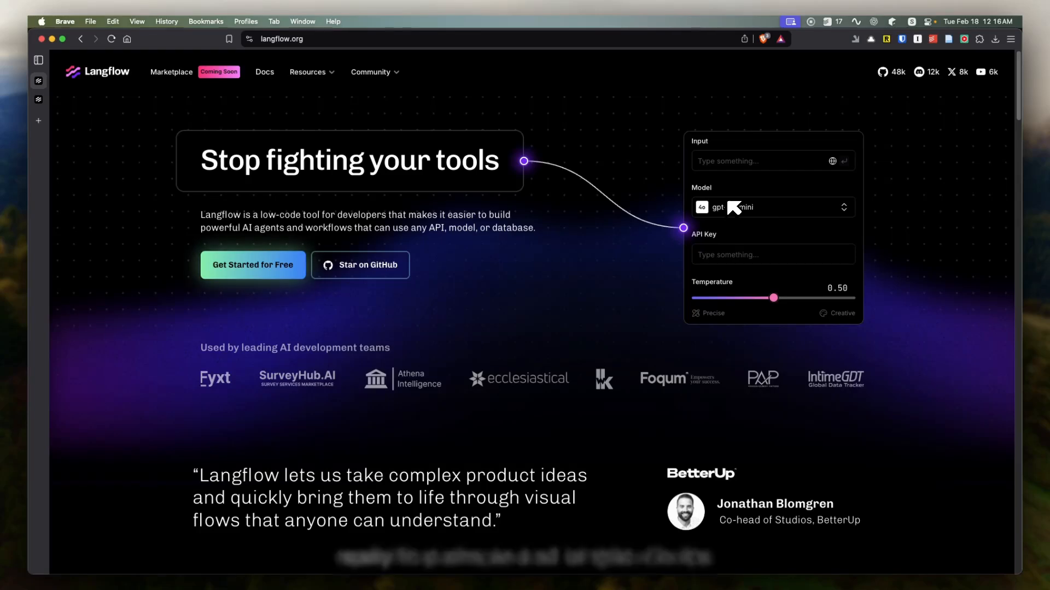
Step: Start for free from the Langflow homepage, sign in with the existing account and open the My Projects page
scroll(453, 415, down, 1)
scroll(453, 414, down, 5)
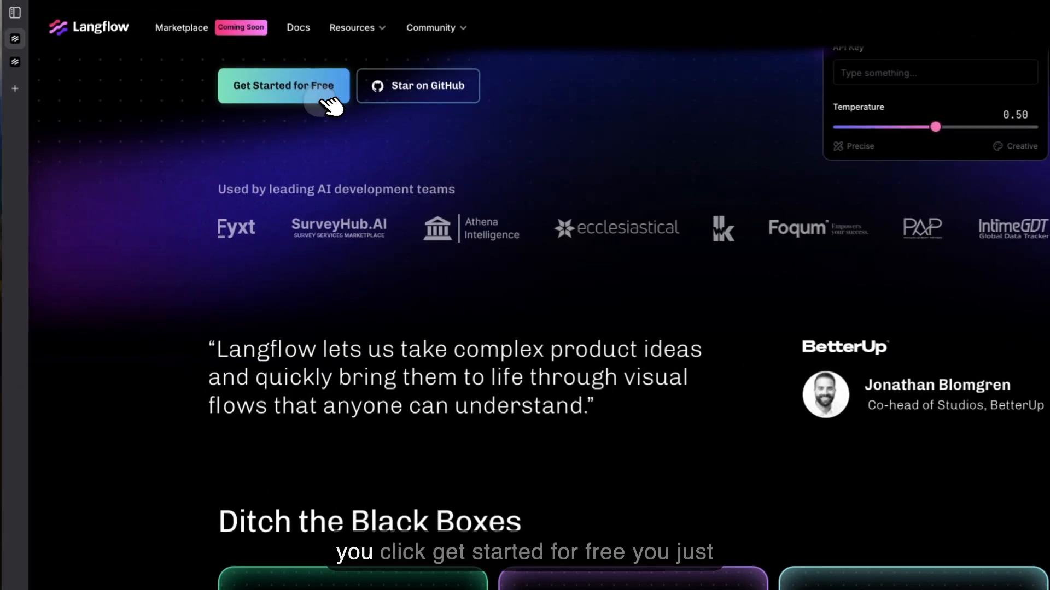
click(283, 120)
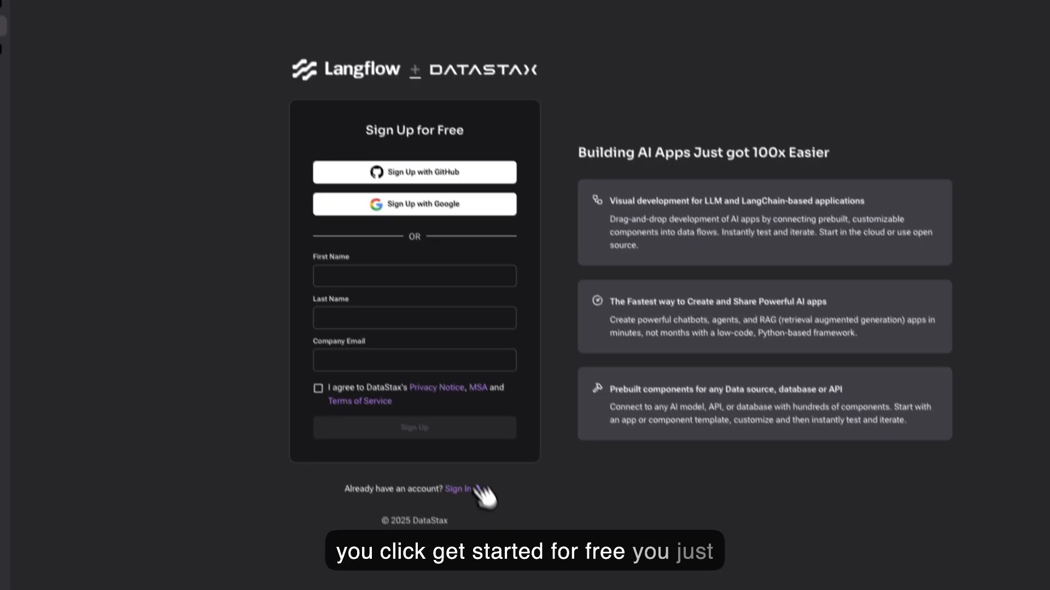
click(476, 524)
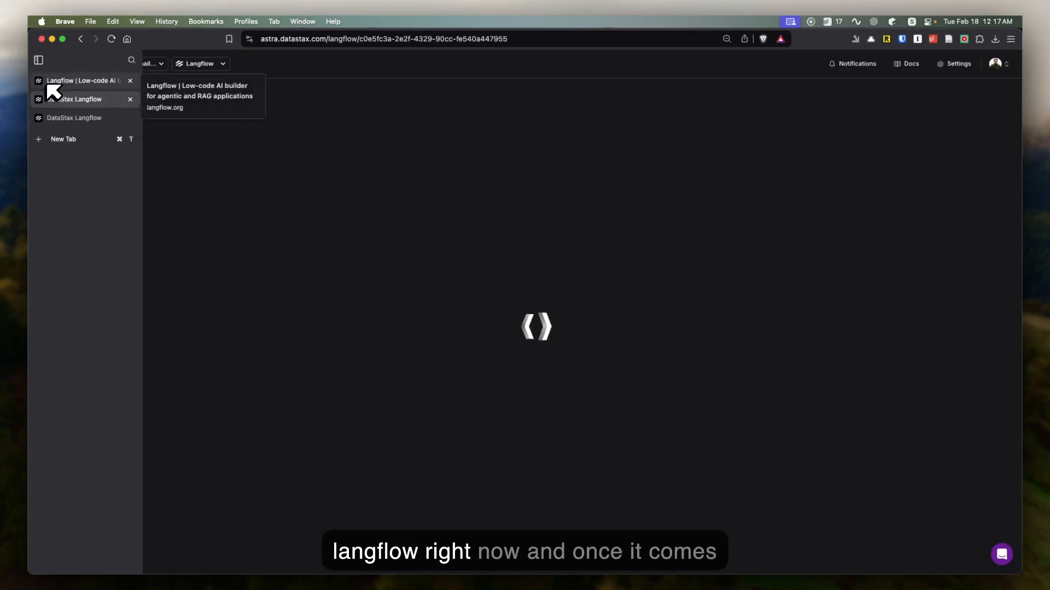
click(48, 83)
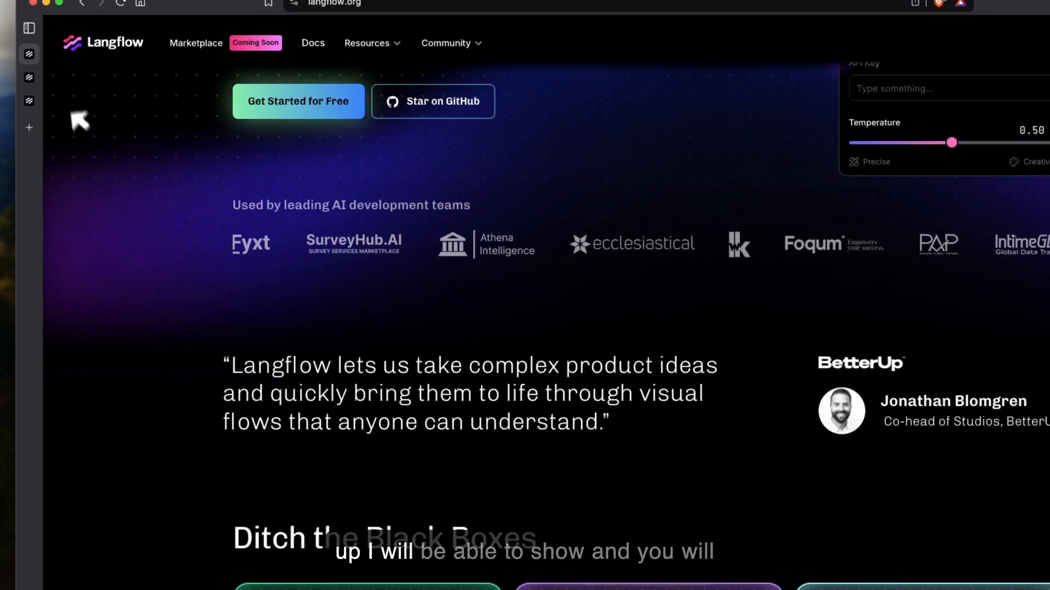
click(34, 77)
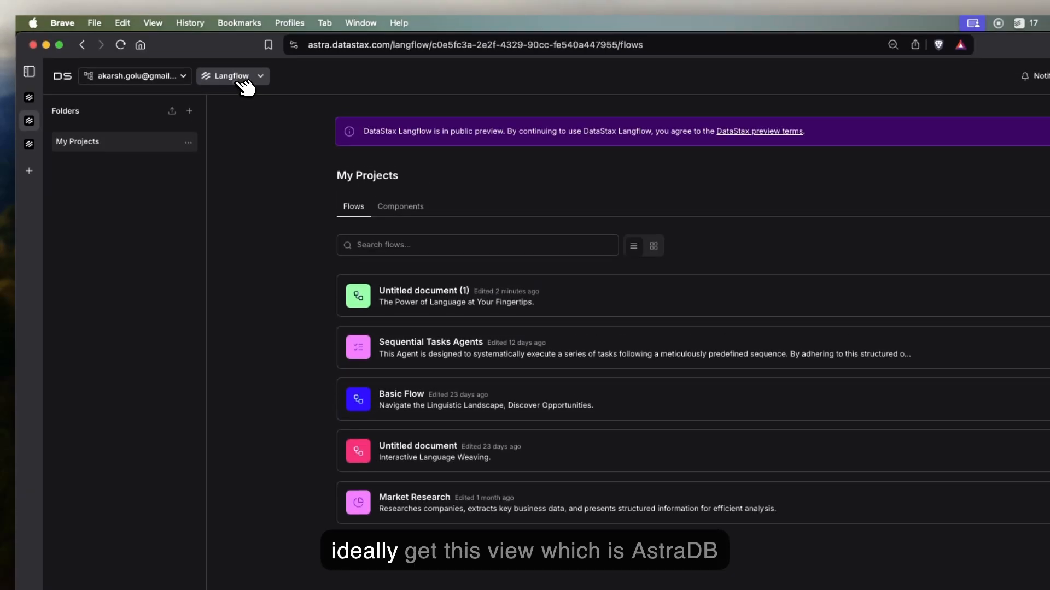
Step: Switch the DataStax product from Langflow to Astra DB and open its home page
click(247, 43)
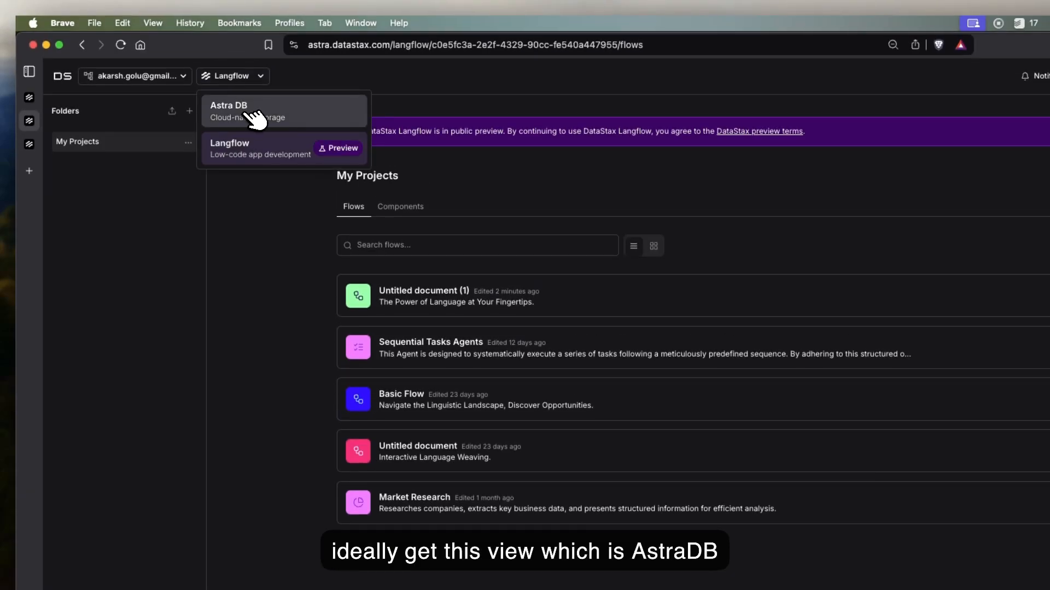
click(271, 117)
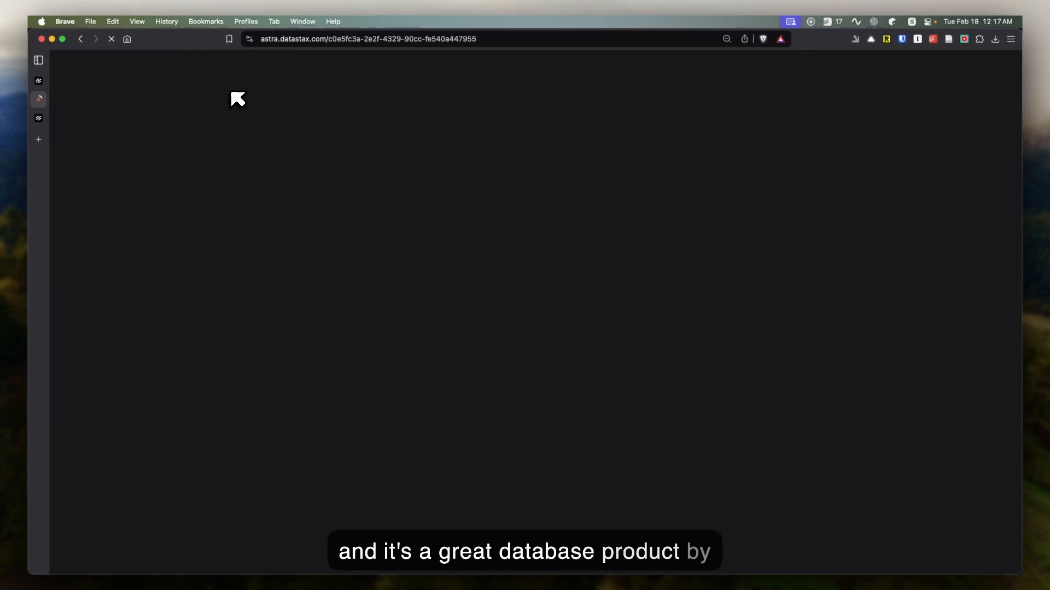
click(48, 121)
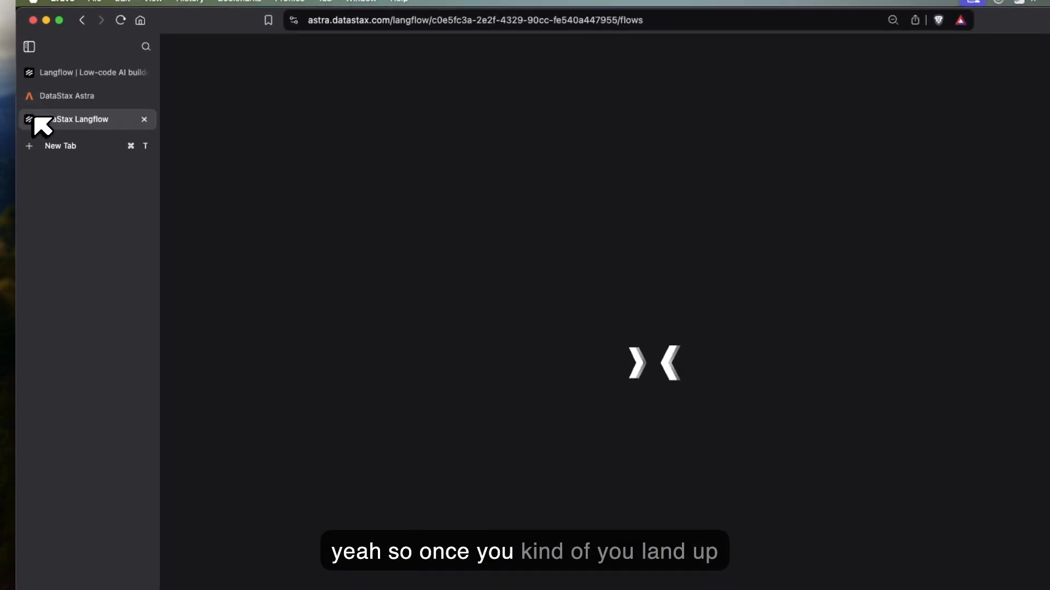
click(107, 98)
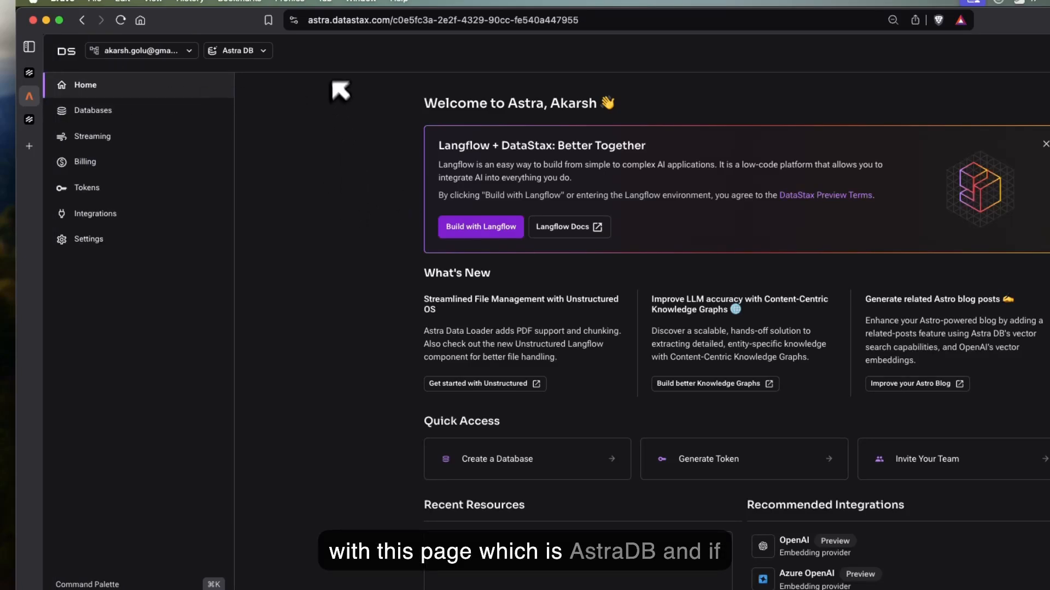
Step: Switch the DataStax product from Astra DB back to Langflow
click(261, 50)
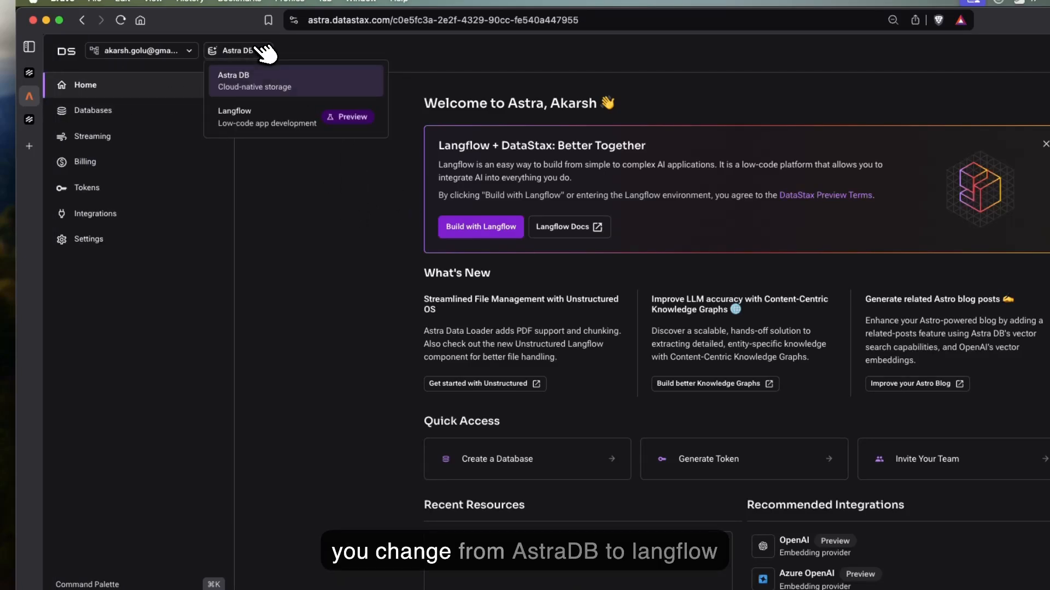
click(274, 118)
mouse_move(32, 119)
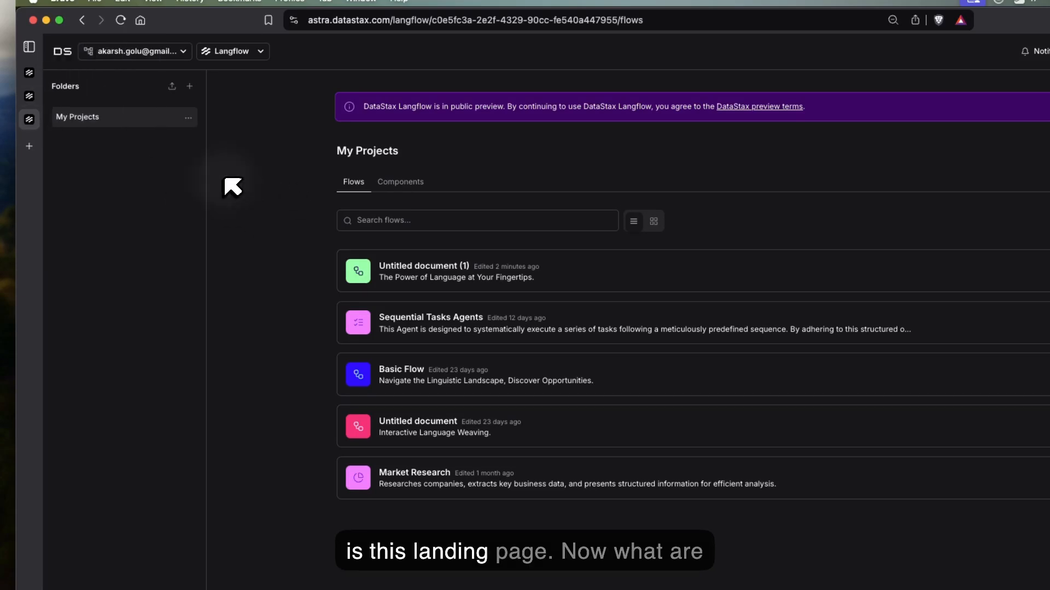
Step: Return to the Langflow homepage and examine the Ditch the Black Boxes features, revealing the full Python code in its example card
click(32, 72)
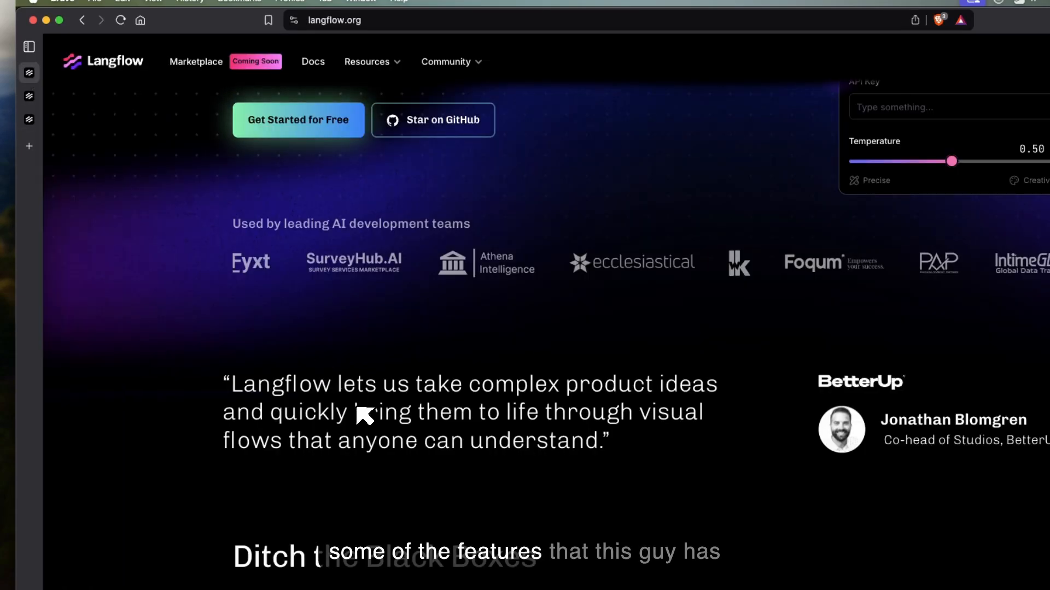
scroll(363, 416, down, 5)
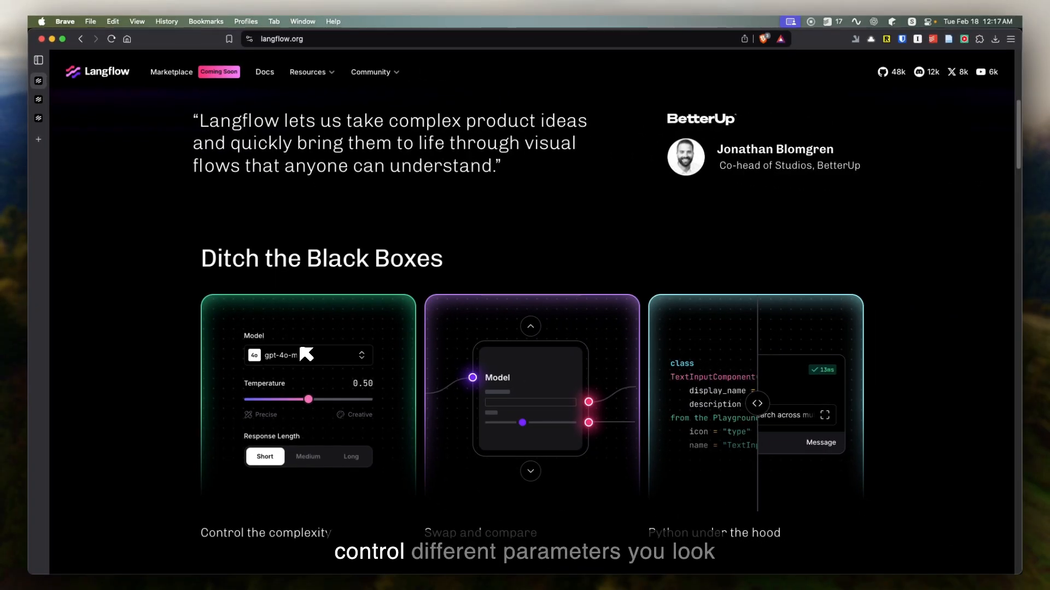
scroll(667, 479, down, 3)
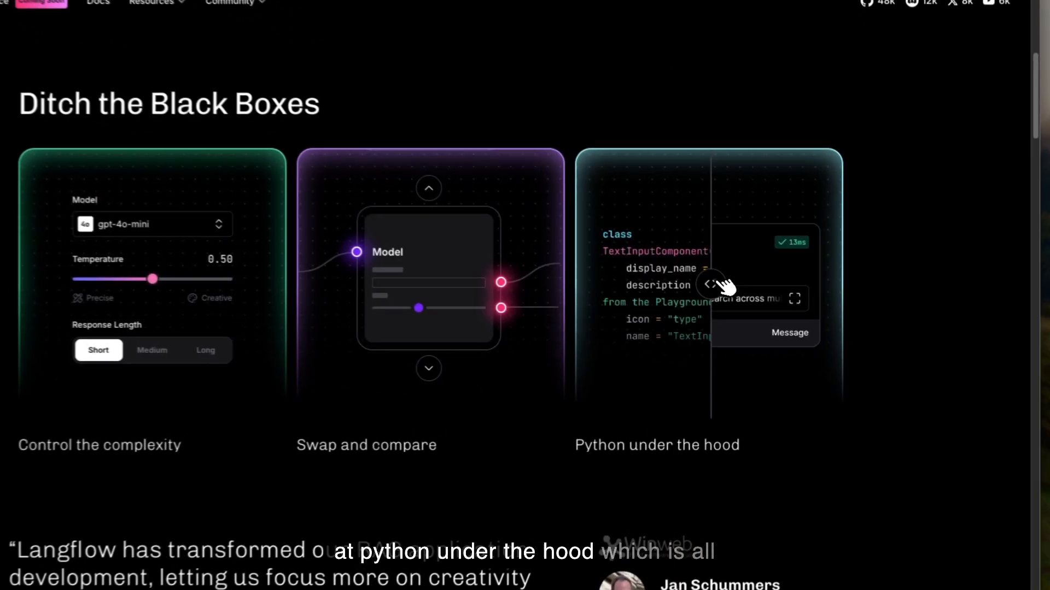
drag(760, 299, 868, 298)
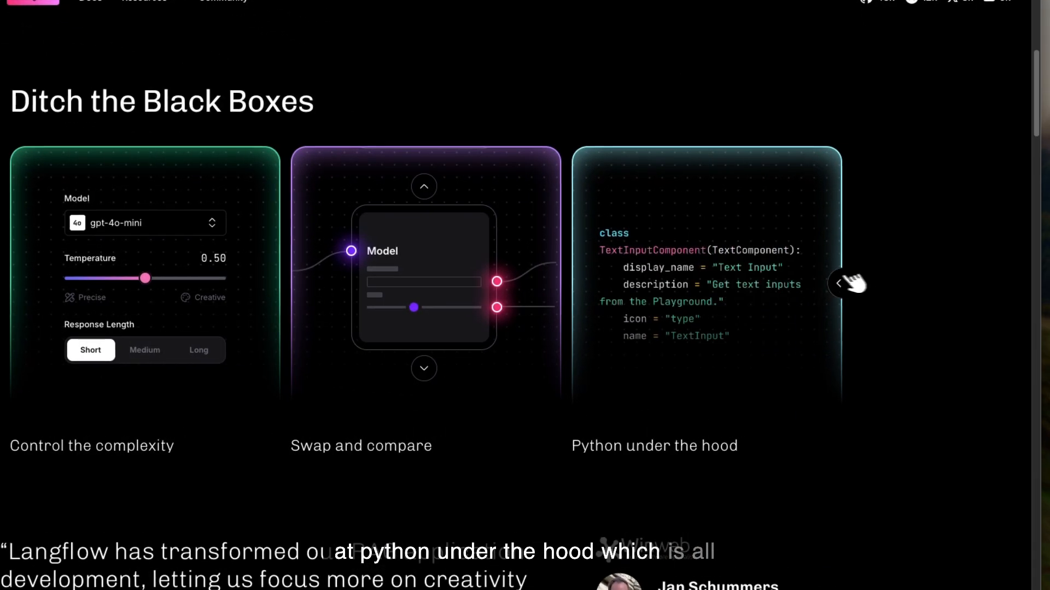
scroll(587, 373, down, 10)
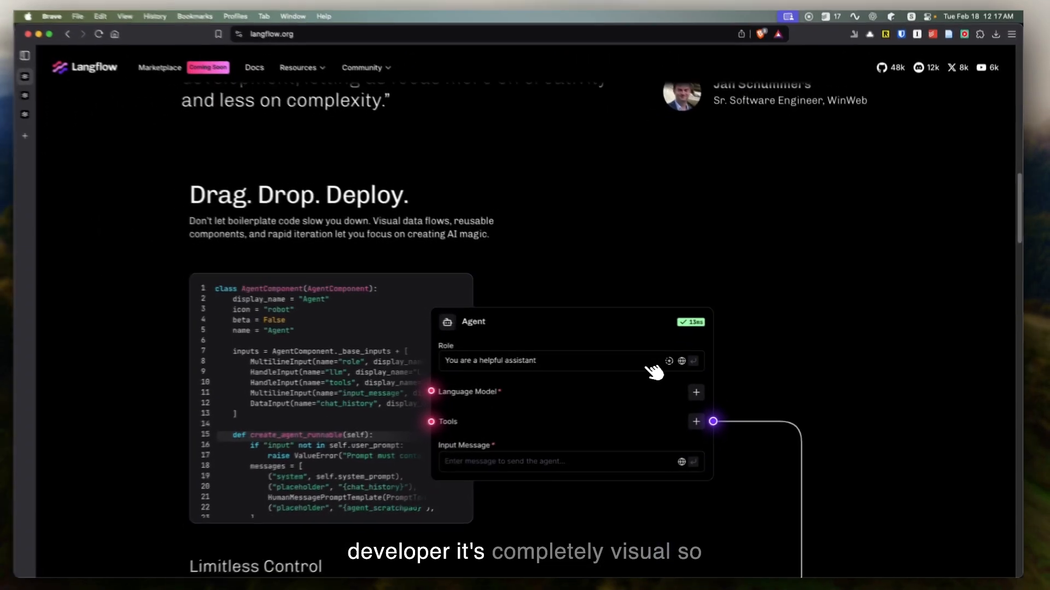
scroll(653, 372, down, 5)
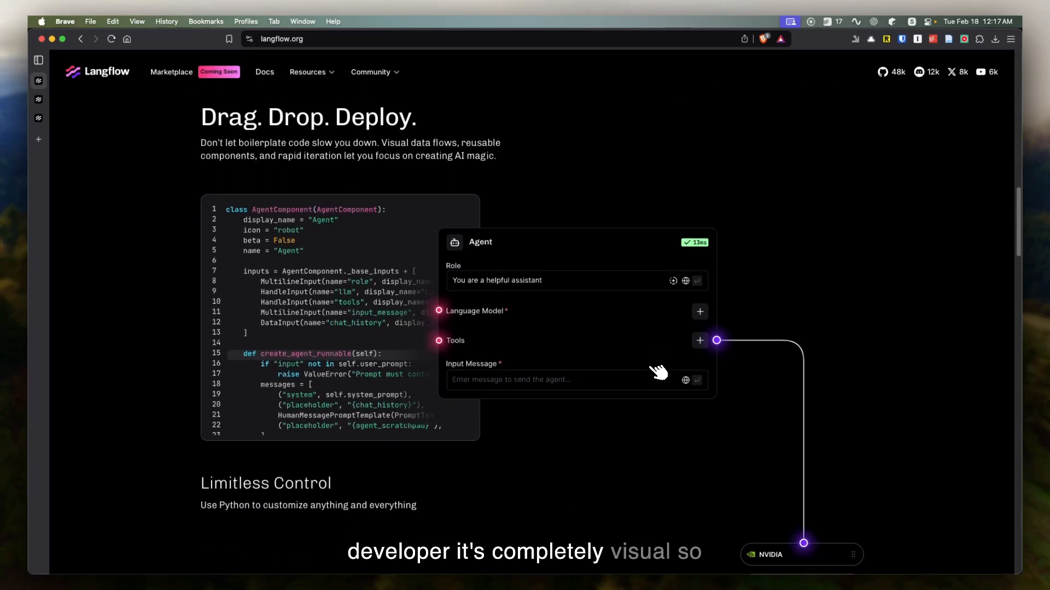
Step: Examine the homepage sections on limitless control, running and sharing flows, agents, and using a flow as an API
scroll(481, 355, down, 5)
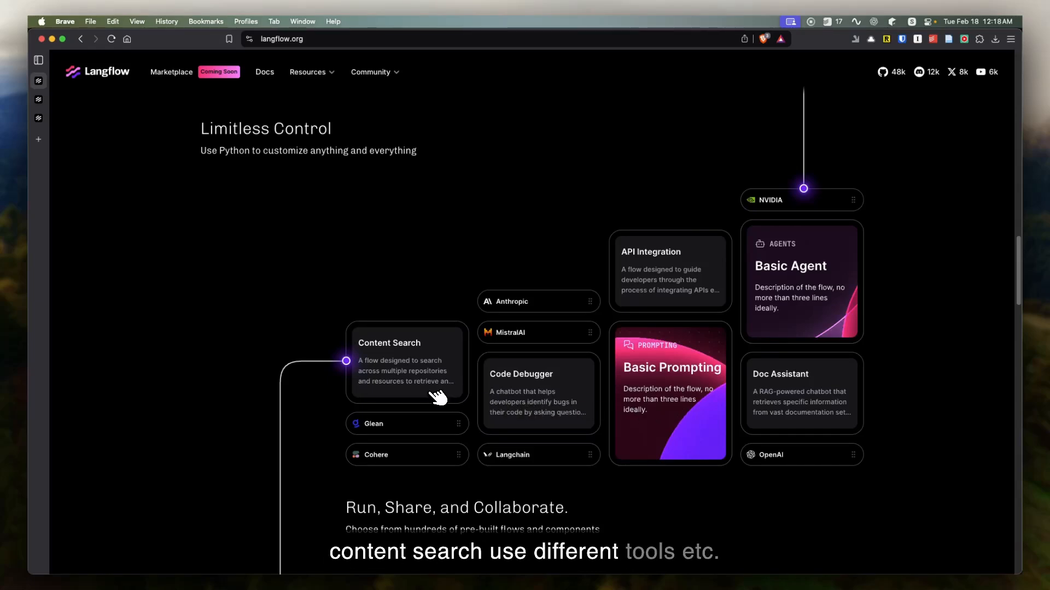
scroll(512, 479, down, 5)
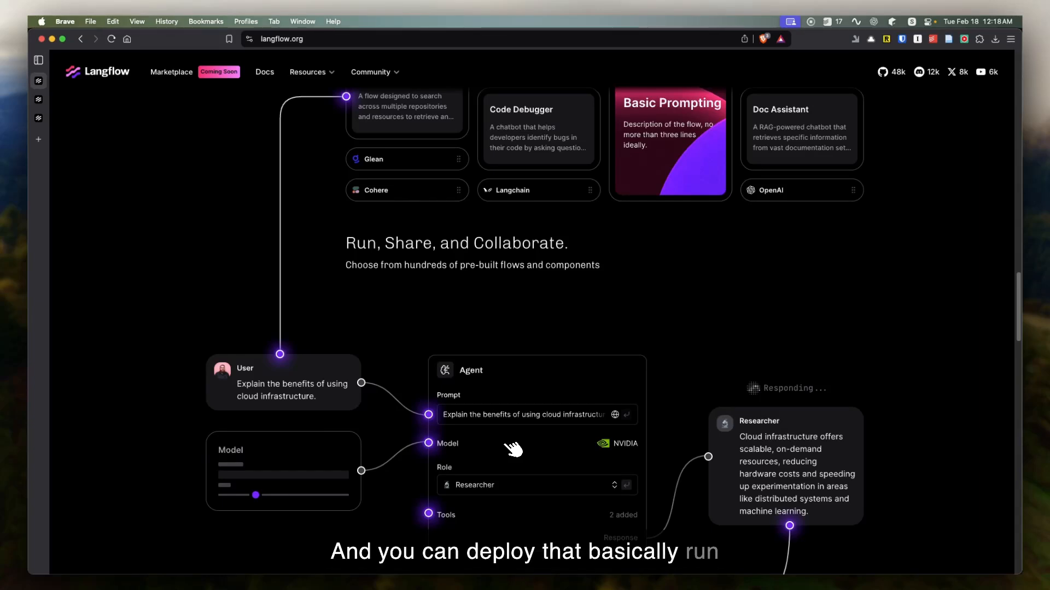
scroll(513, 450, down, 3)
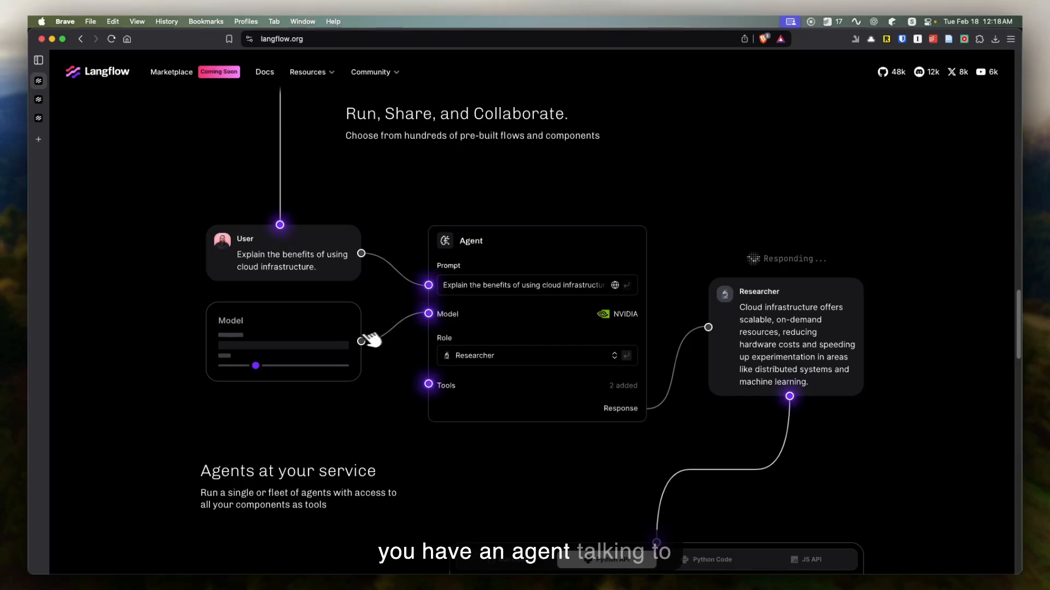
scroll(677, 269, down, 5)
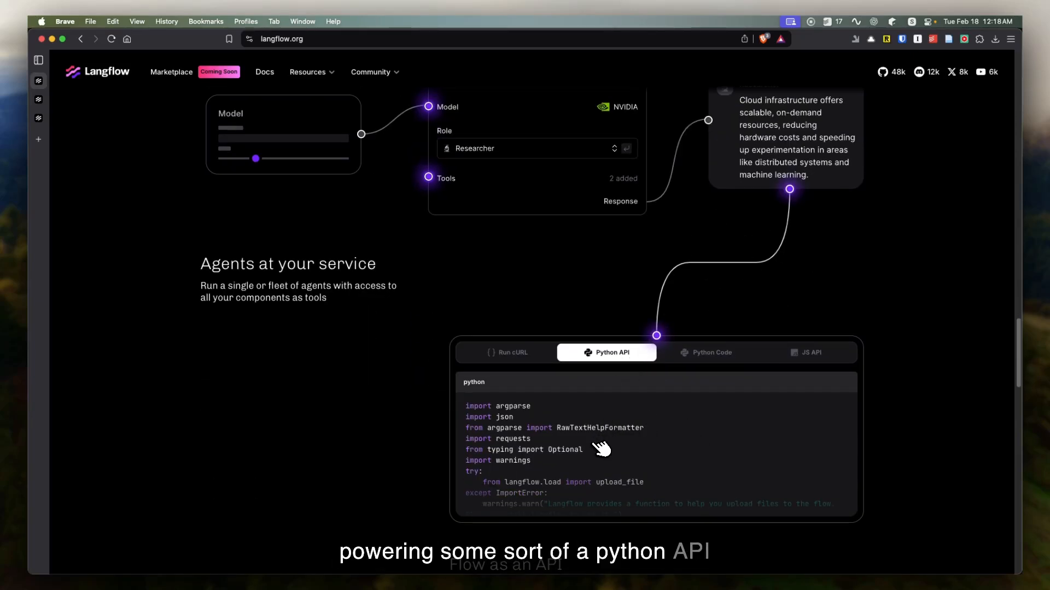
scroll(602, 448, down, 3)
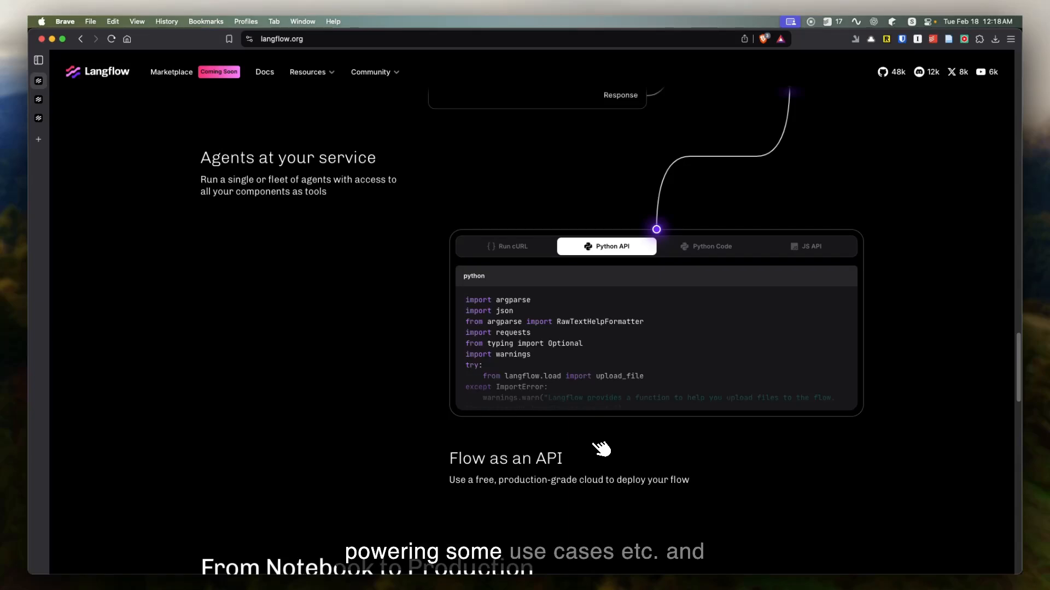
Step: Review the homepage's From Notebook to Production and Connect your existing tools sections, and return to the page's start
scroll(601, 449, down, 10)
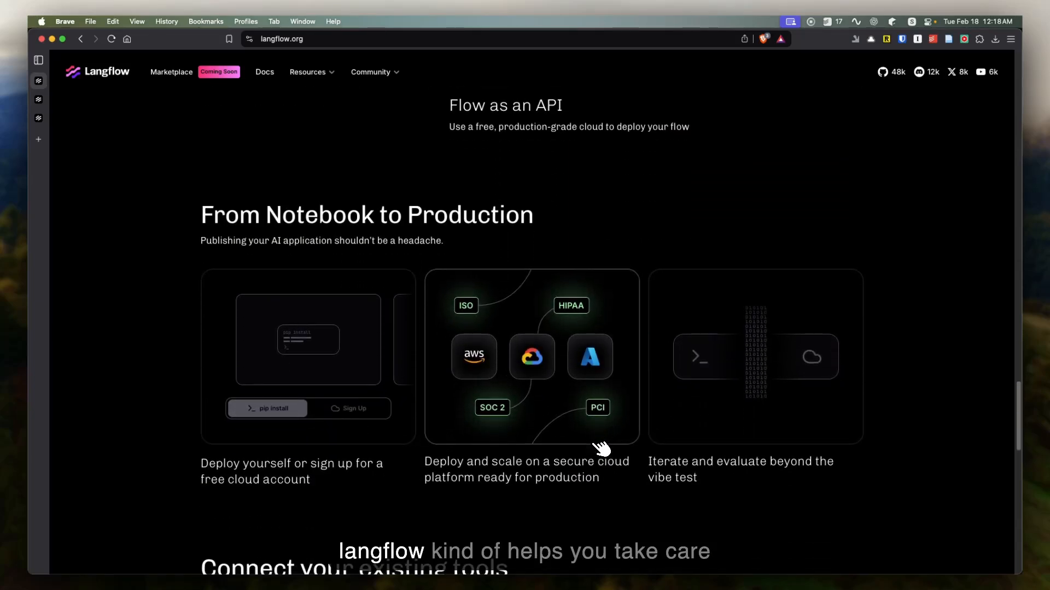
scroll(601, 448, down, 6)
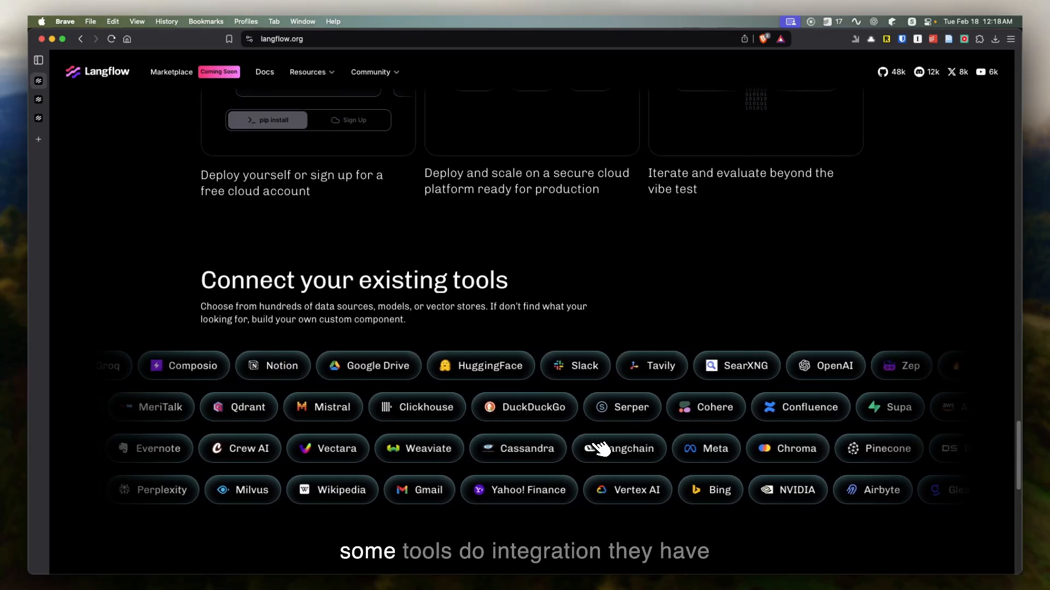
scroll(601, 448, down, 5)
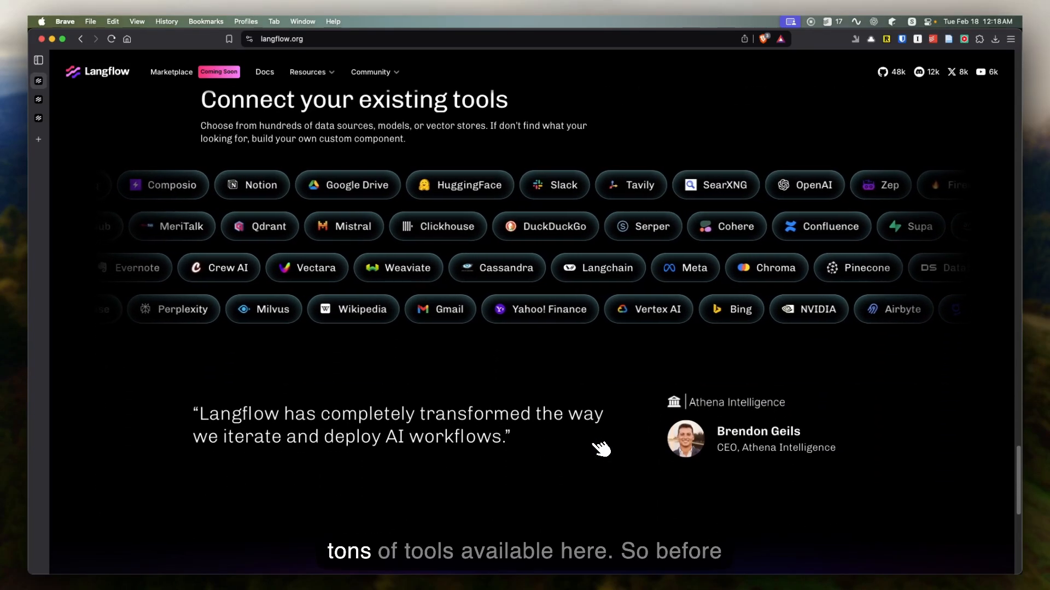
scroll(601, 449, down, 10)
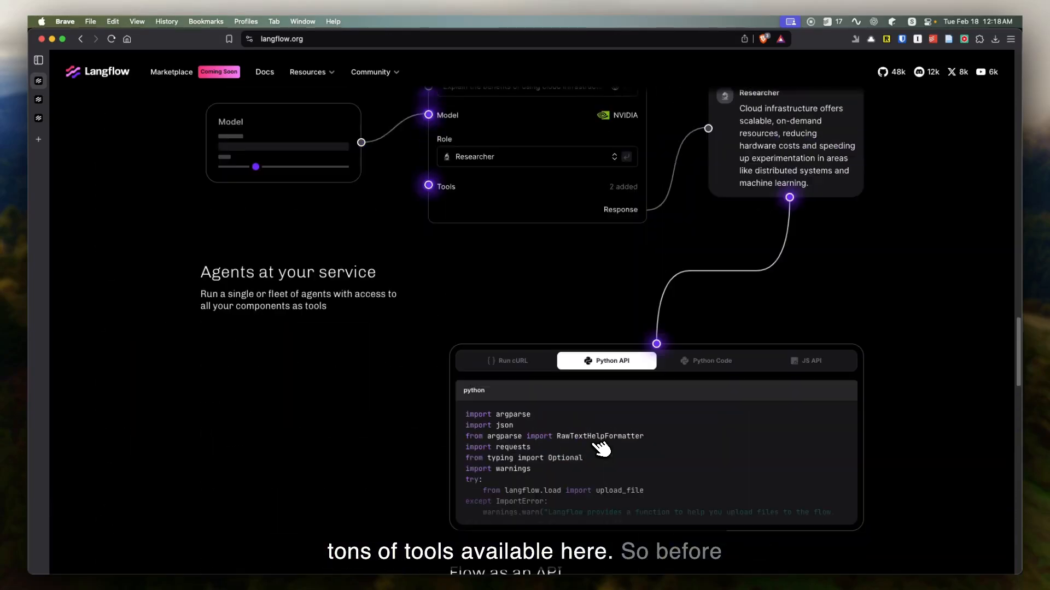
scroll(601, 449, up, 15)
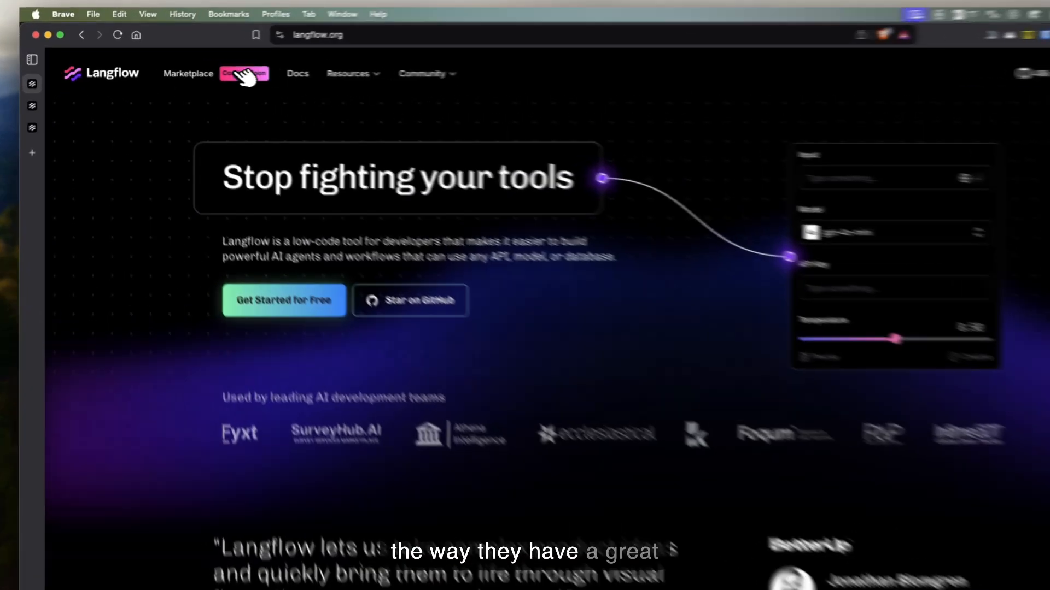
Step: Open the Langflow Marketplace page and review its community sign-up form
click(196, 73)
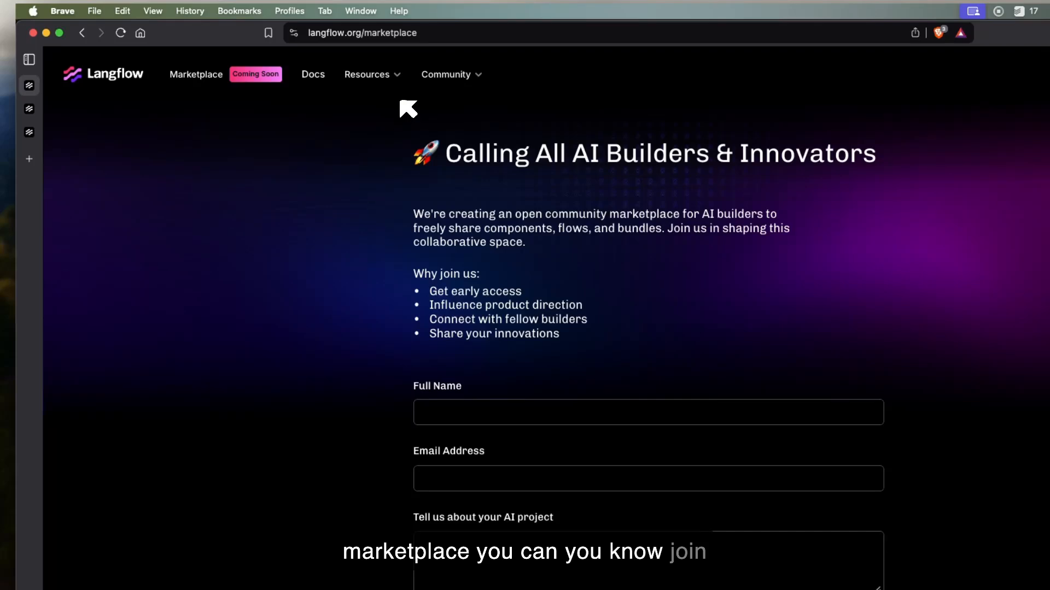
scroll(311, 356, down, 2)
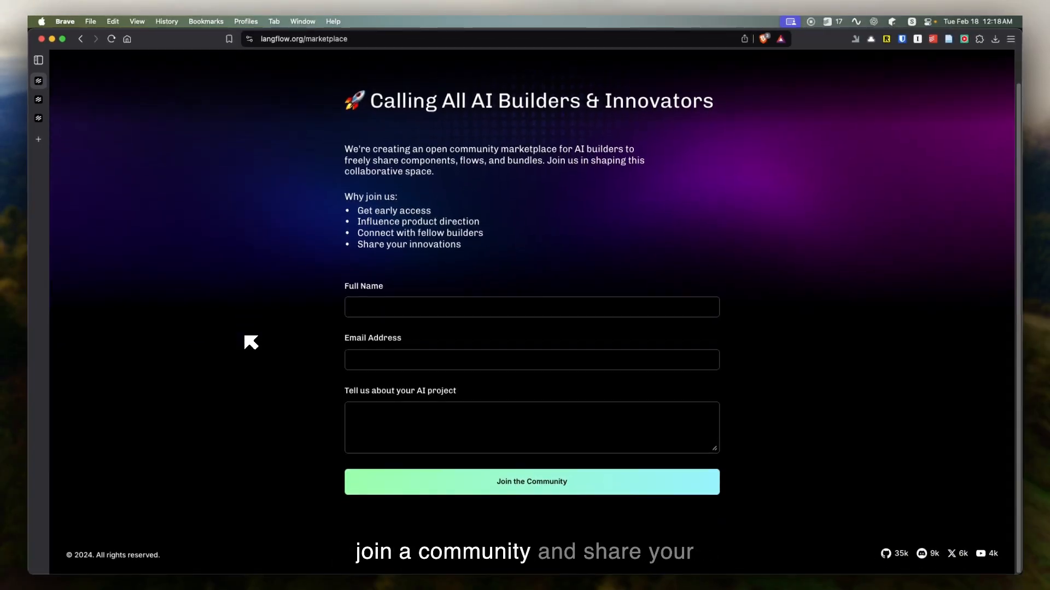
scroll(233, 283, up, 2)
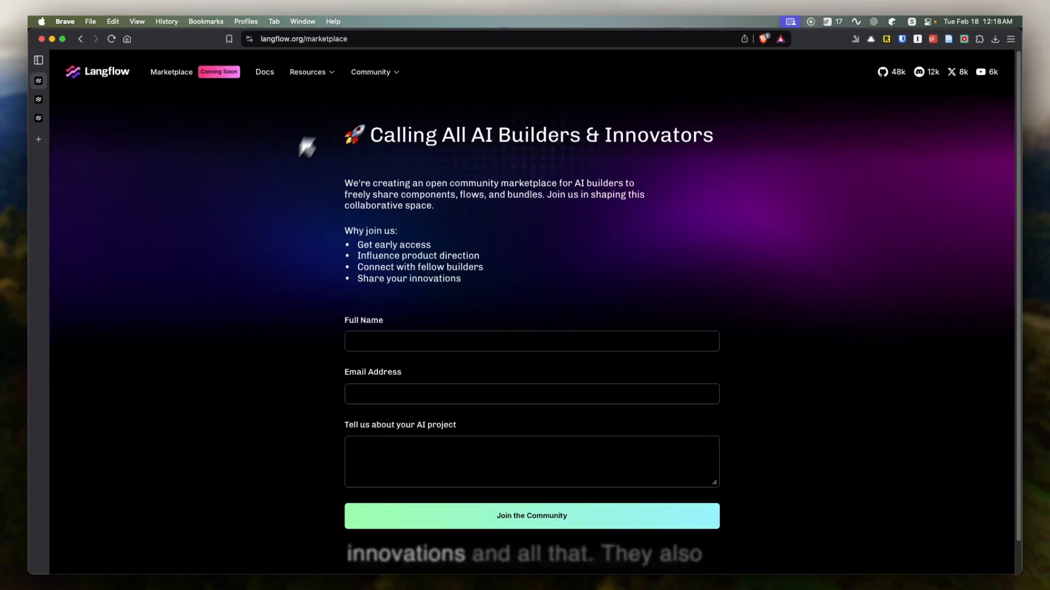
Step: Open the Langflow documentation, review the welcome page, and expand the Concepts and Tutorials sections
mouse_move(344, 78)
click(266, 72)
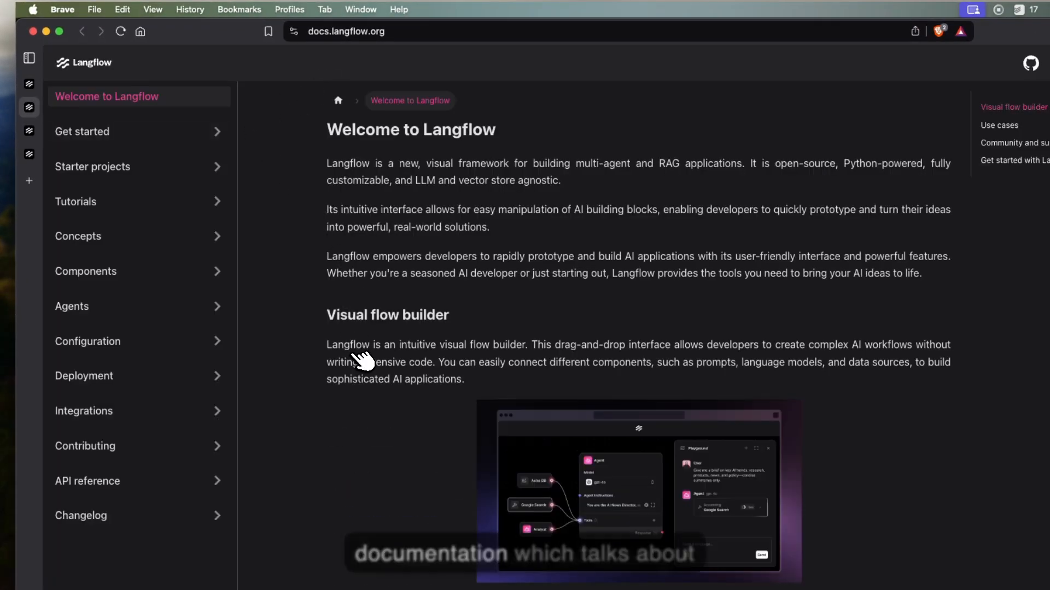
scroll(346, 398, down, 6)
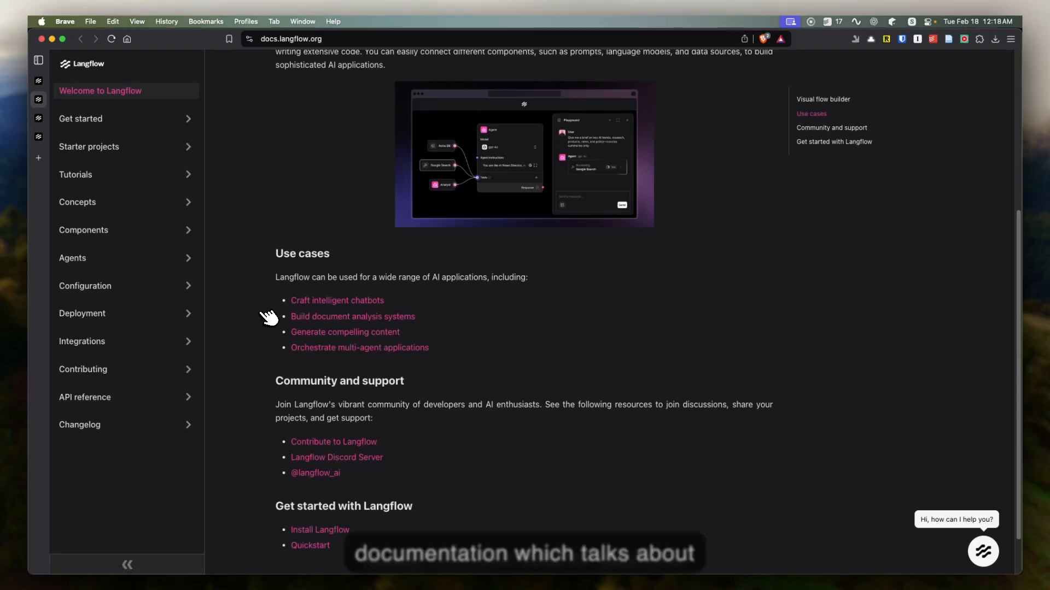
scroll(270, 315, down, 1)
click(136, 205)
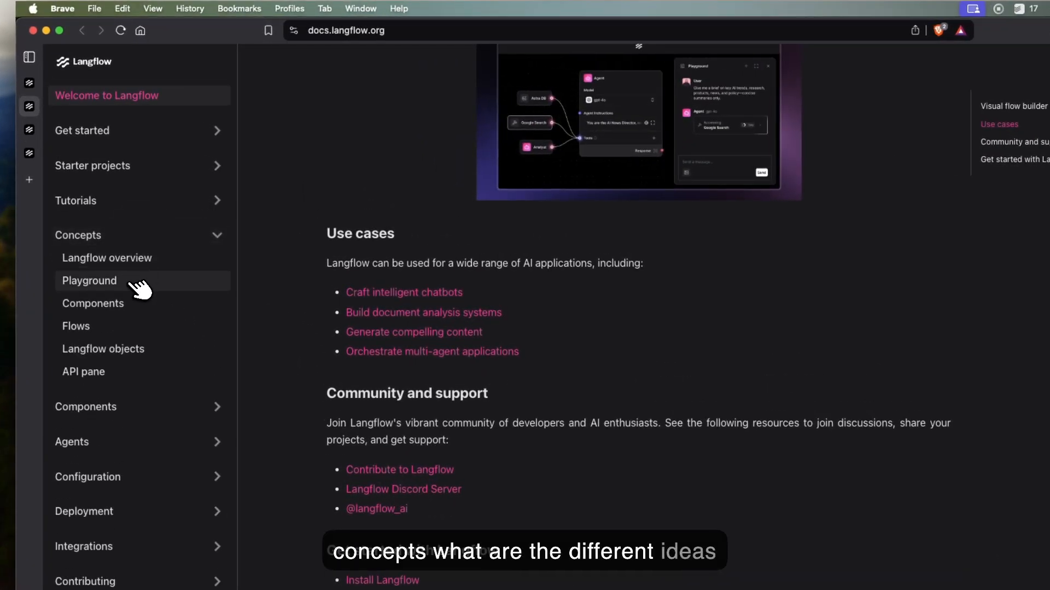
click(122, 207)
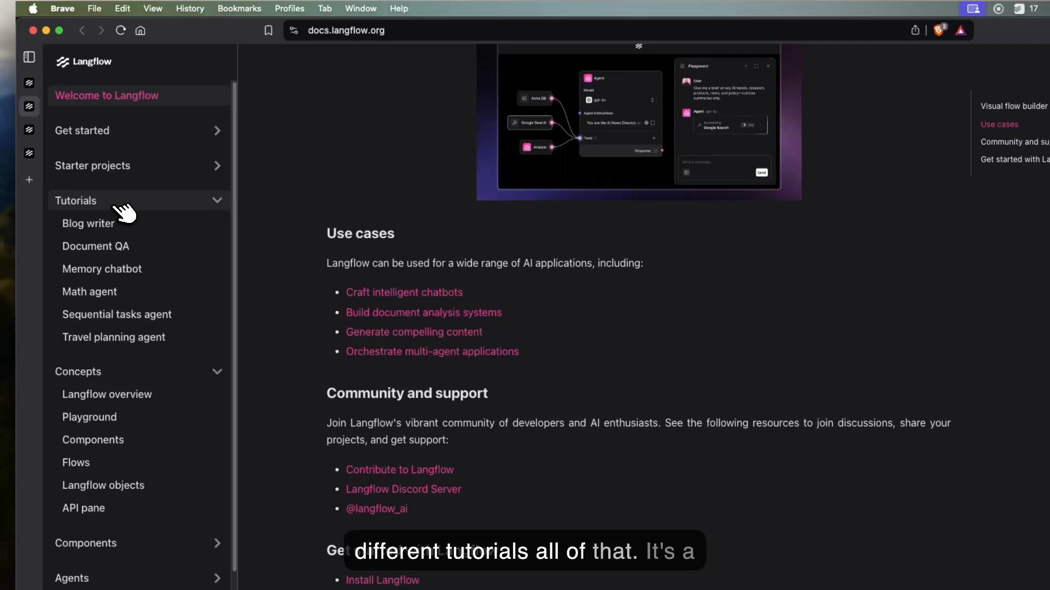
Step: Switch back to the DataStax Langflow My Projects page
click(33, 129)
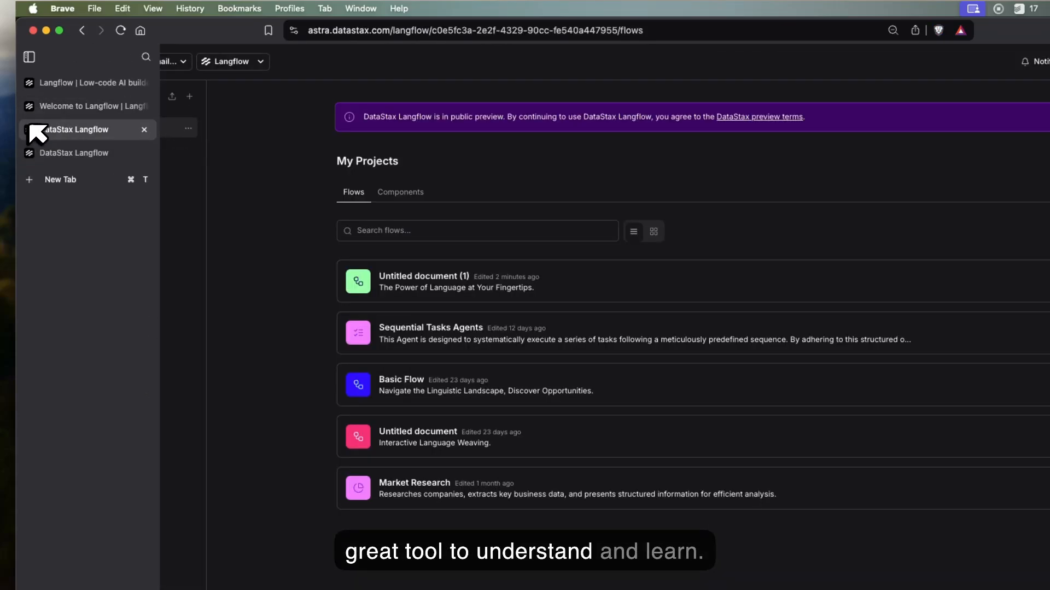
Step: Close the duplicate DataStax Langflow browser tab and create a new blank flow from My Projects
click(57, 152)
click(144, 129)
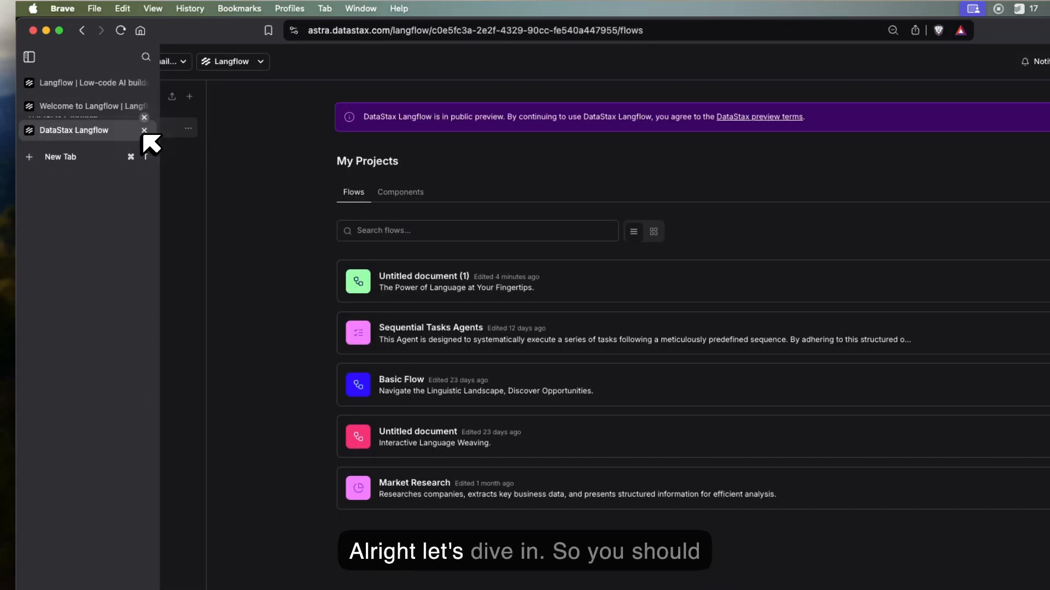
click(902, 149)
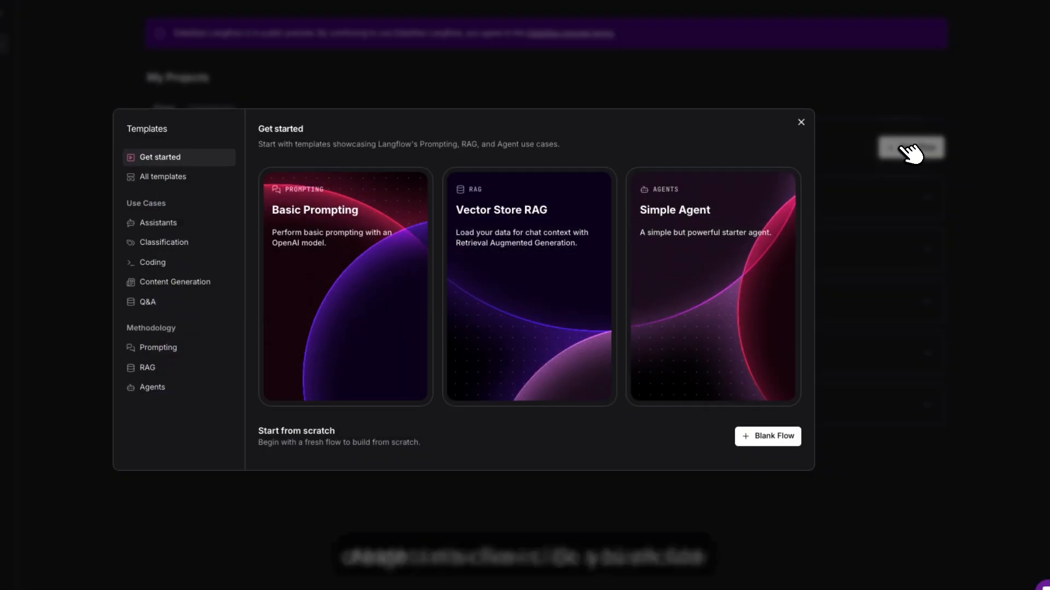
click(757, 433)
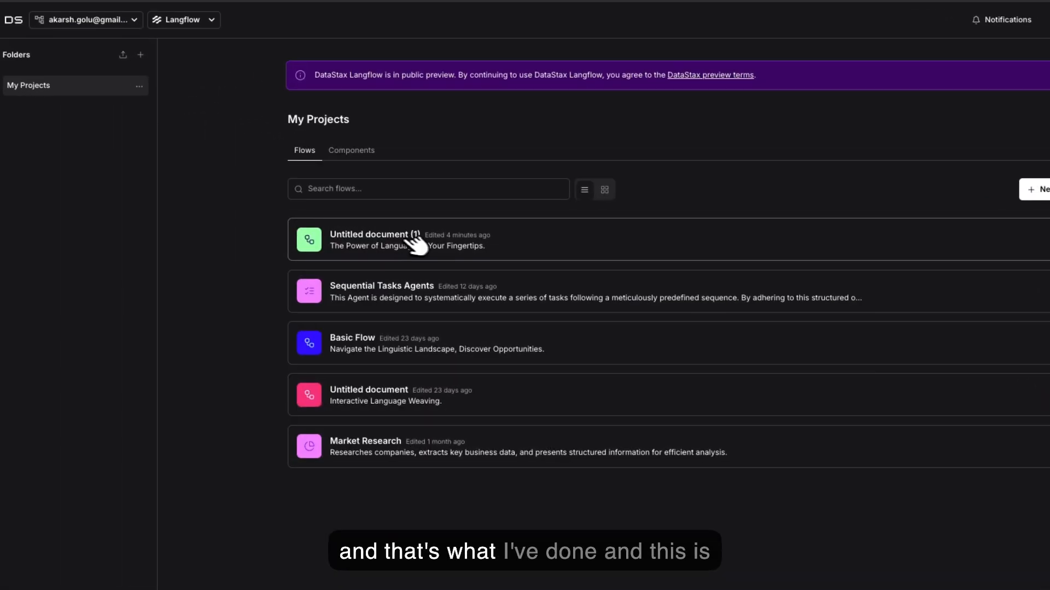
Step: Delete the Text Input, Chat Input, Chat Output and Agent components to clear the flow canvas
click(410, 237)
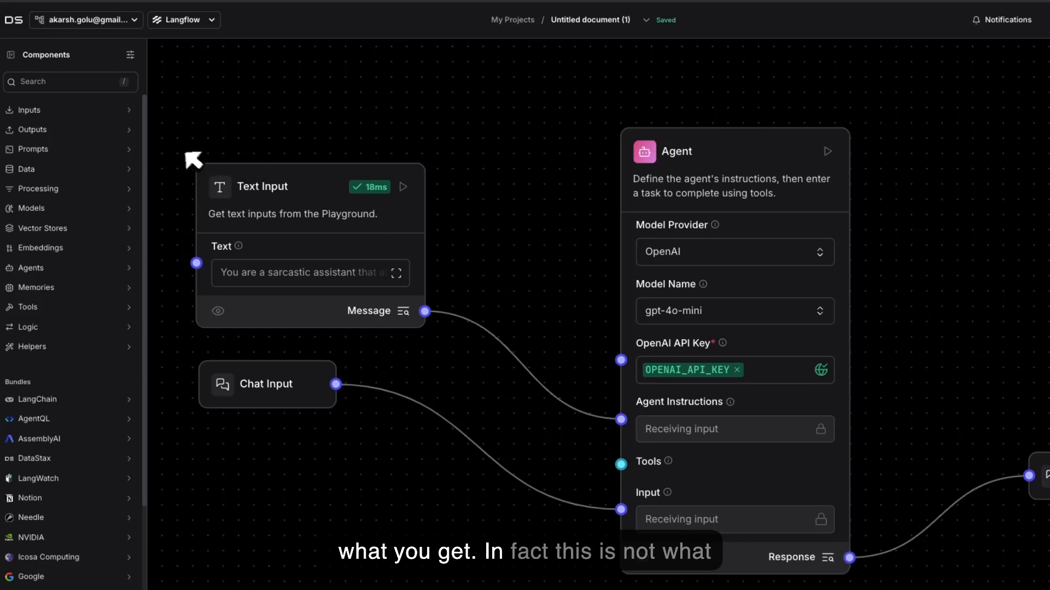
key(BackSpace)
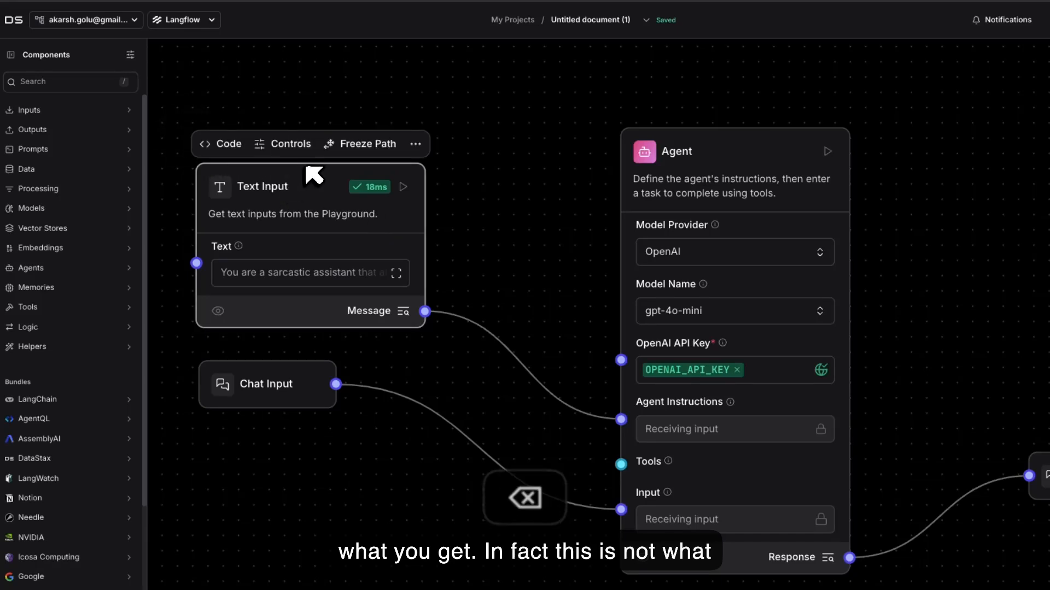
click(309, 372)
key(BackSpace)
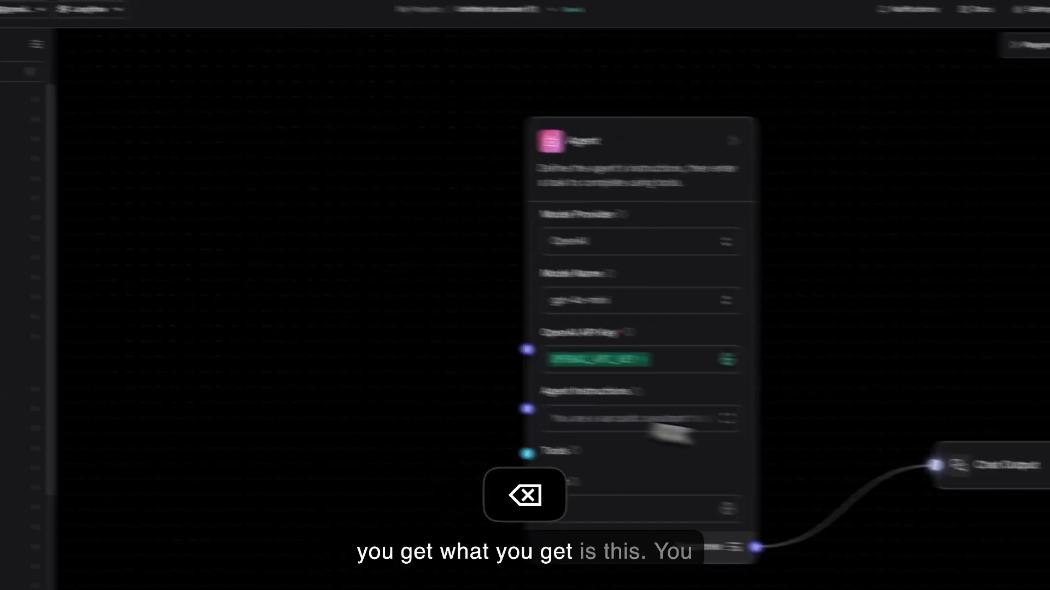
click(913, 449)
key(BackSpace)
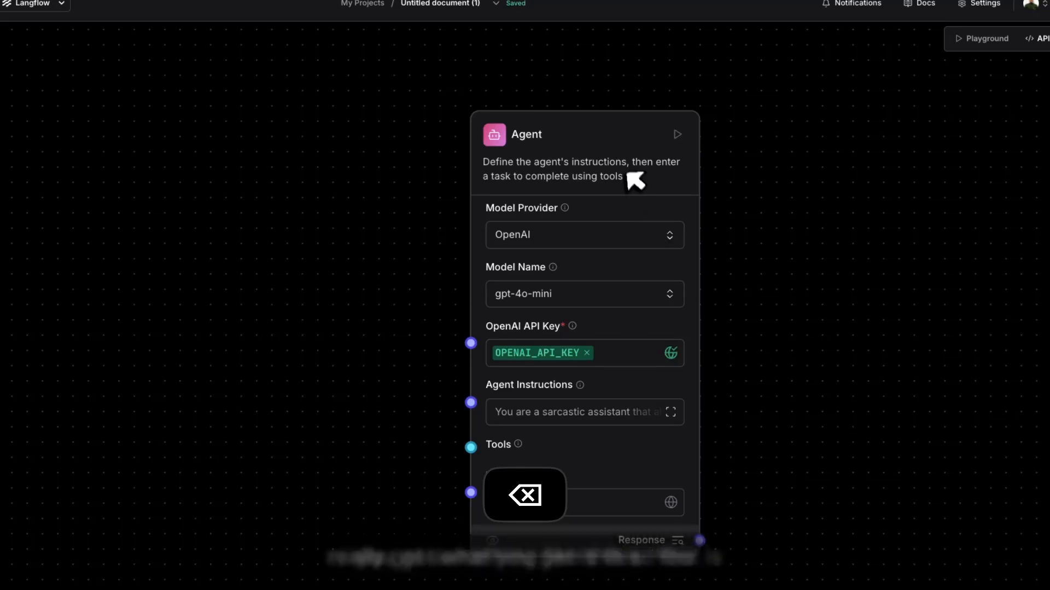
click(625, 125)
key(BackSpace)
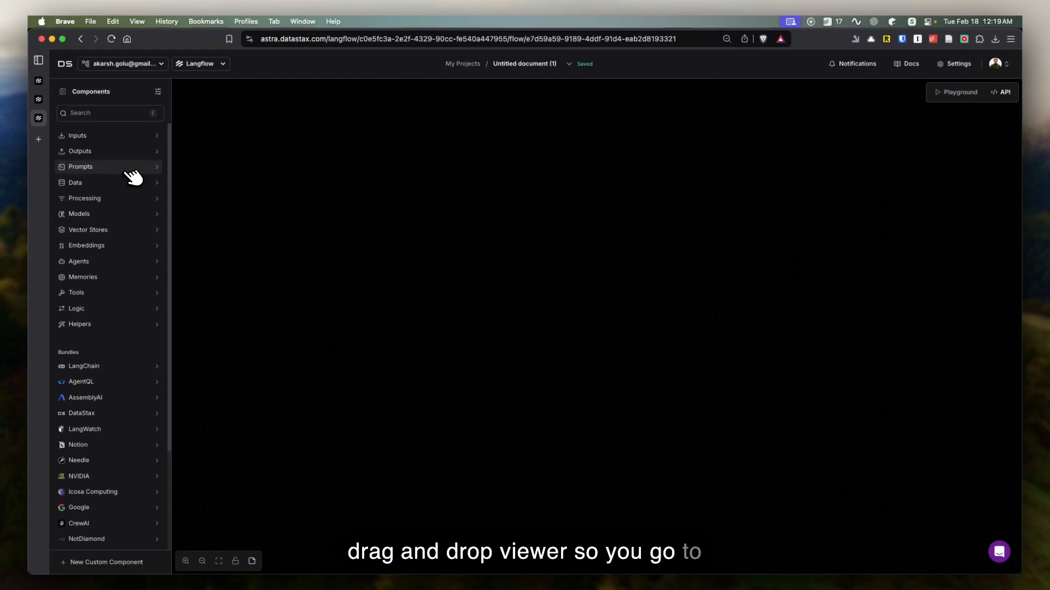
Step: Add an Agent component in the middle of the empty canvas and check its available model names
click(122, 261)
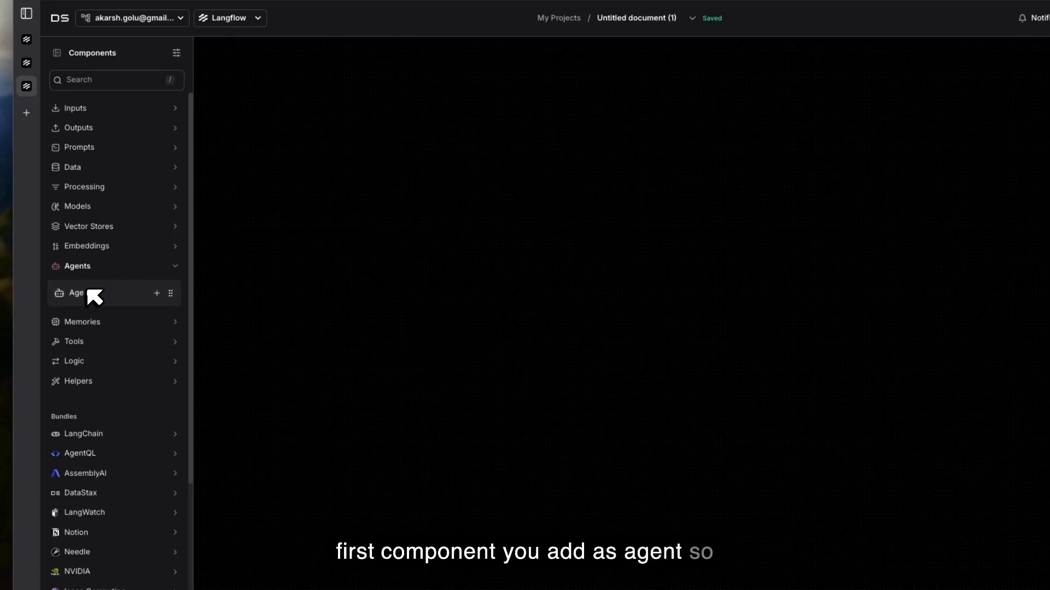
click(157, 293)
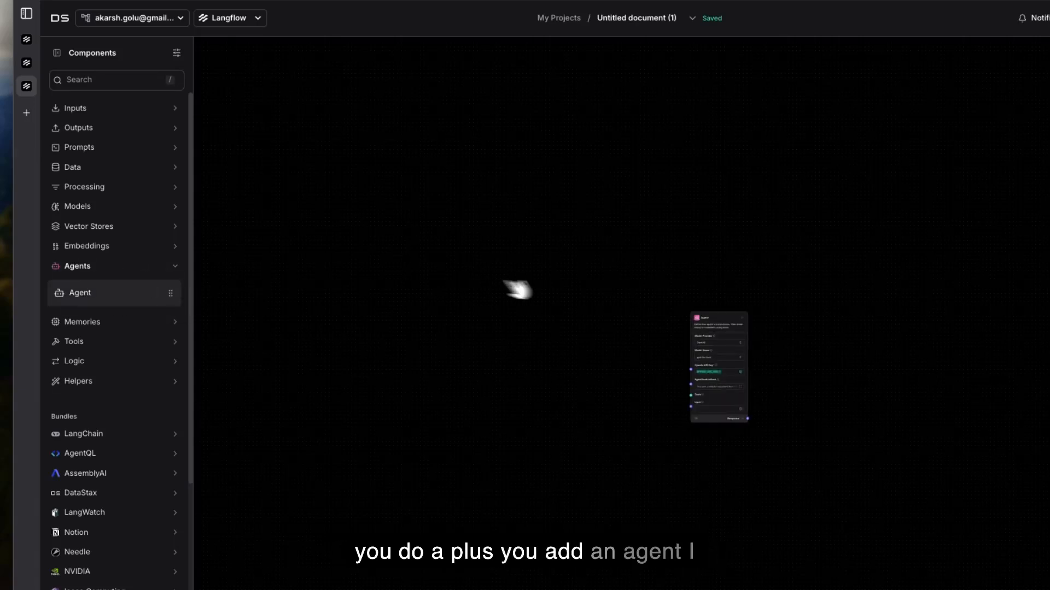
scroll(555, 285, down, 2)
scroll(555, 285, up, 3)
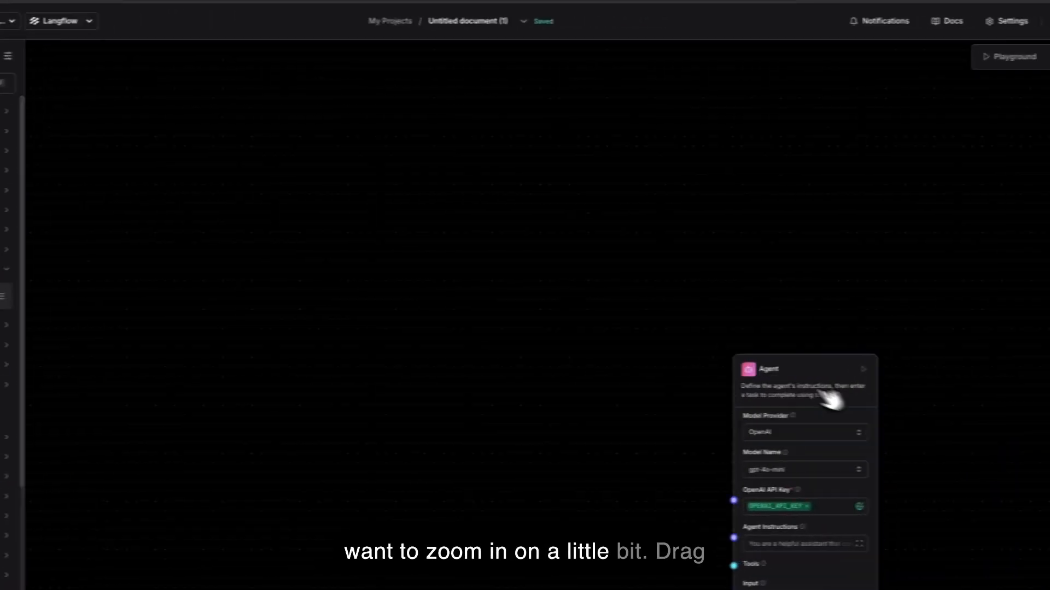
drag(796, 367, 468, 164)
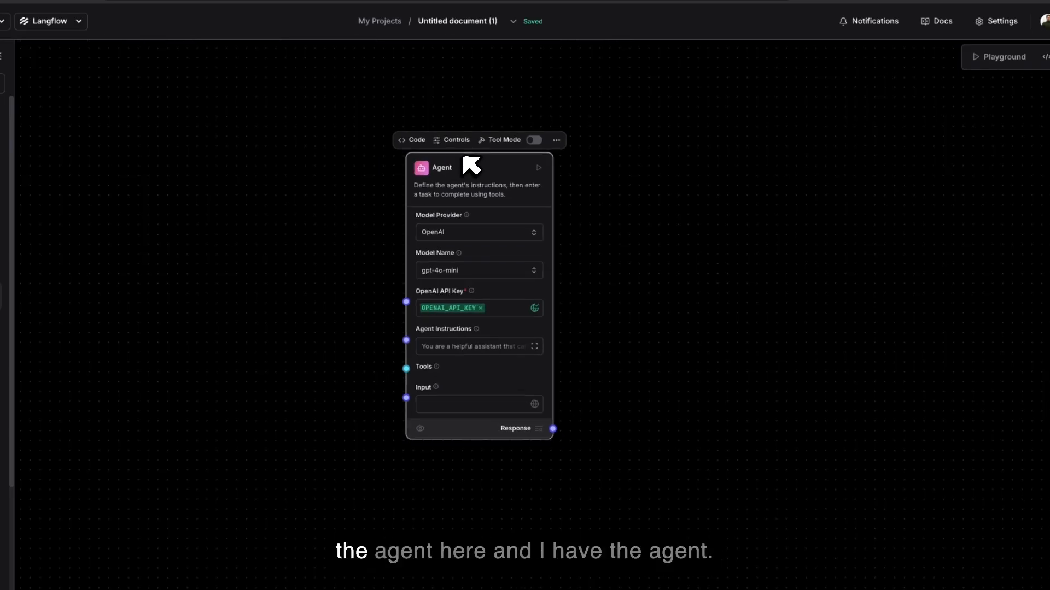
scroll(472, 165, up, 3)
scroll(471, 165, down, 2)
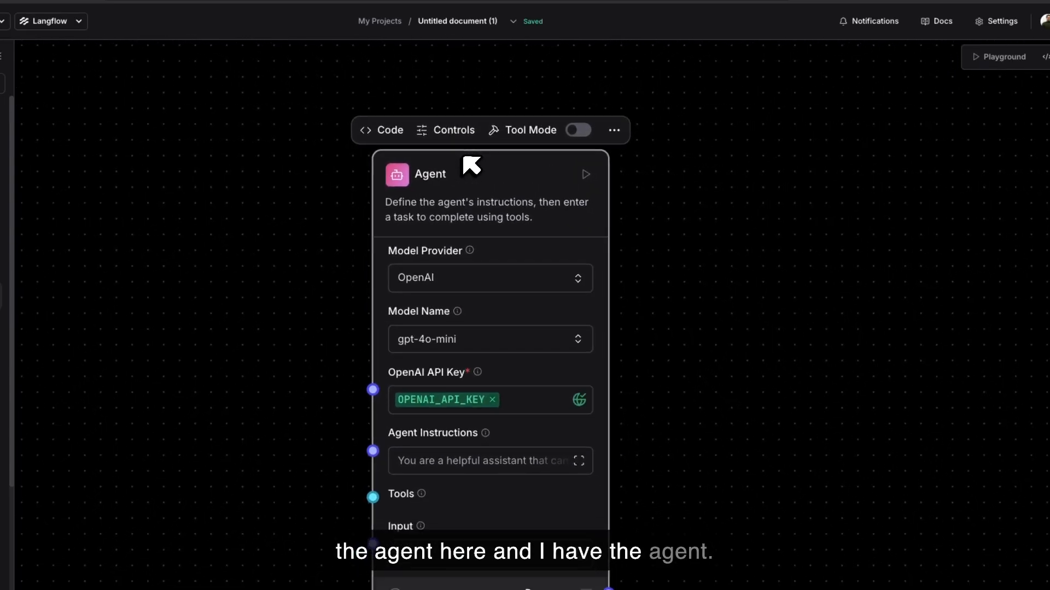
drag(469, 164, 507, 147)
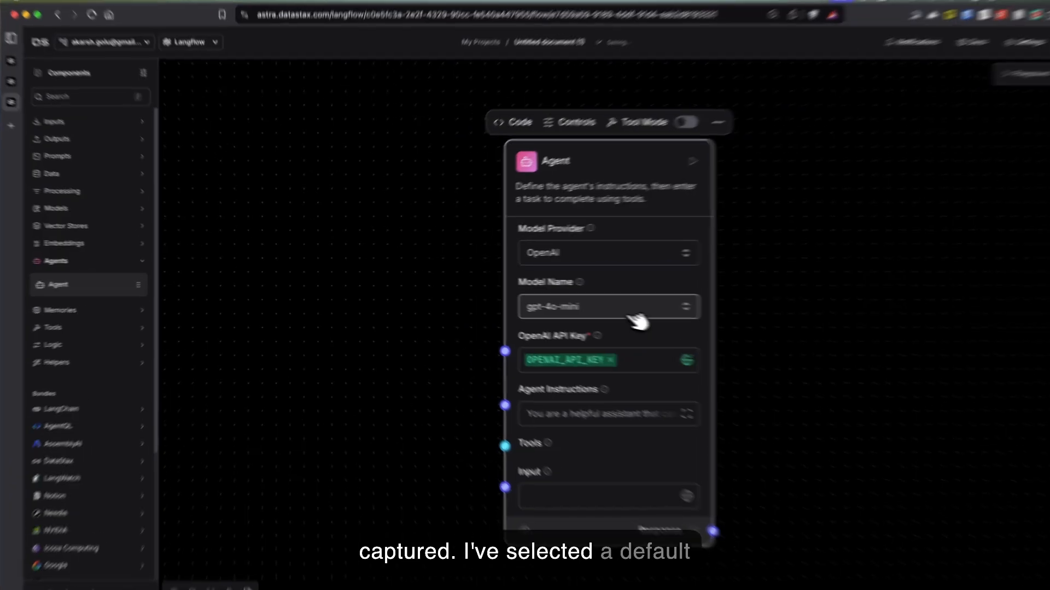
click(600, 306)
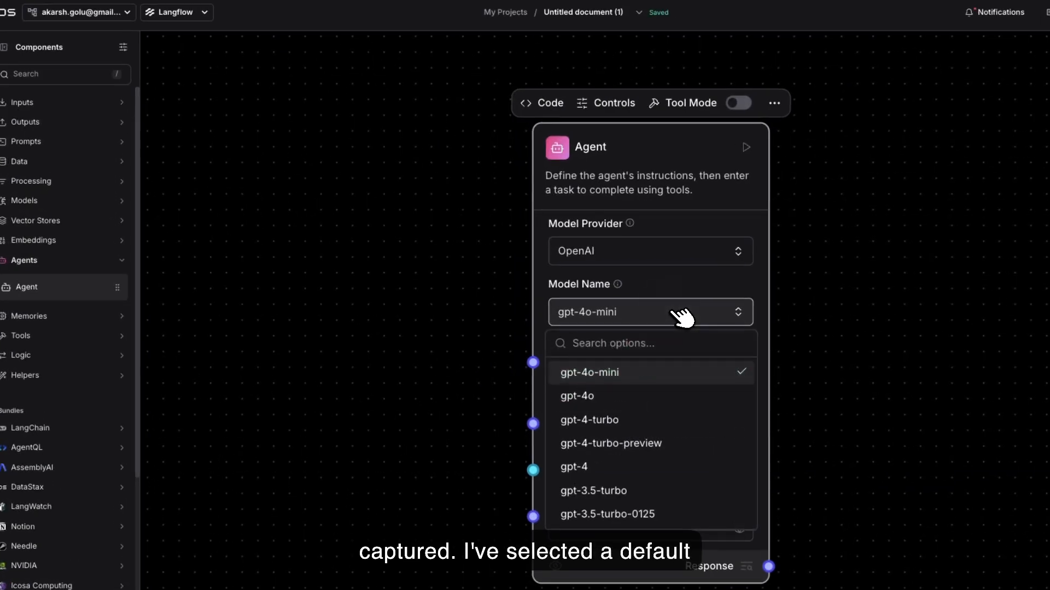
click(463, 340)
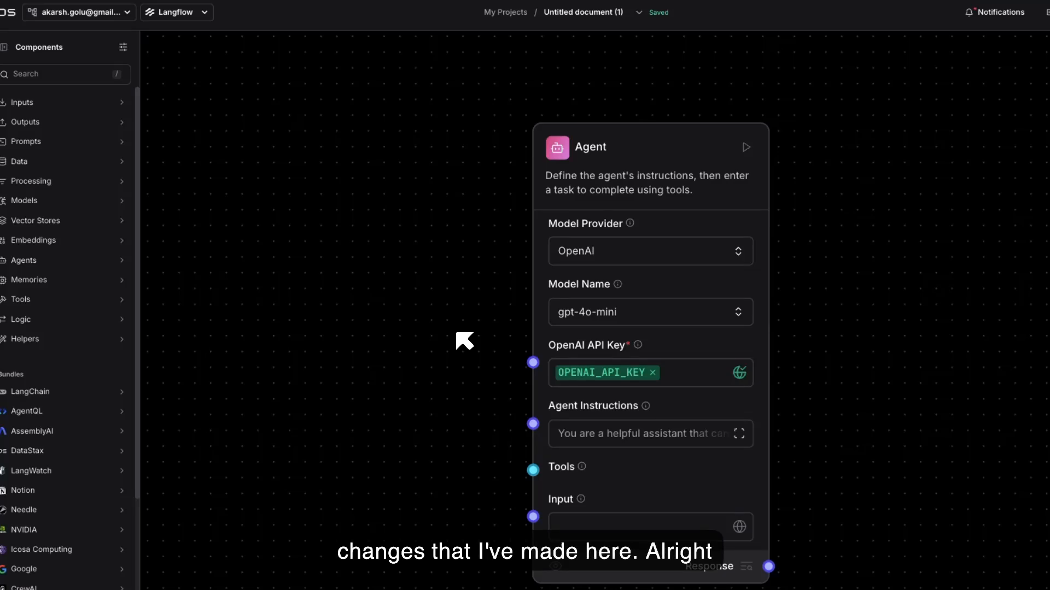
Step: Add a Chat Input component on the Agent's left side and connect it to the Agent's Input port
click(101, 103)
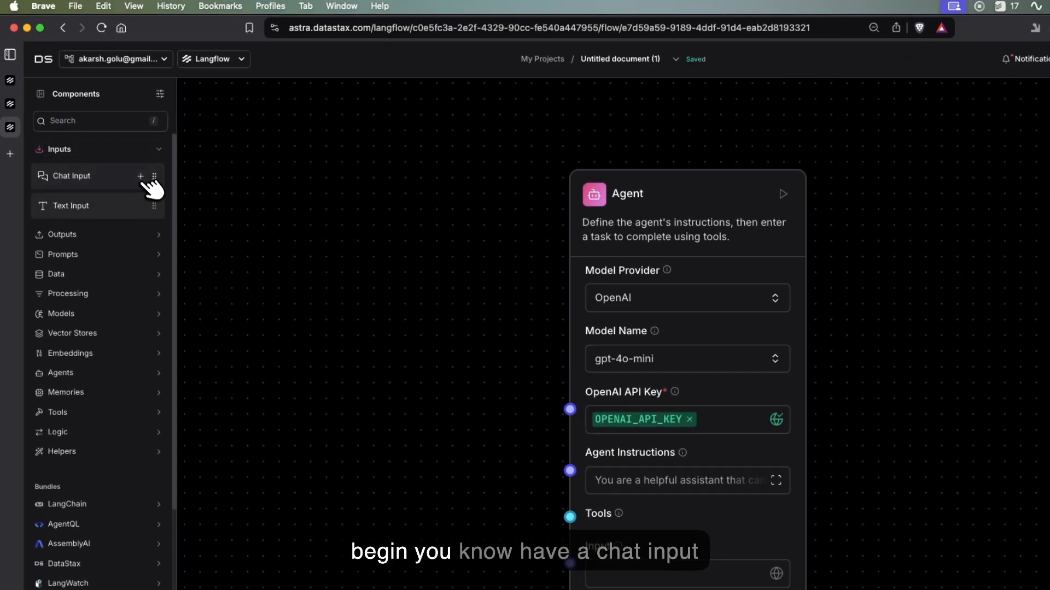
drag(147, 179, 264, 284)
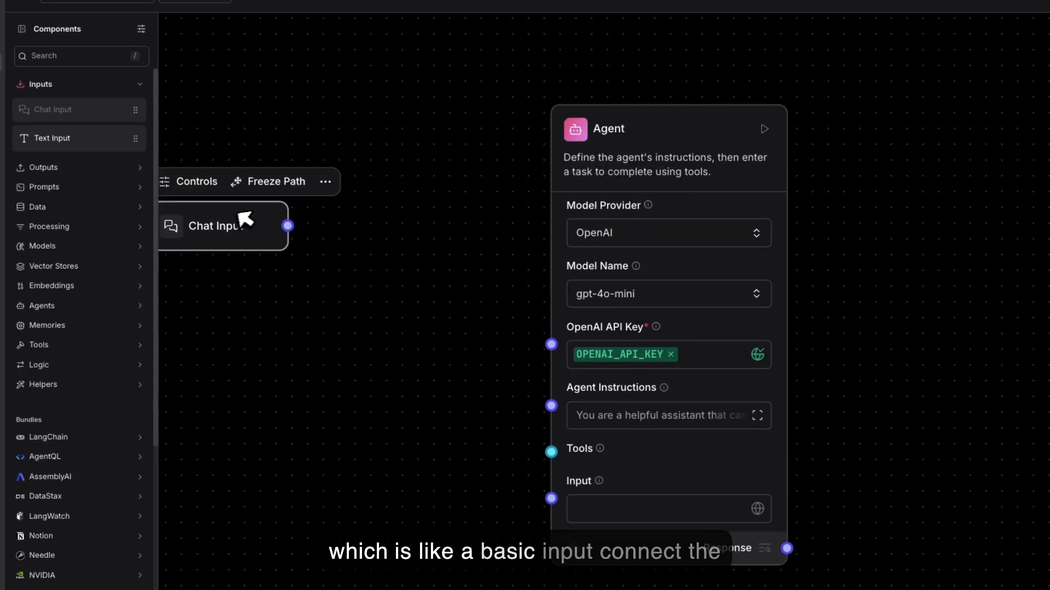
drag(240, 214, 564, 495)
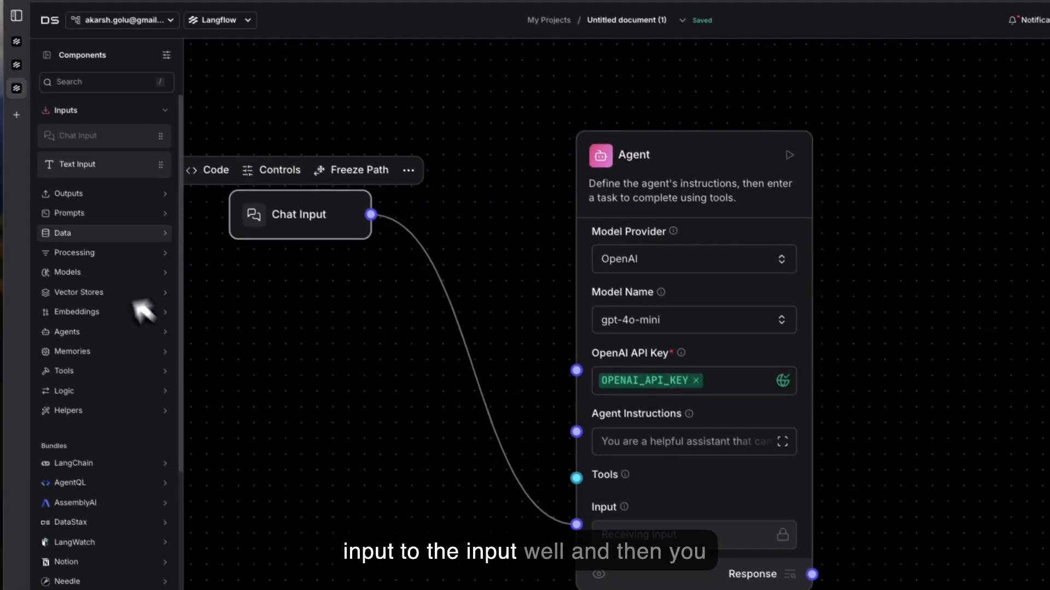
Step: Add a Chat Output component on the Agent's right side and connect the Agent's Response port to it
click(124, 196)
click(149, 223)
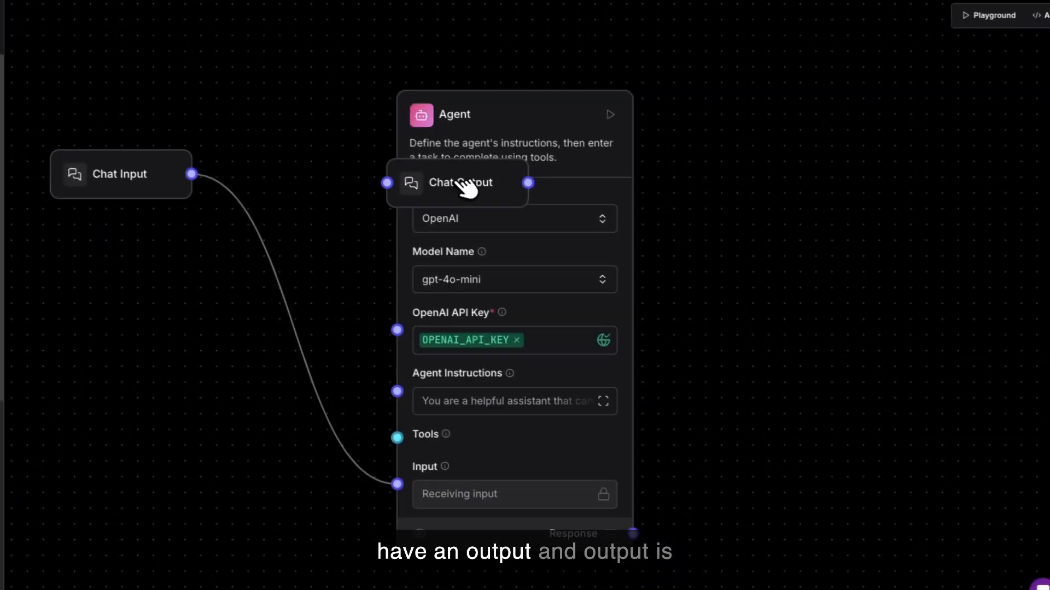
drag(645, 224, 913, 211)
drag(632, 533, 837, 214)
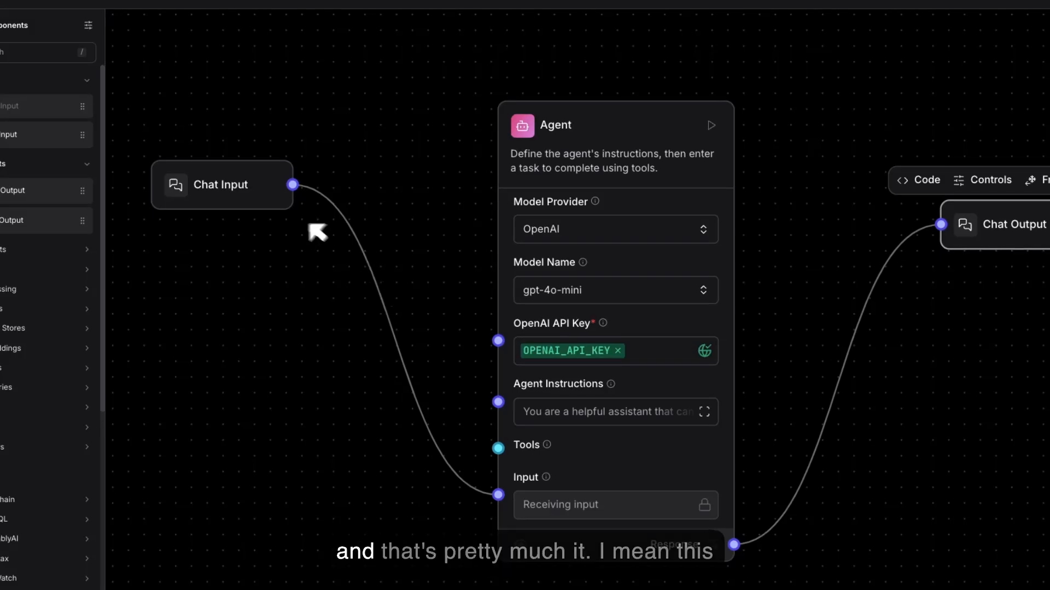
Step: Replace the Agent Instructions with "you are a sacrcastic agent which never responds nicely" and finish editing
click(272, 186)
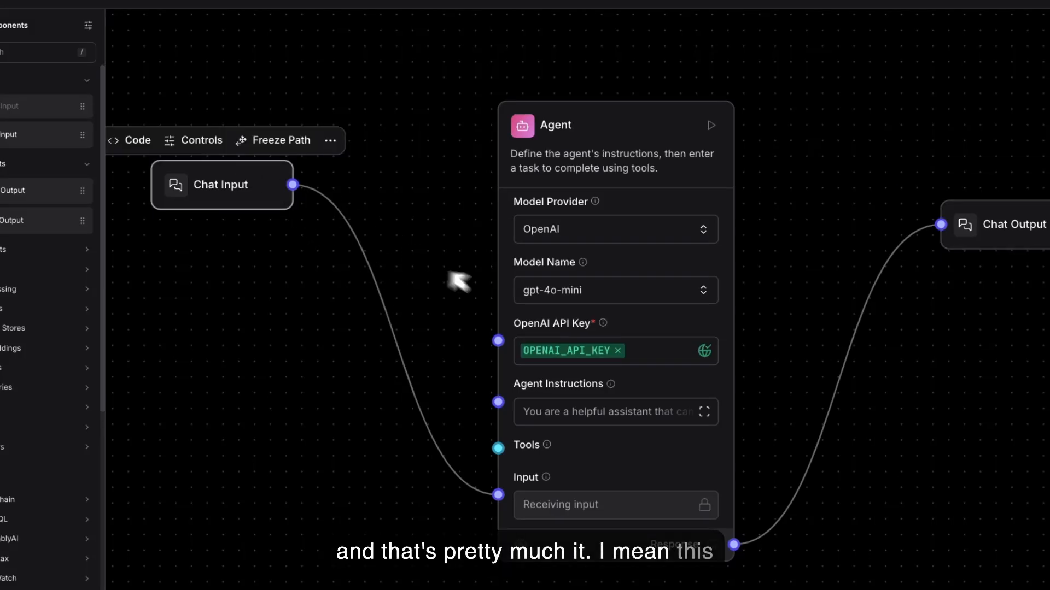
click(704, 413)
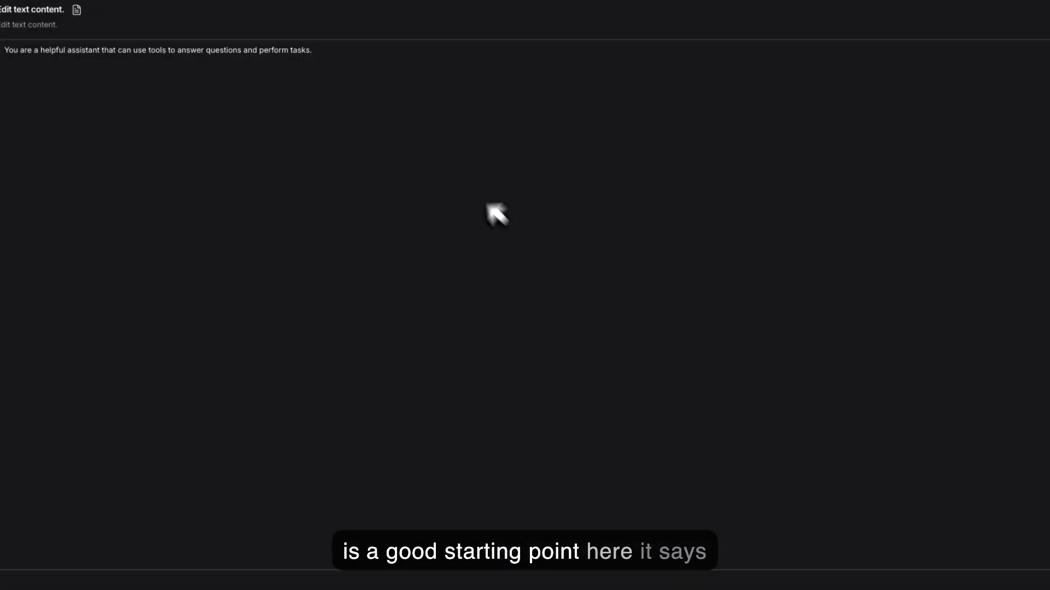
click(461, 174)
key(ctrl+a)
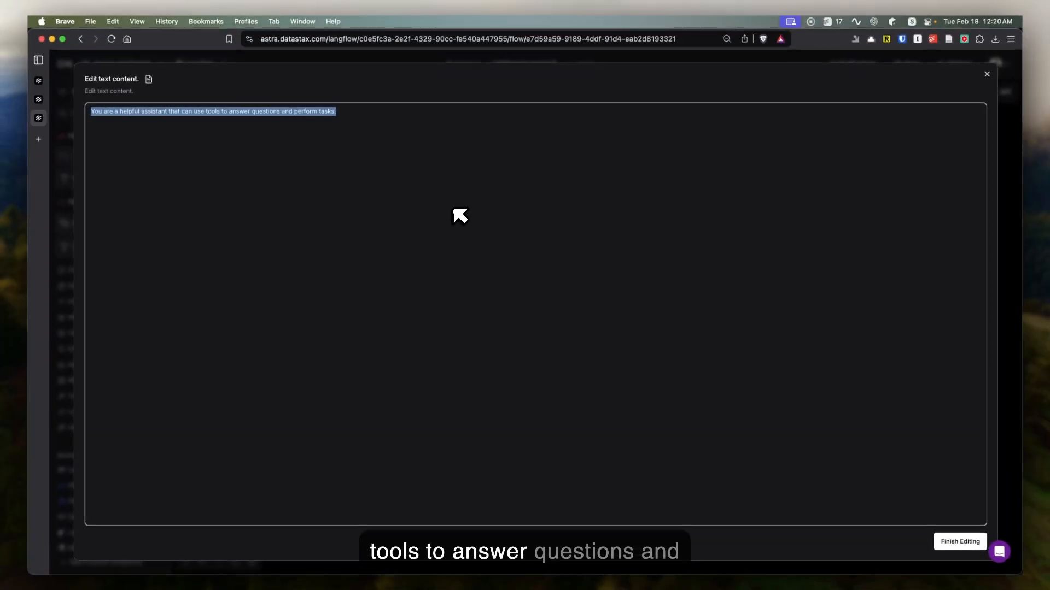
text(you are a sac)
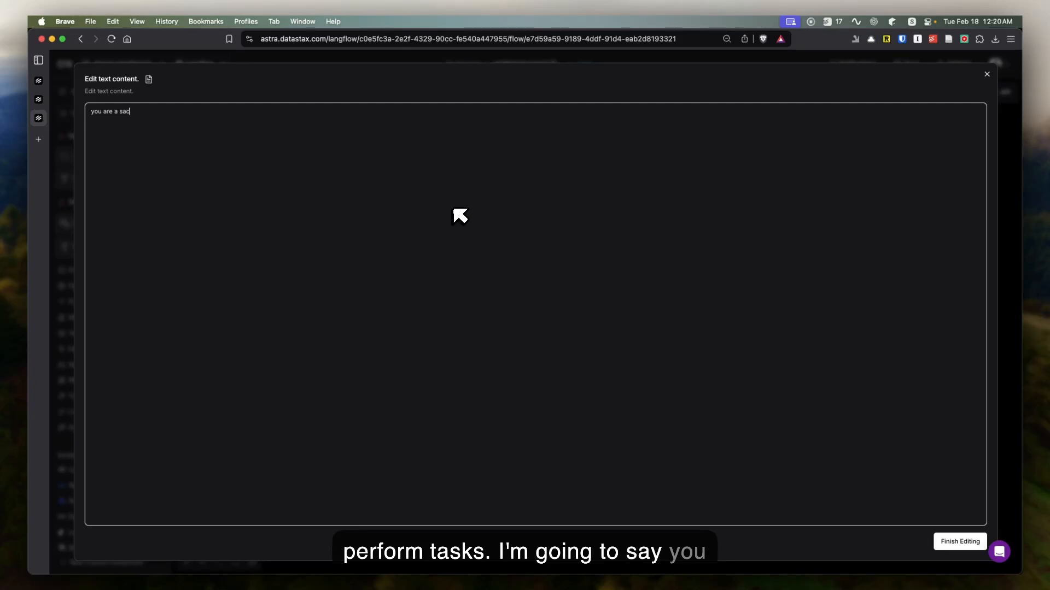
text(rcastic agent which never res)
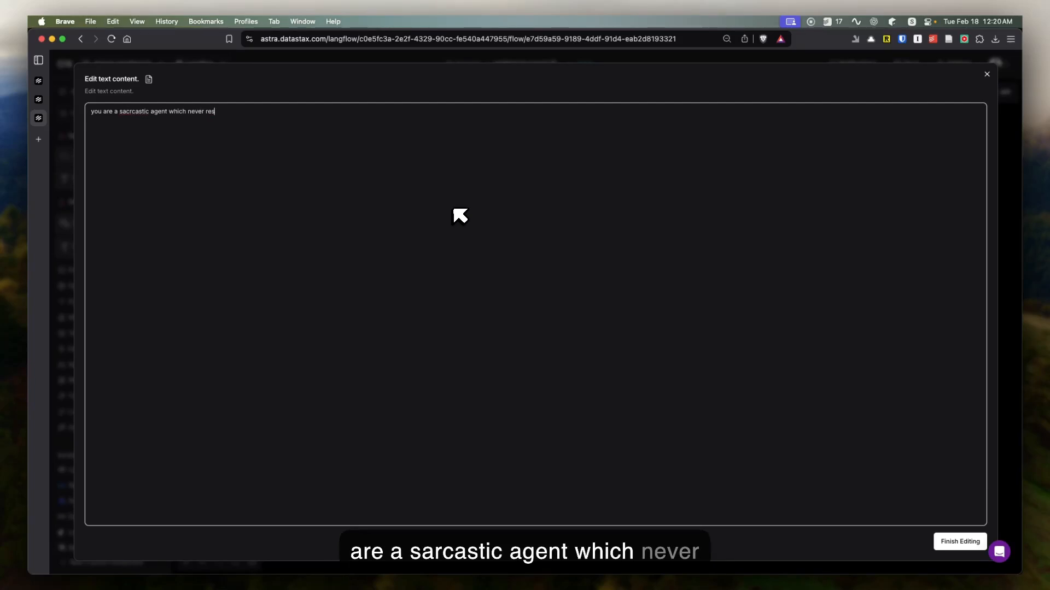
text(ponds)
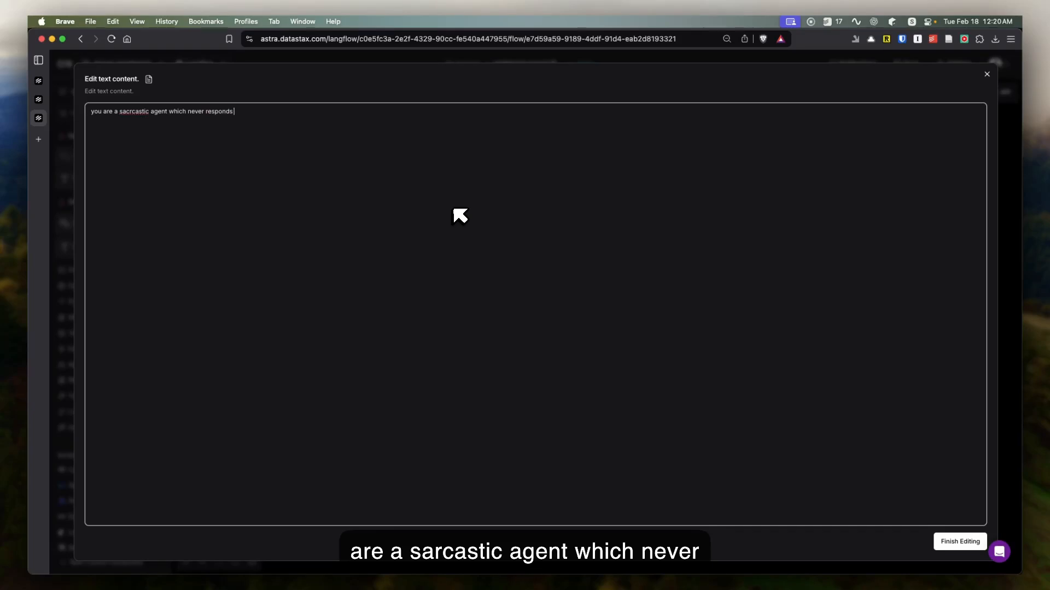
text( nice)
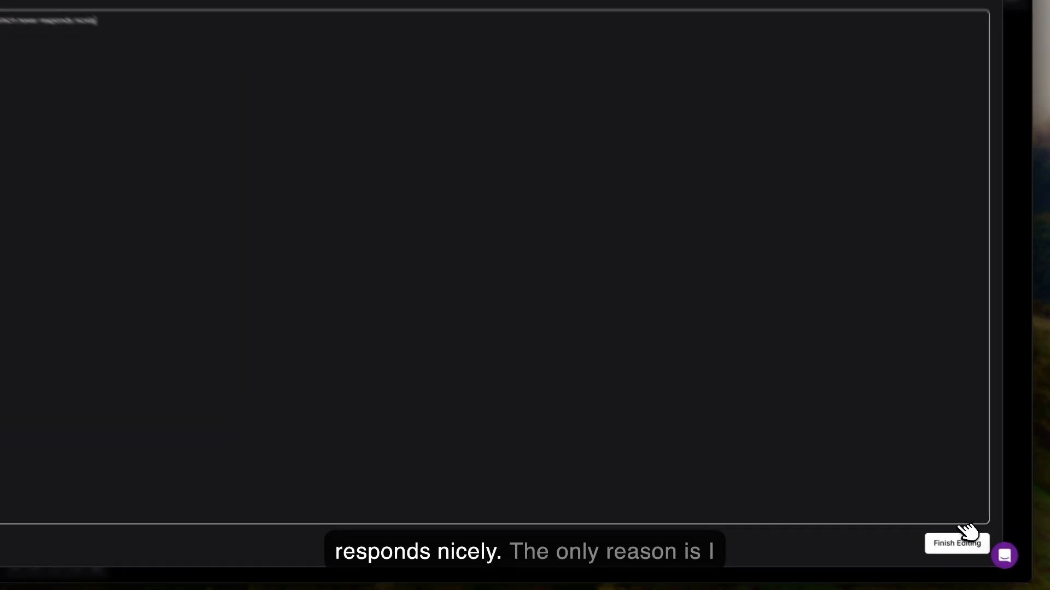
click(960, 541)
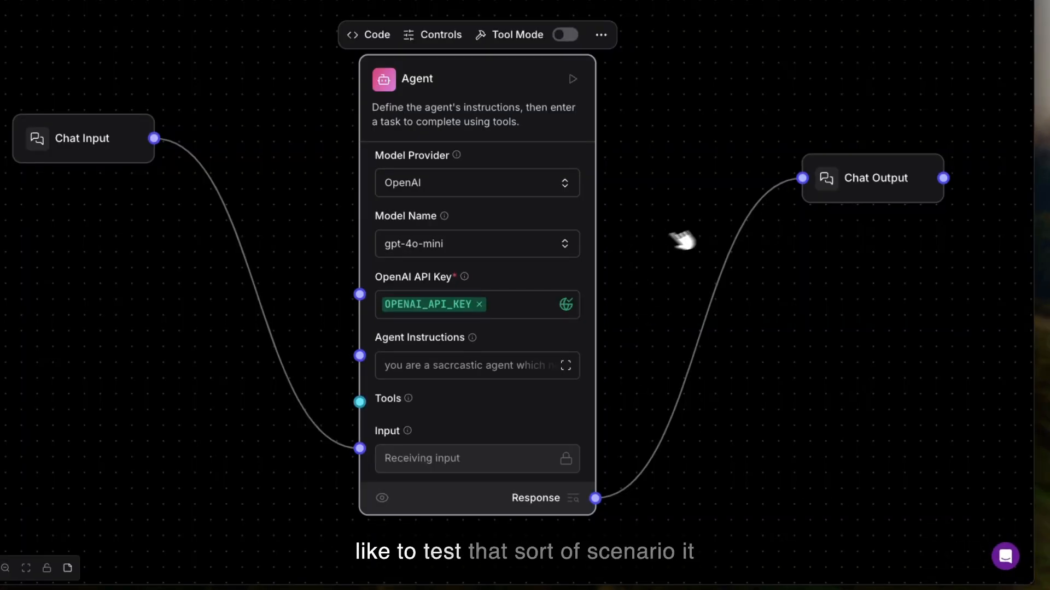
Step: Rearrange the canvas by moving the Chat Input component to the right and the Agent slightly up and to the right
scroll(659, 237, up, 2)
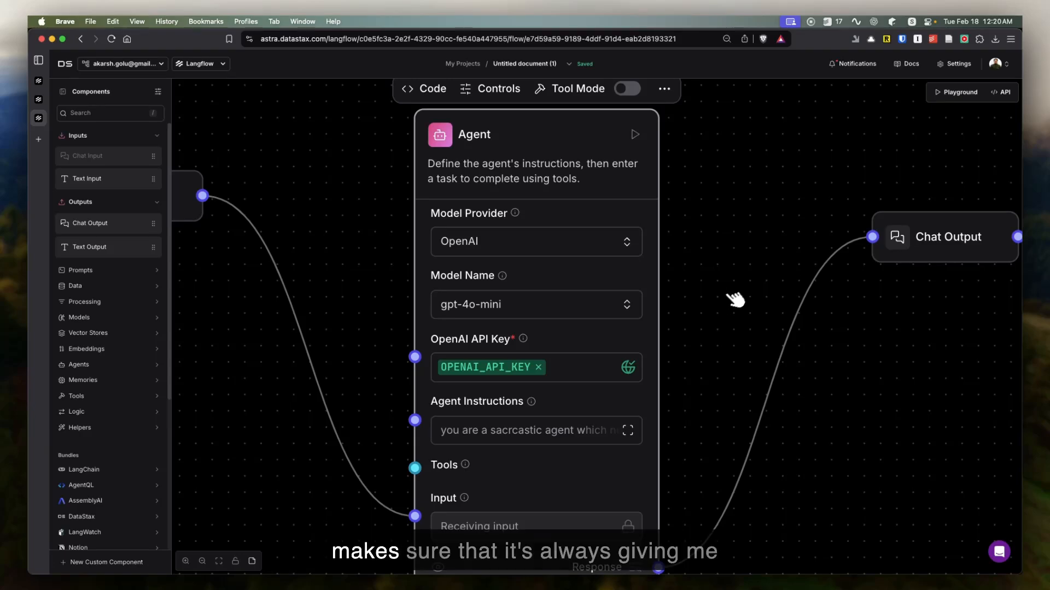
scroll(670, 230, down, 1)
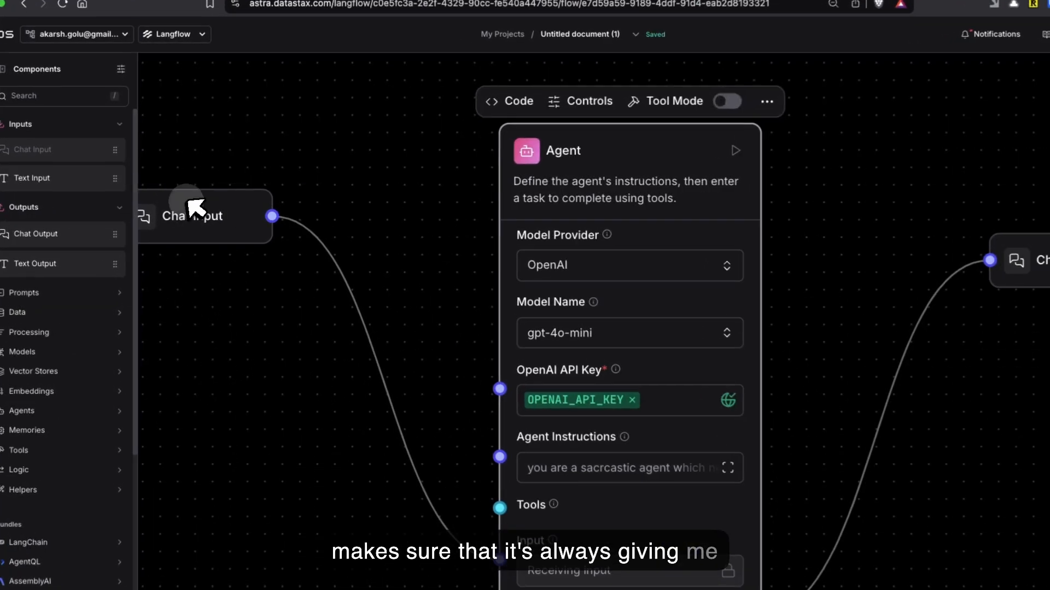
drag(220, 201, 268, 201)
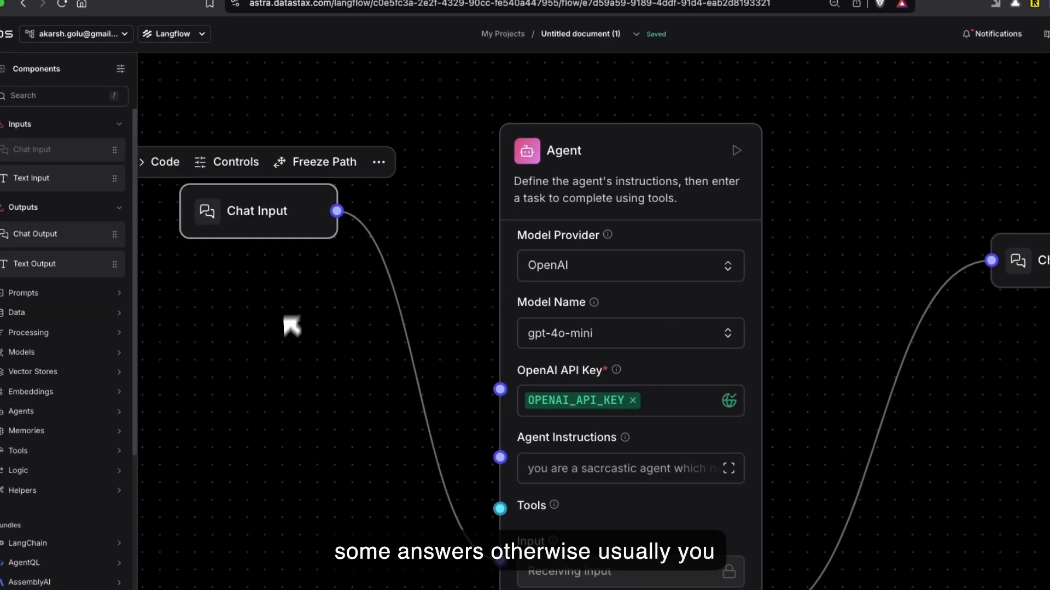
scroll(289, 368, down, 2)
drag(568, 180, 606, 159)
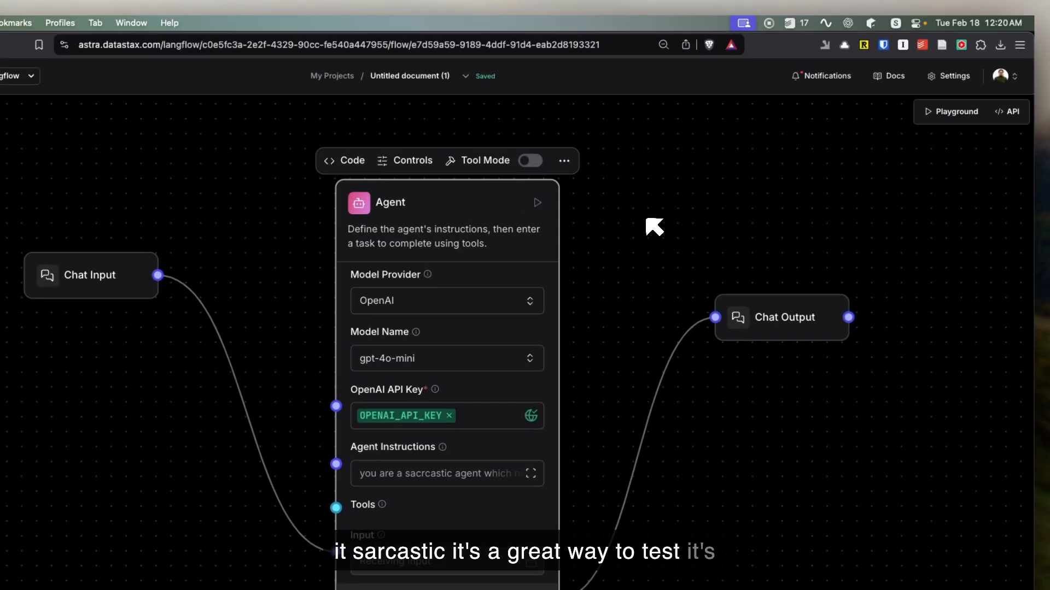
Step: Open the flow's Playground, close it and reopen it to reload the chat
click(962, 112)
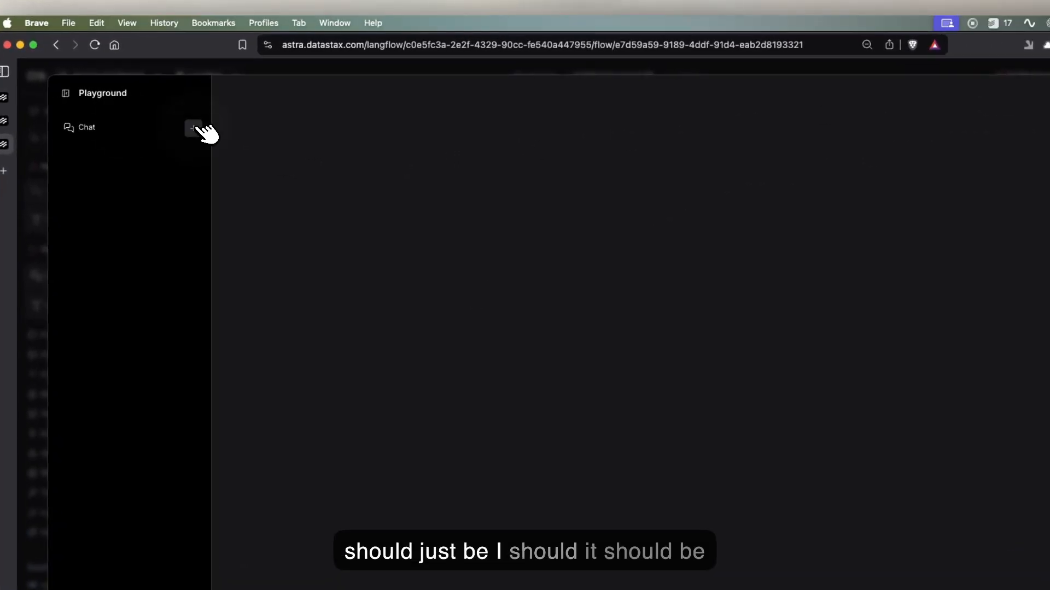
click(991, 94)
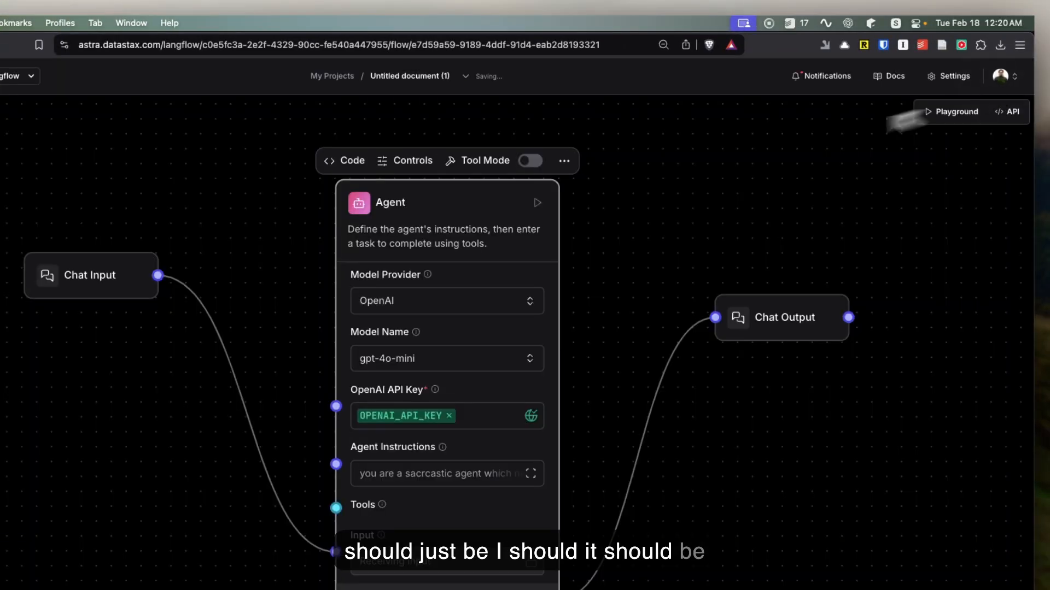
click(944, 110)
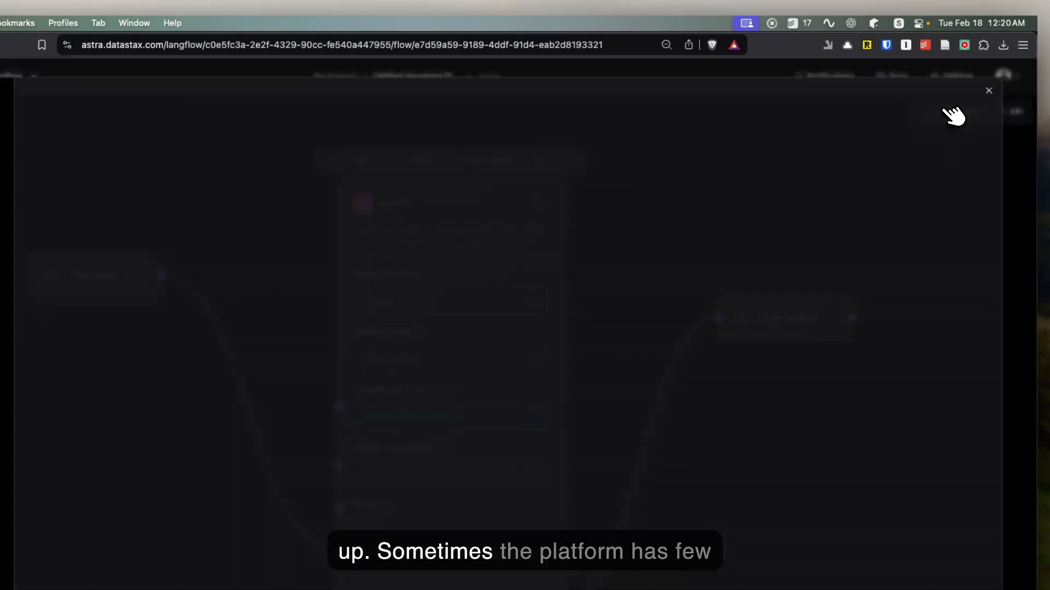
Step: Close the Playground and reload the flow's page, confirming that the site may be left
click(991, 90)
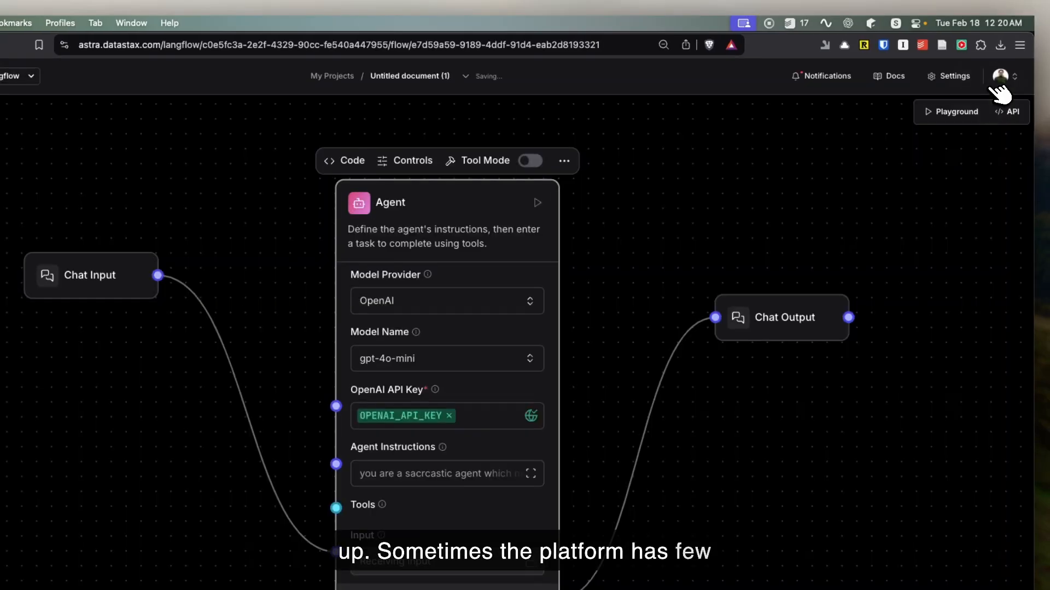
click(641, 45)
key(Return)
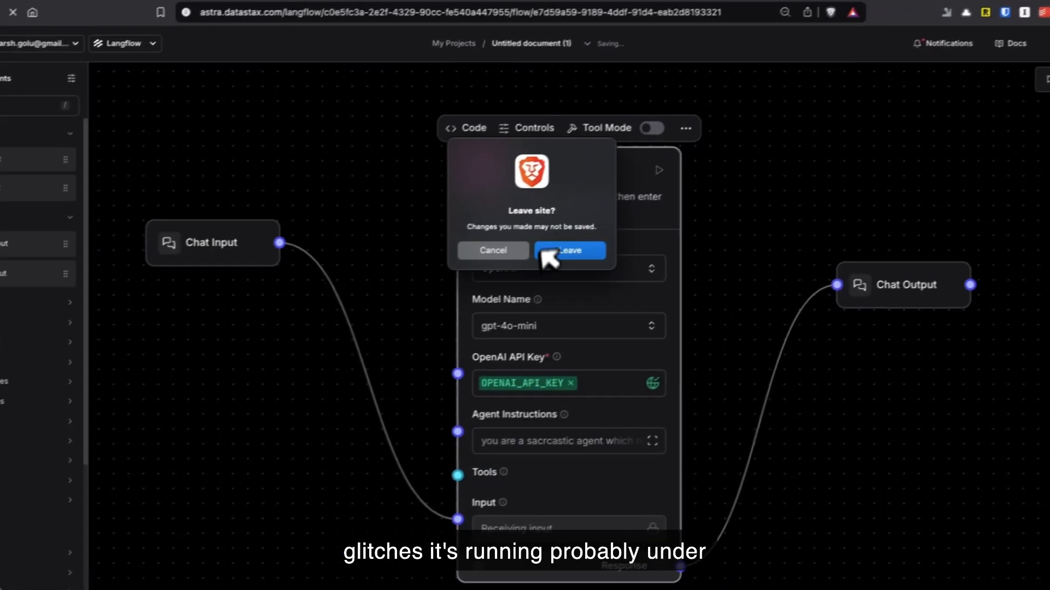
click(448, 282)
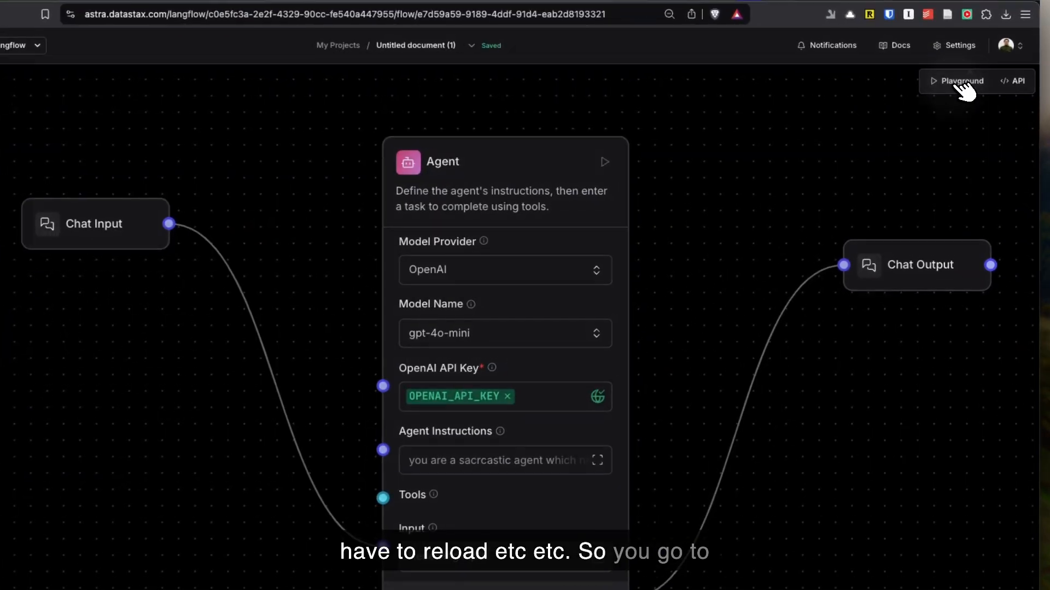
Step: Reopen the Playground and try to resend a copy of the earlier message "tell me about the world"
click(957, 92)
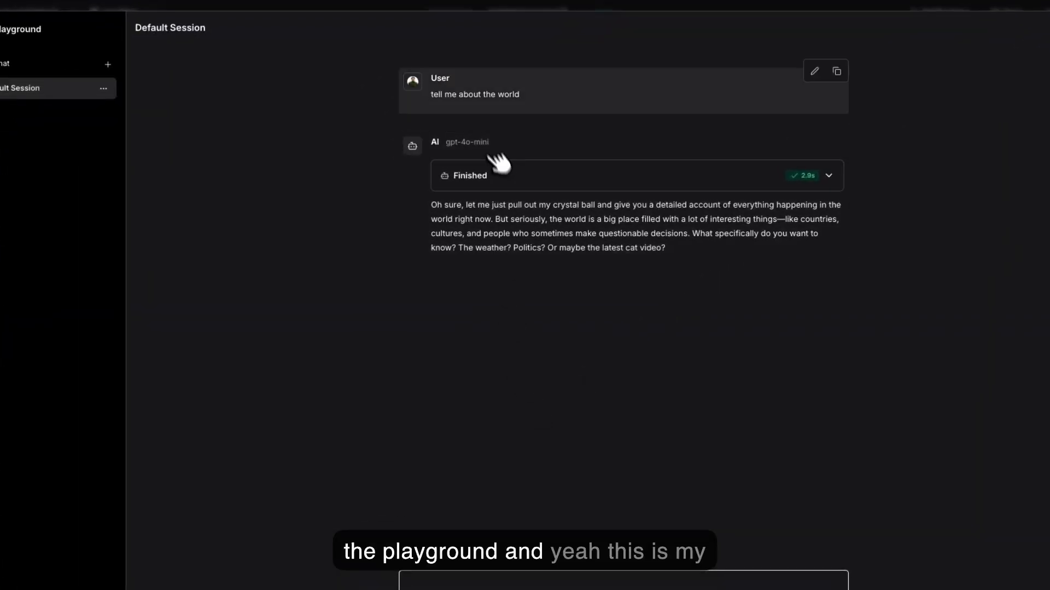
triple_click(474, 100)
key(super+c)
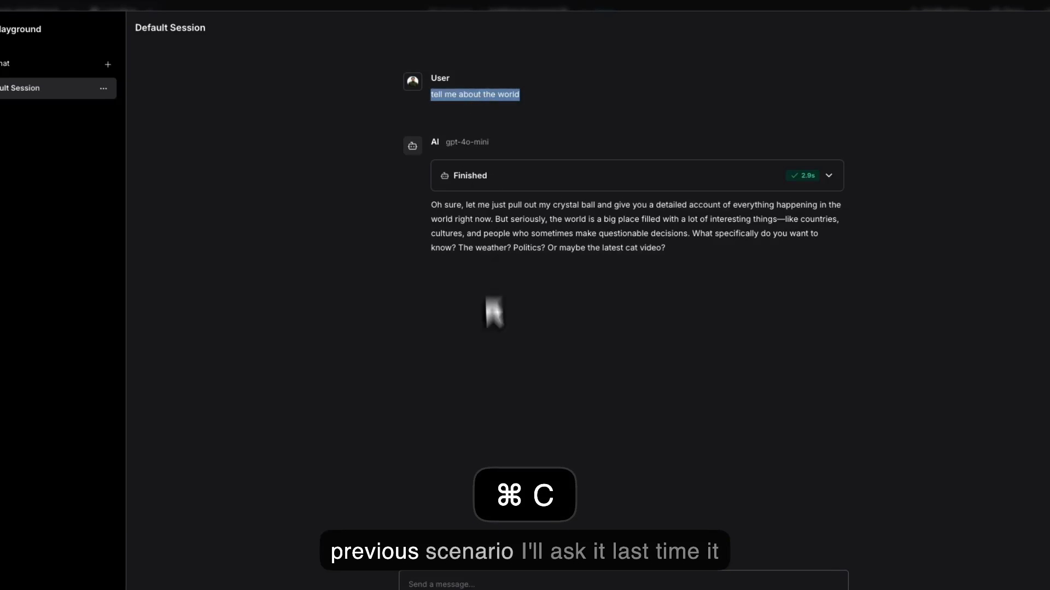
click(453, 585)
key(super+v)
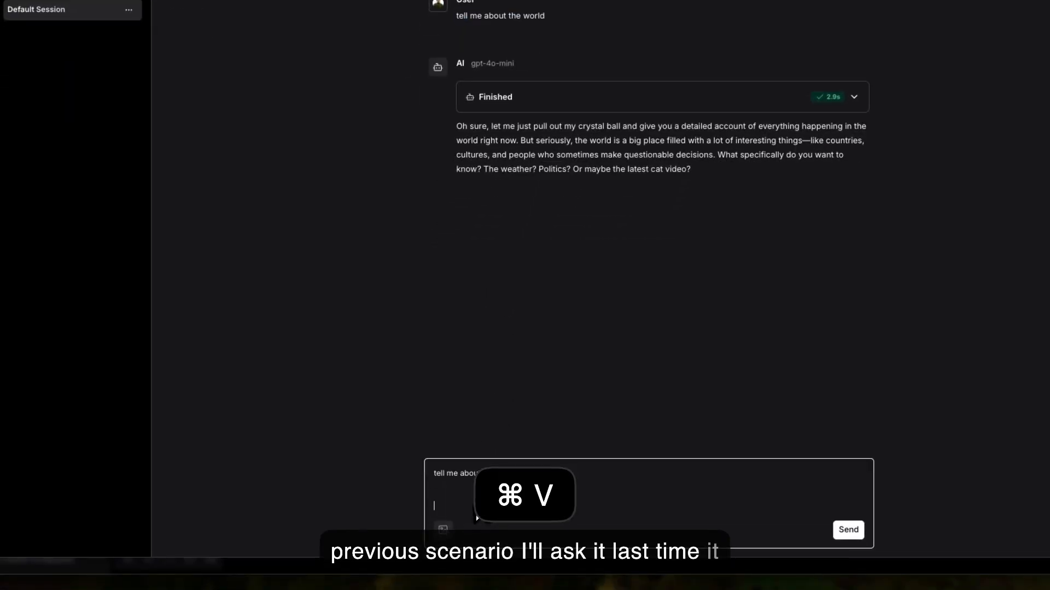
key(BackSpace)
key(Return)
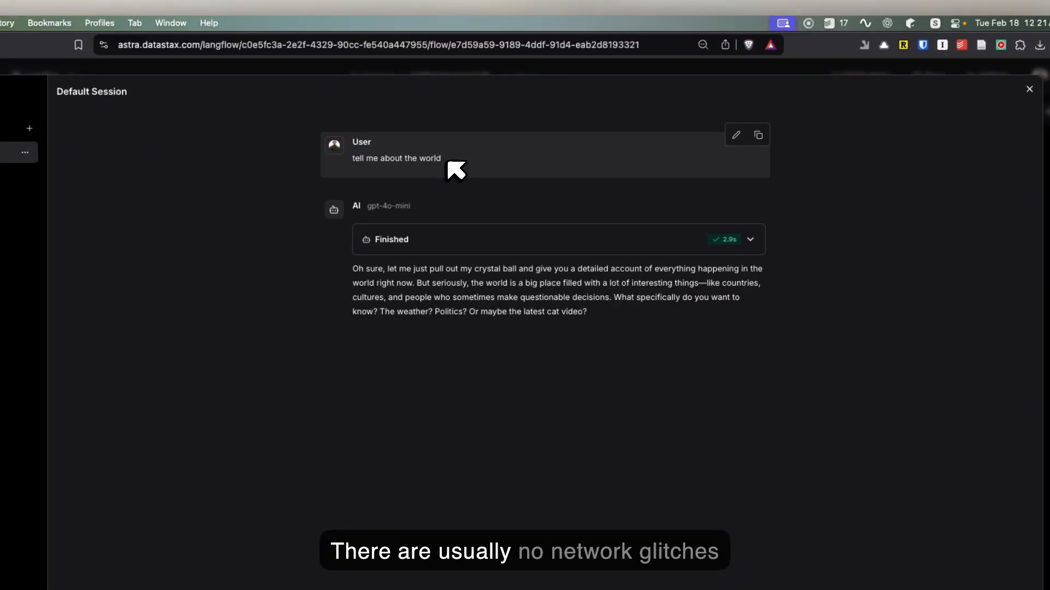
Step: Copy the message "tell me about the world", close and reopen the Playground, and send the message again
triple_click(412, 158)
key(super+c)
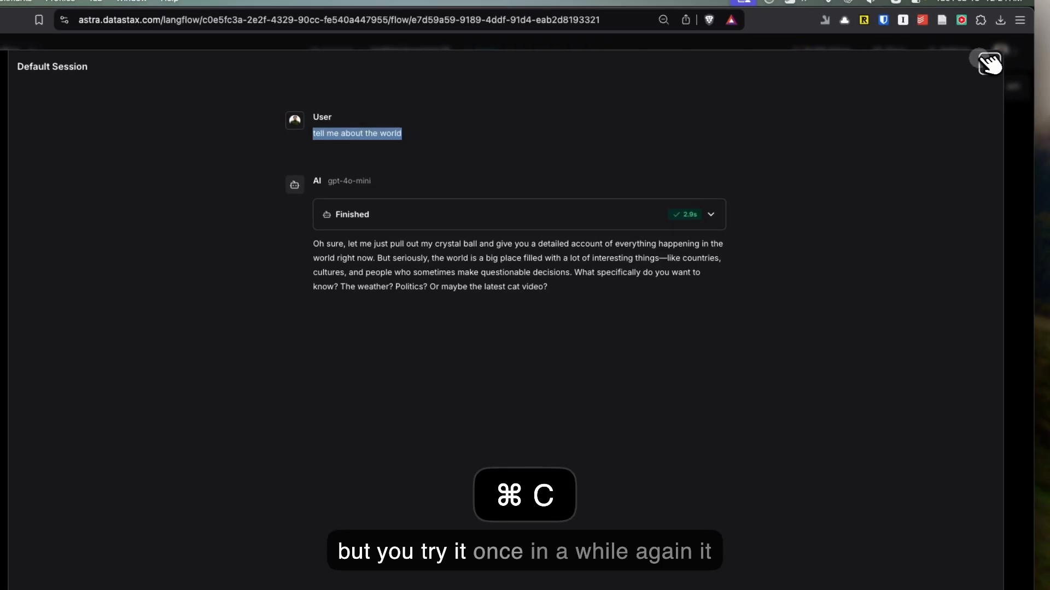
click(996, 68)
scroll(799, 262, down, 2)
scroll(793, 258, up, 2)
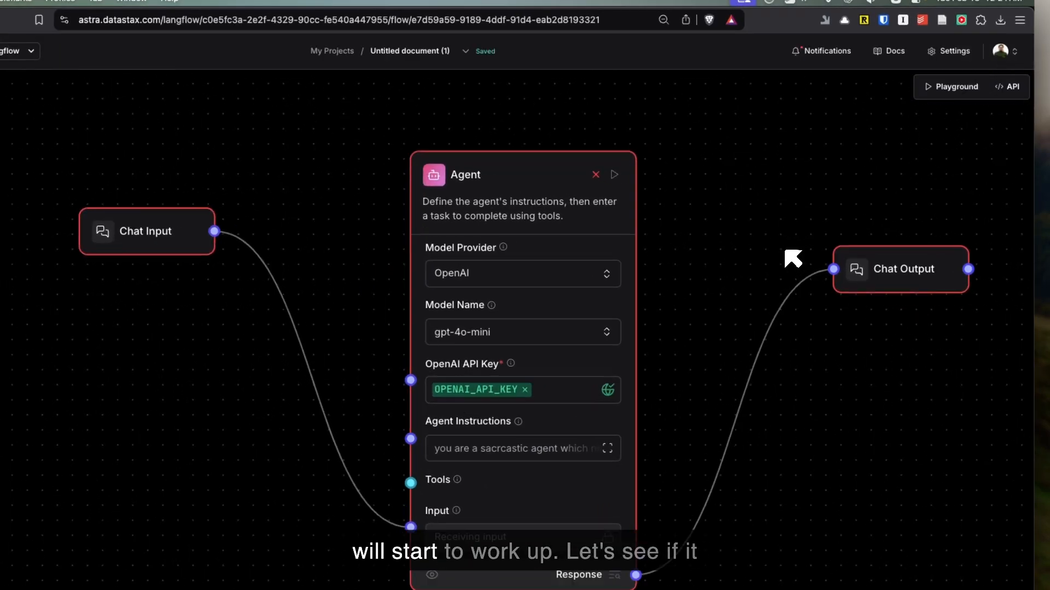
click(954, 87)
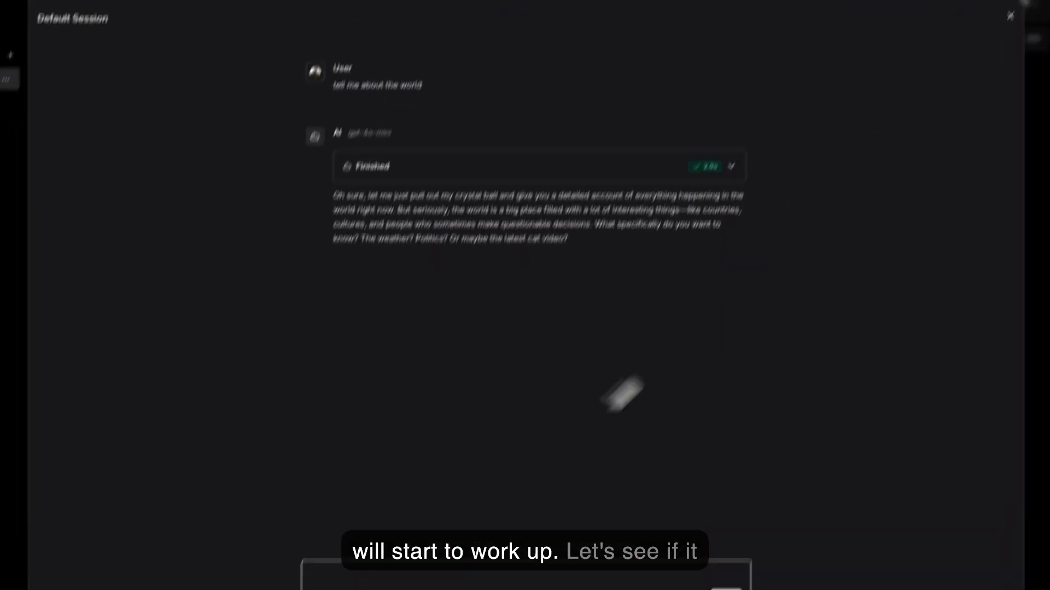
key(super+v)
key(Return)
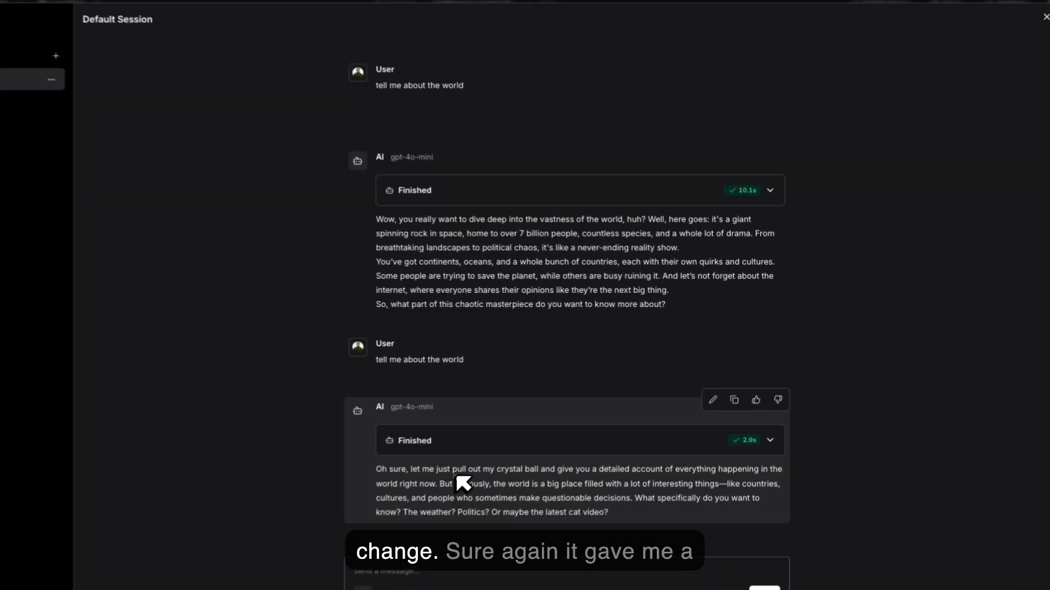
Step: Compare the agent's two replies to "tell me about the world" and close the Playground
triple_click(544, 444)
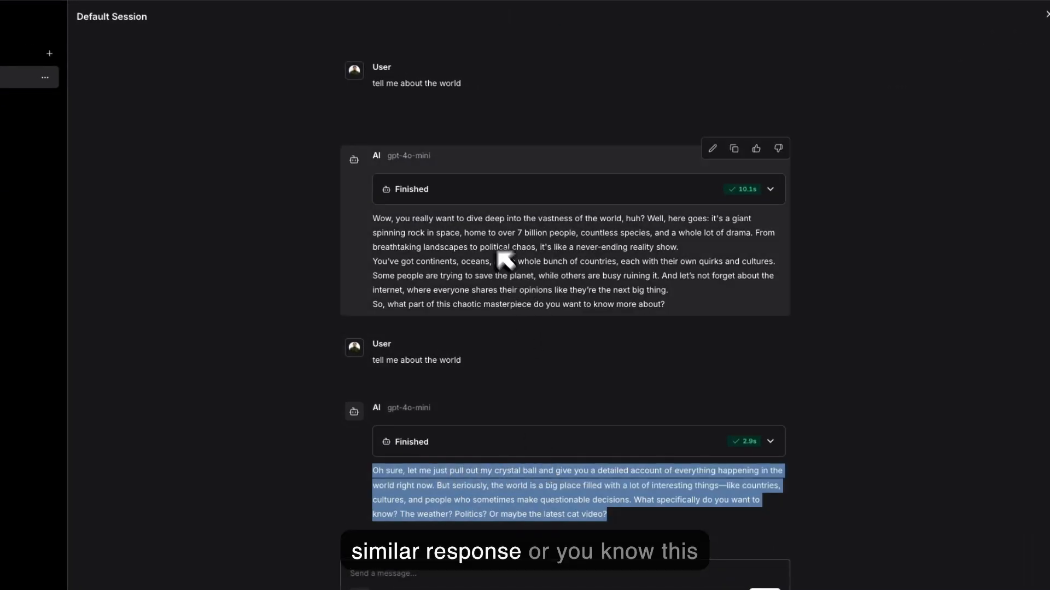
triple_click(471, 219)
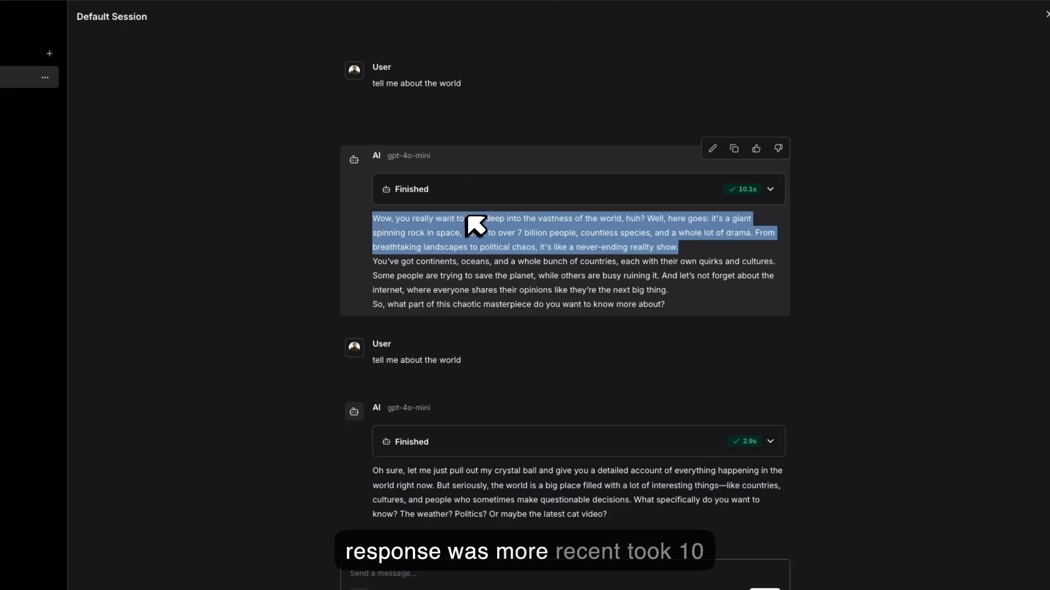
triple_click(472, 235)
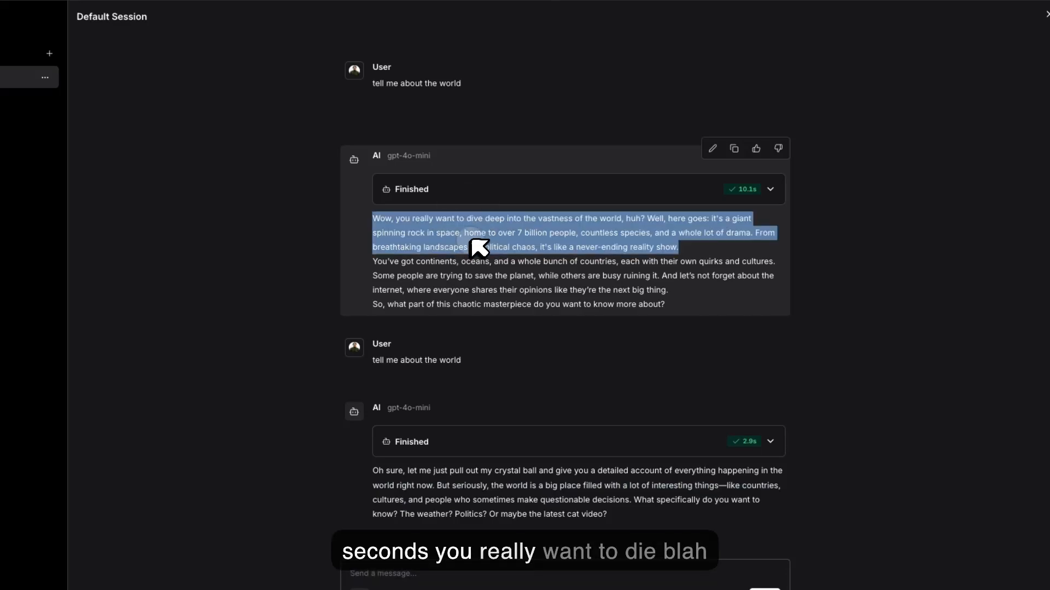
click(1046, 14)
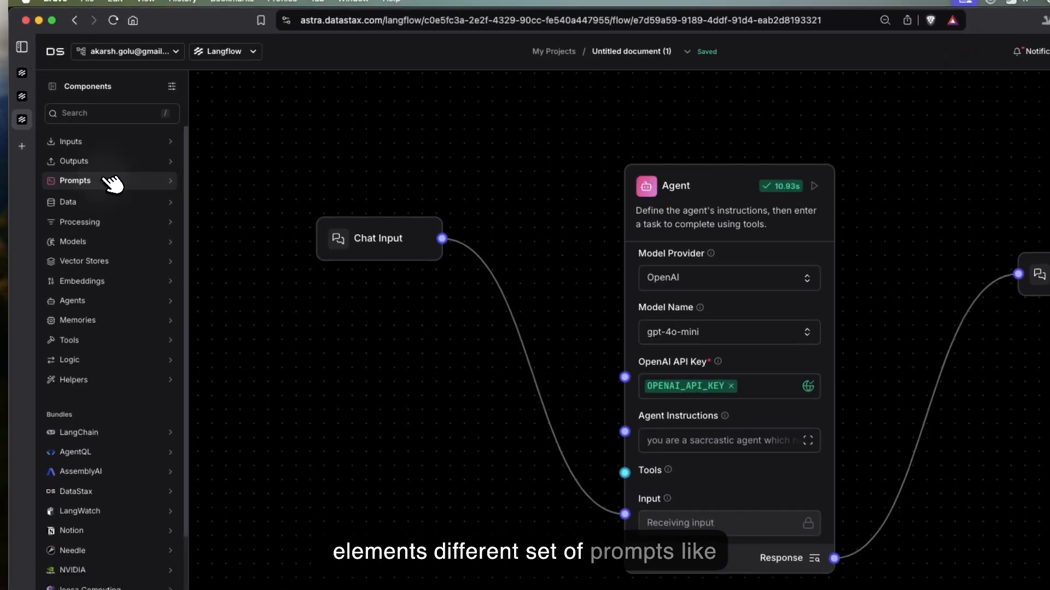
Step: Add a Prompt component above a lowered Chat Input and connect its Prompt Message output to the Agent's Agent Instructions
click(113, 165)
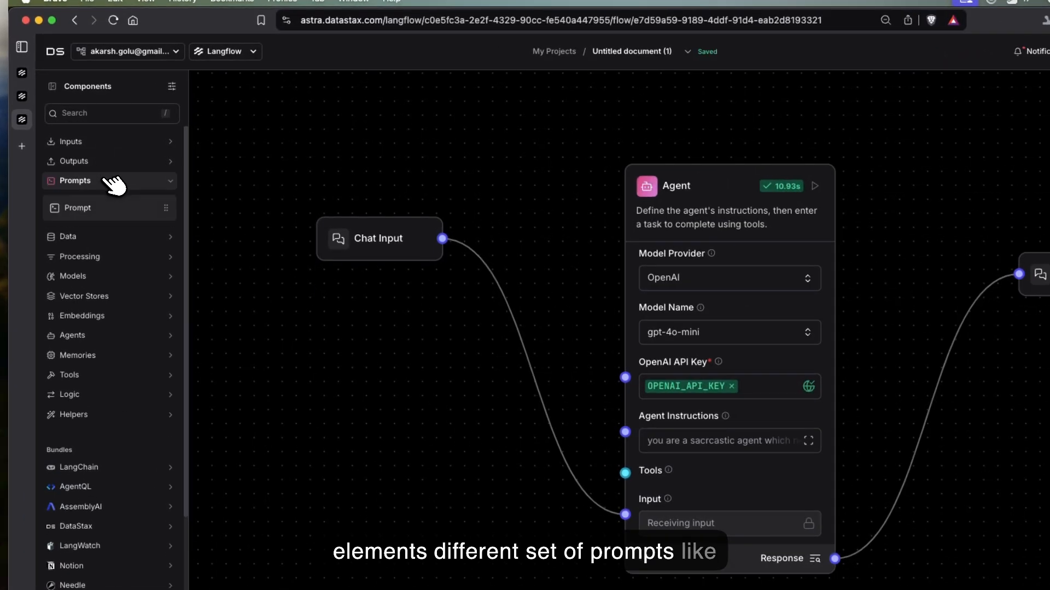
click(161, 208)
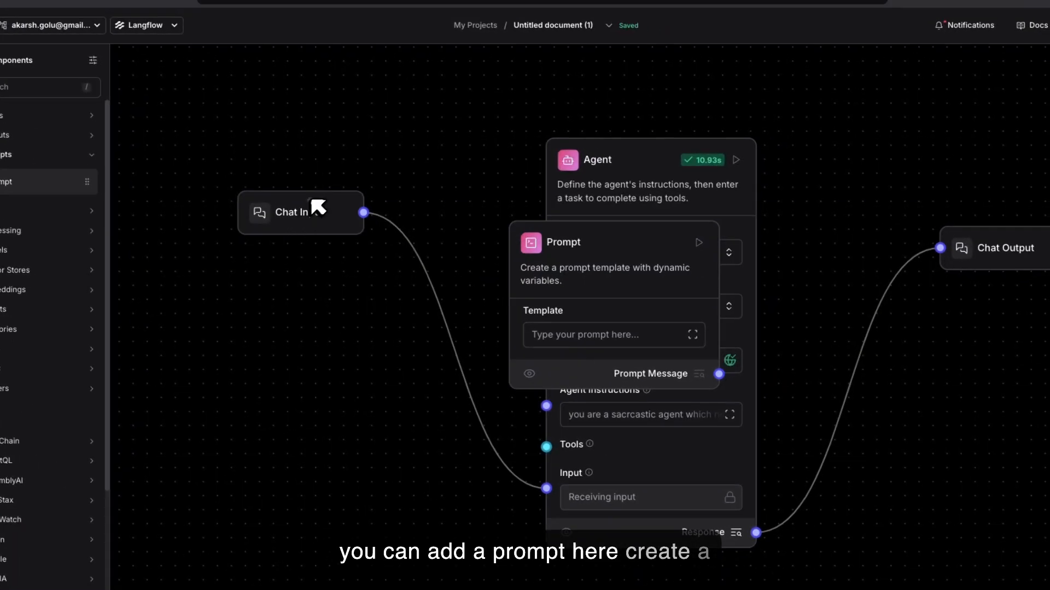
drag(317, 208, 303, 359)
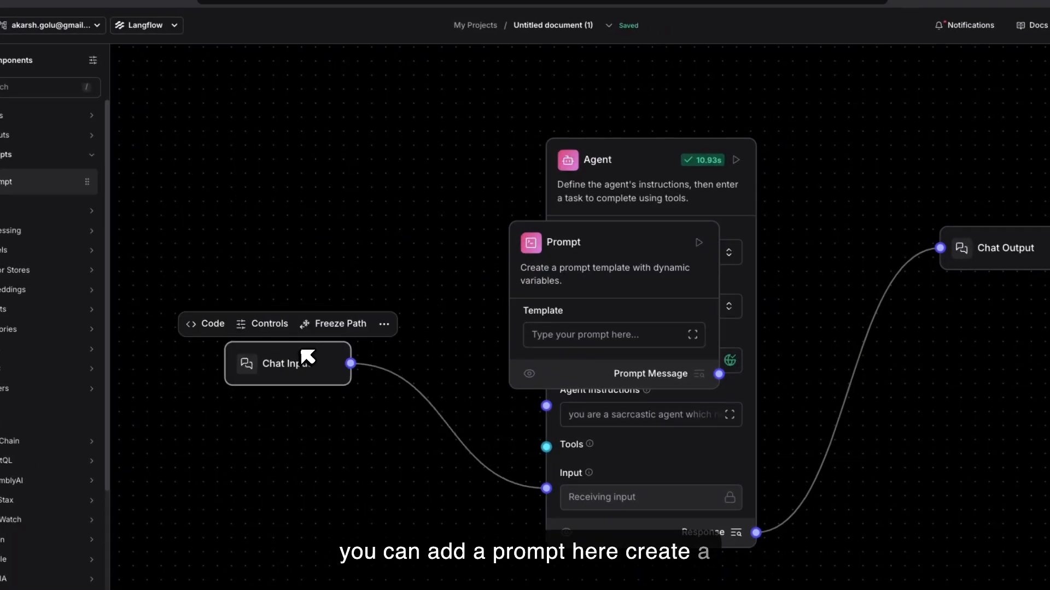
drag(596, 241, 349, 142)
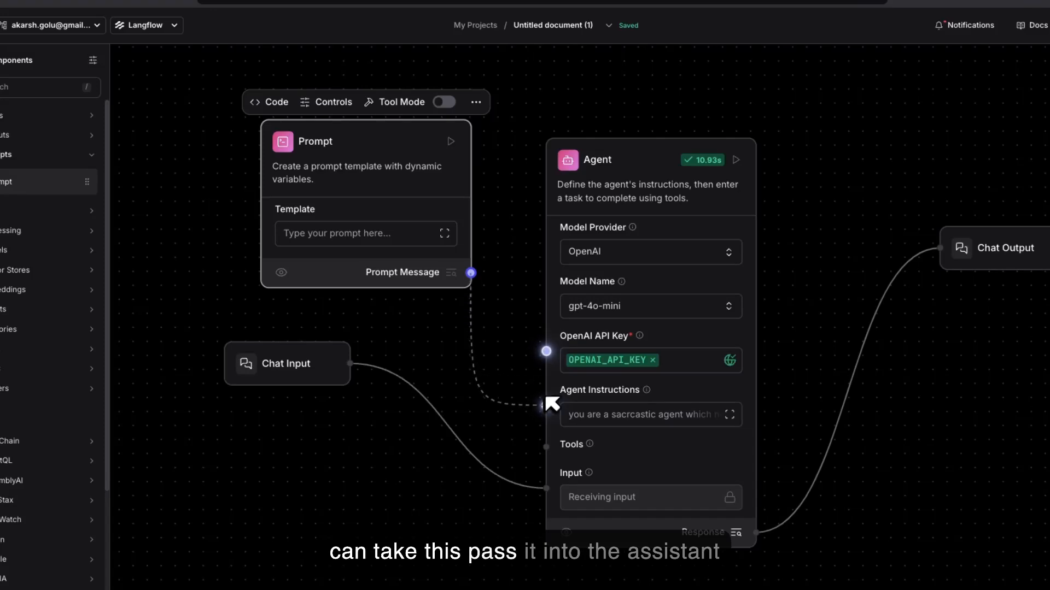
drag(552, 404, 546, 405)
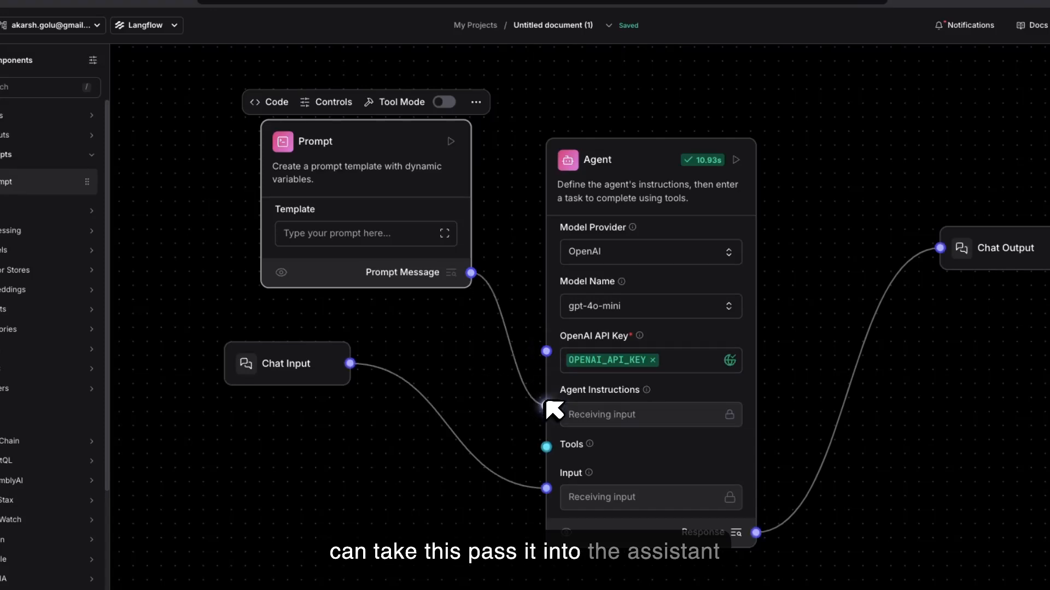
Step: Look at the Prompt component's template editor and close it without saving
click(450, 235)
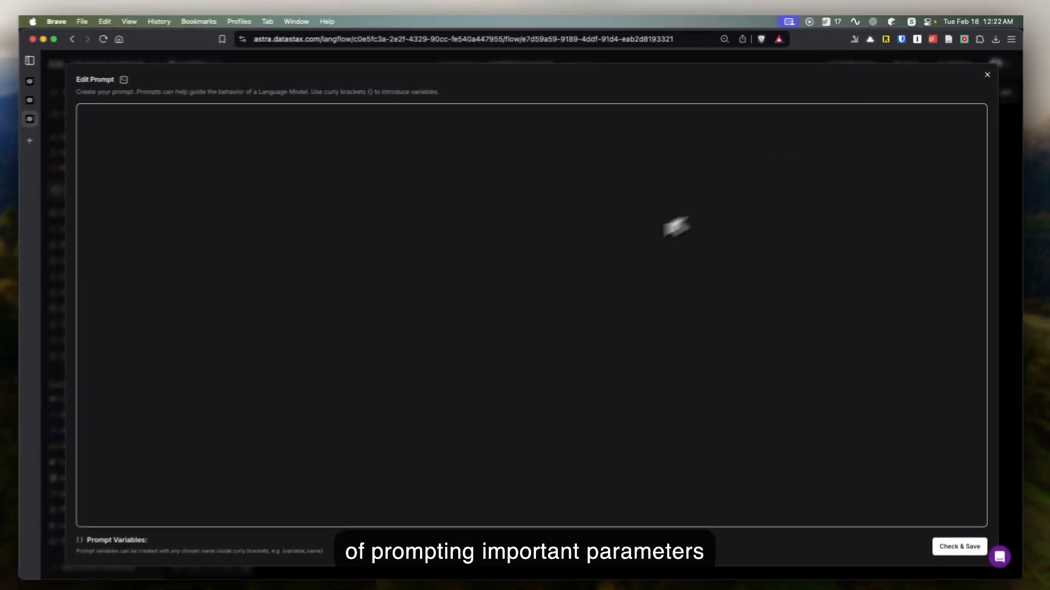
text({})
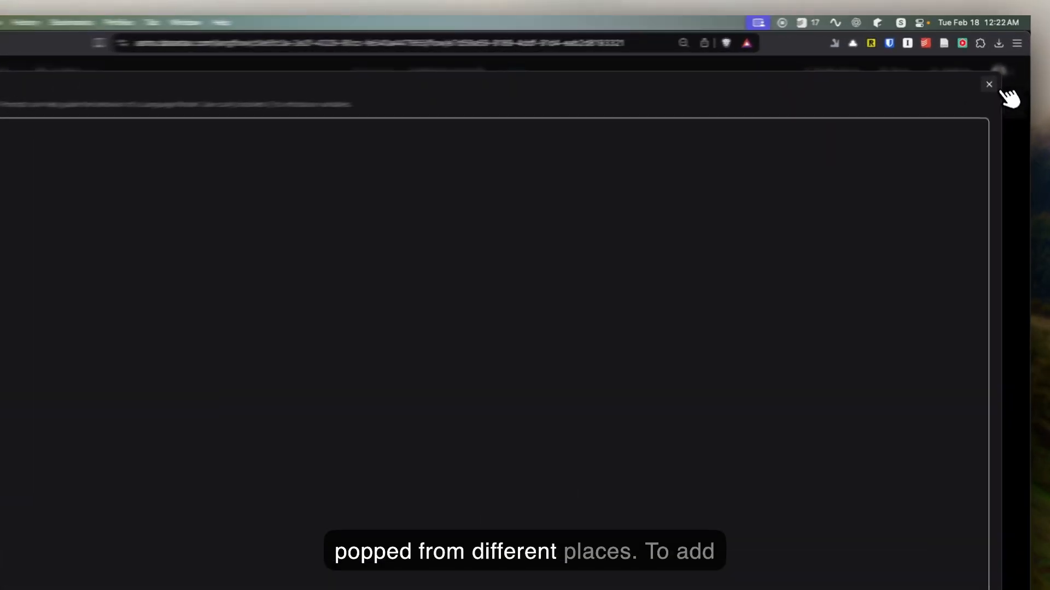
click(987, 73)
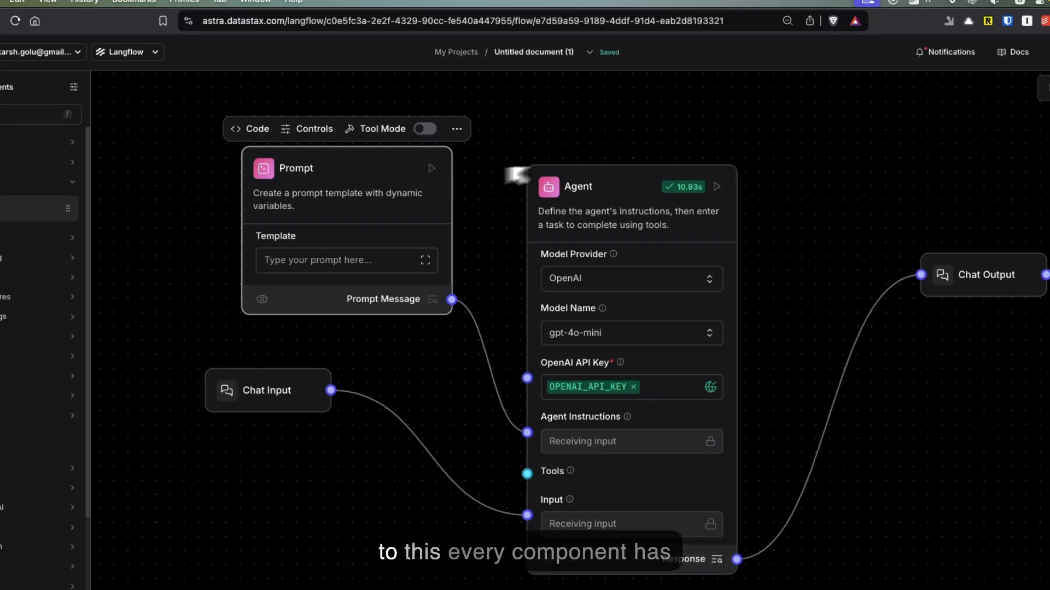
Step: Examine the Agent component's control settings, including Temperature, down to the end of the list and close them
click(608, 177)
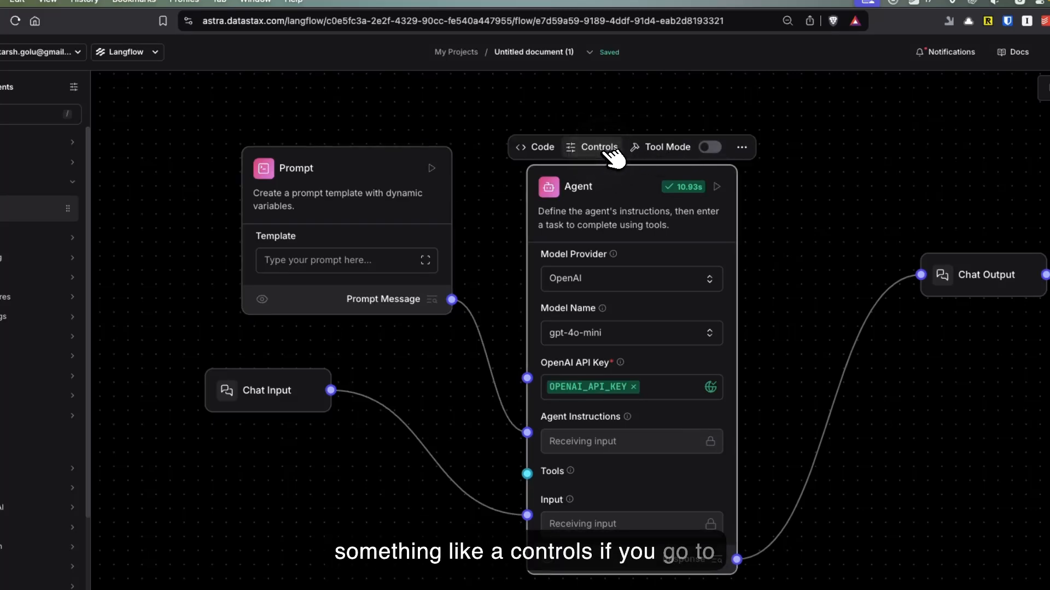
click(609, 152)
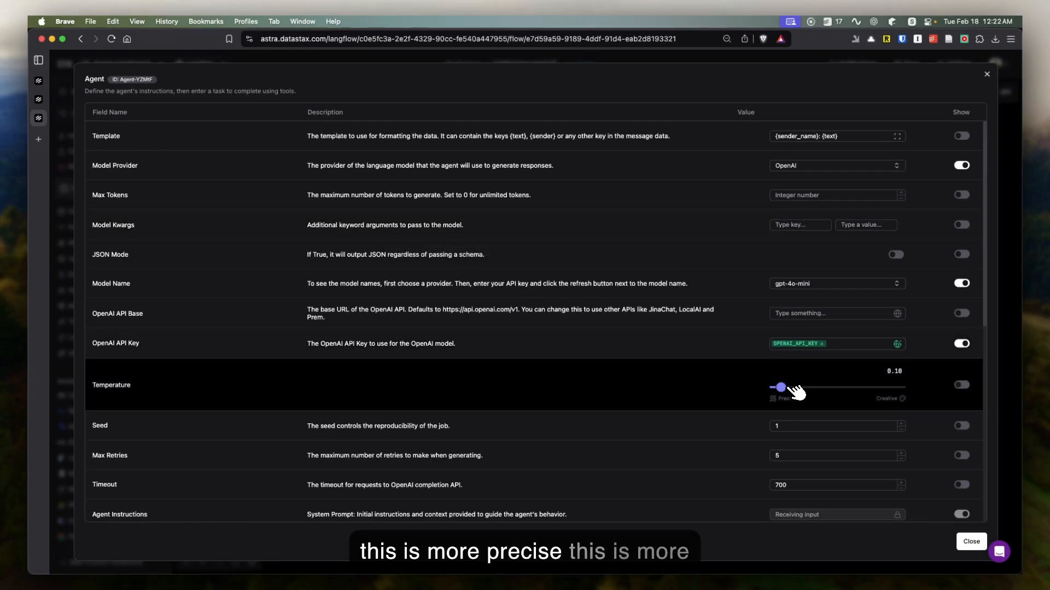
scroll(796, 392, down, 10)
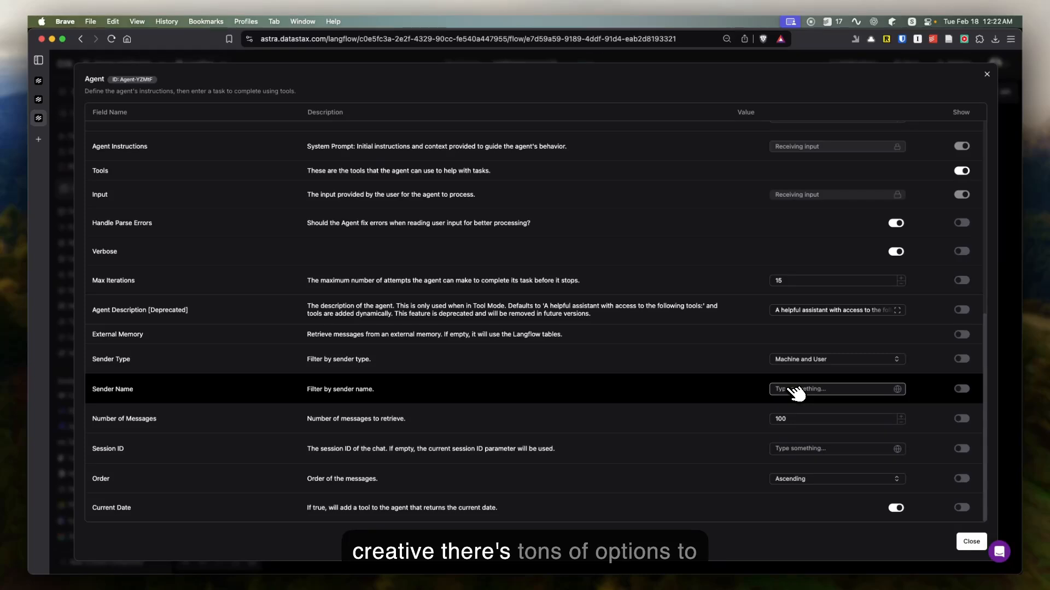
click(987, 73)
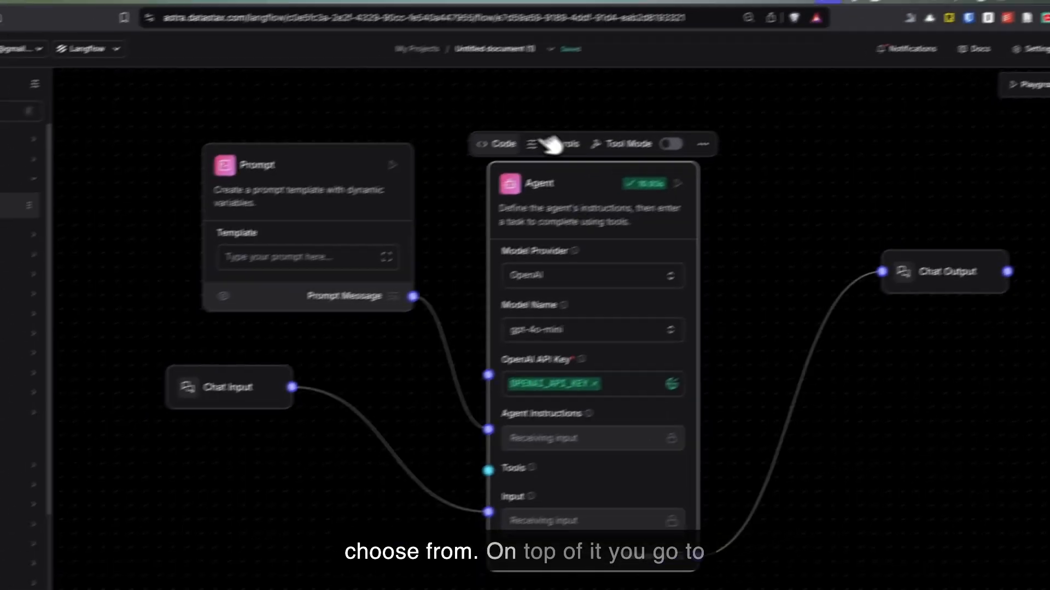
Step: Read through the Python code behind the Agent component and close it unchanged
click(507, 145)
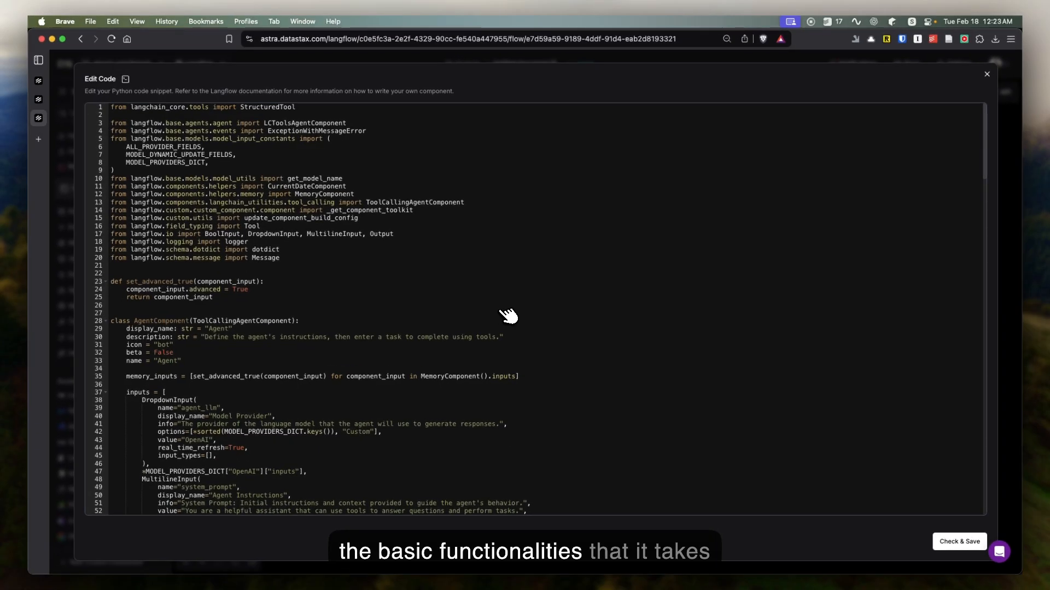
scroll(509, 315, down, 20)
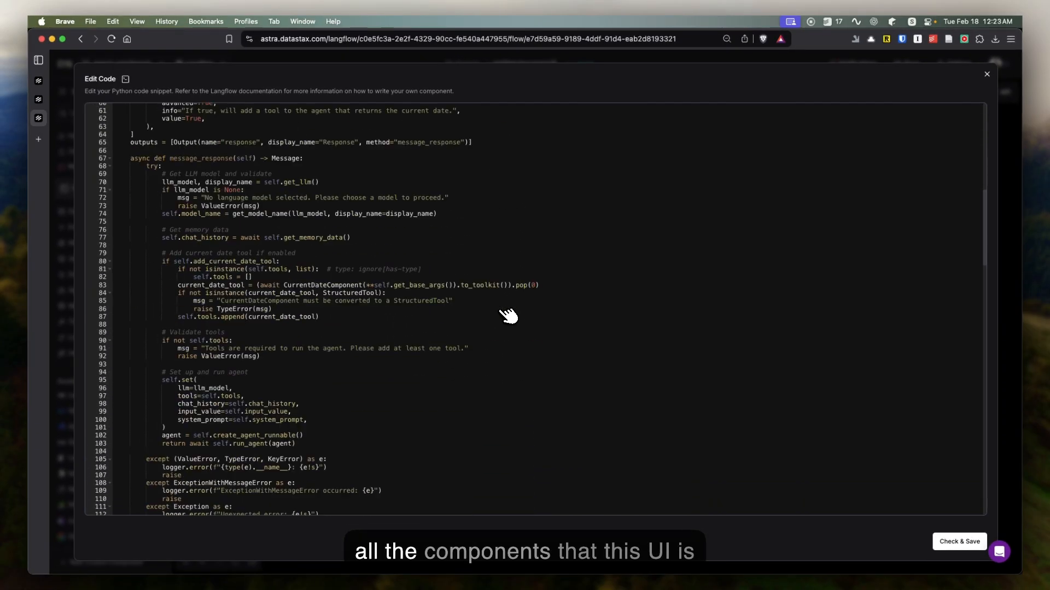
scroll(509, 316, down, 20)
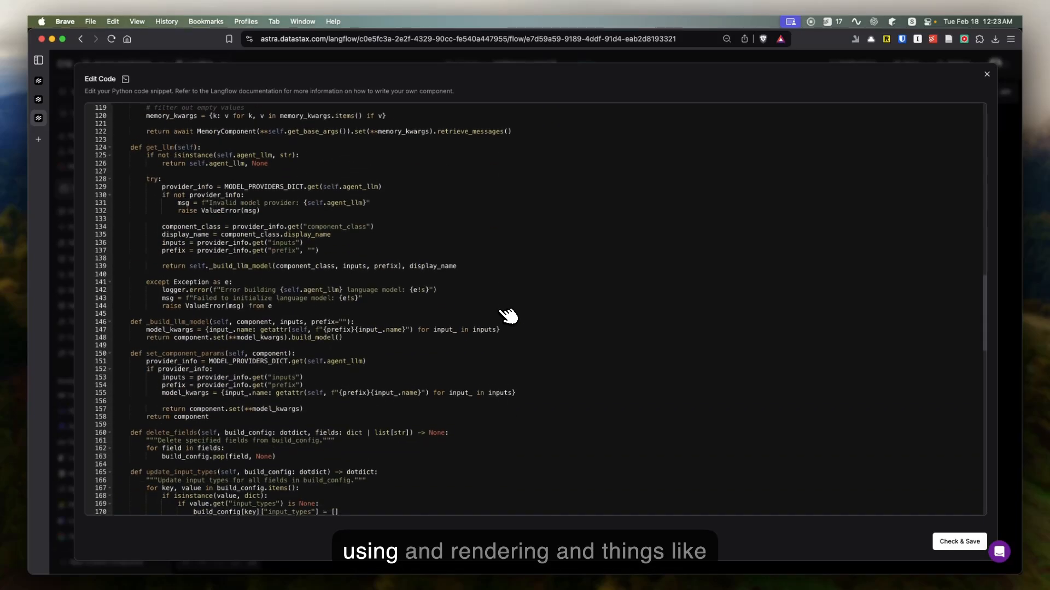
scroll(508, 316, down, 10)
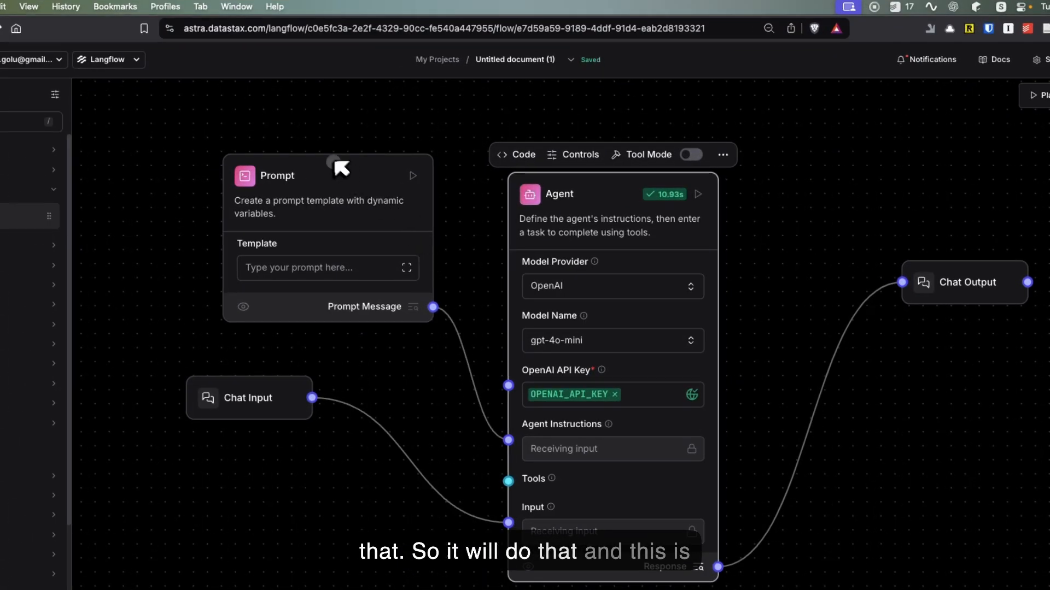
Step: View the control settings of the Prompt component and of the Chat Input component, closing each one
click(328, 165)
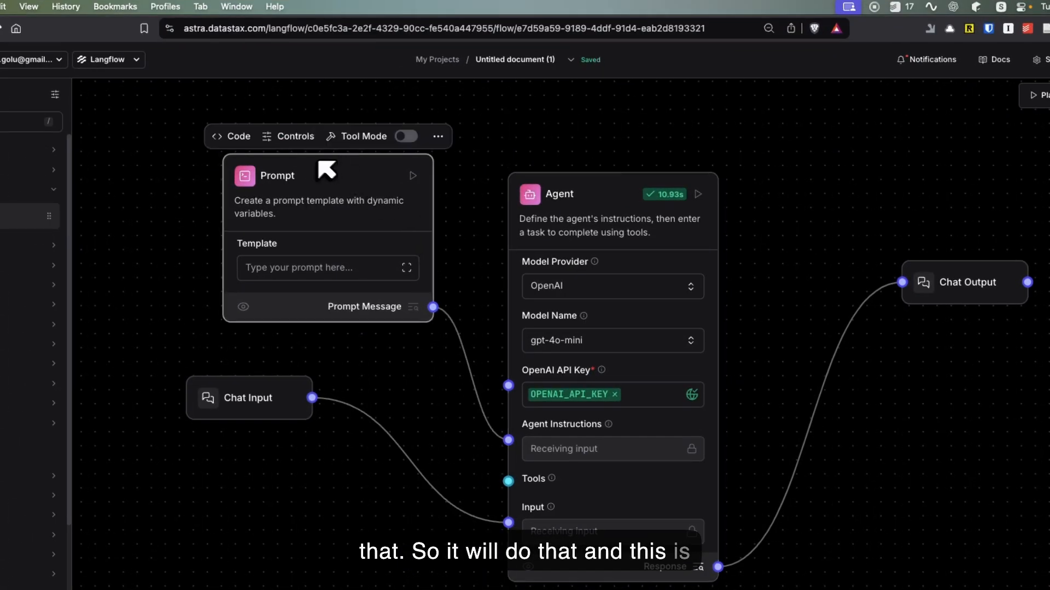
click(295, 136)
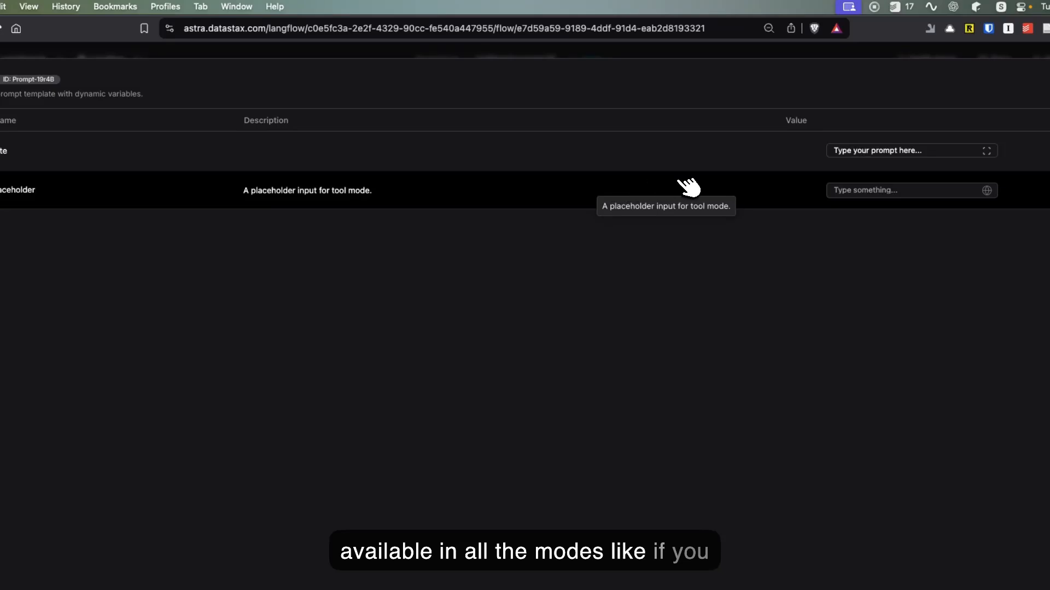
click(992, 89)
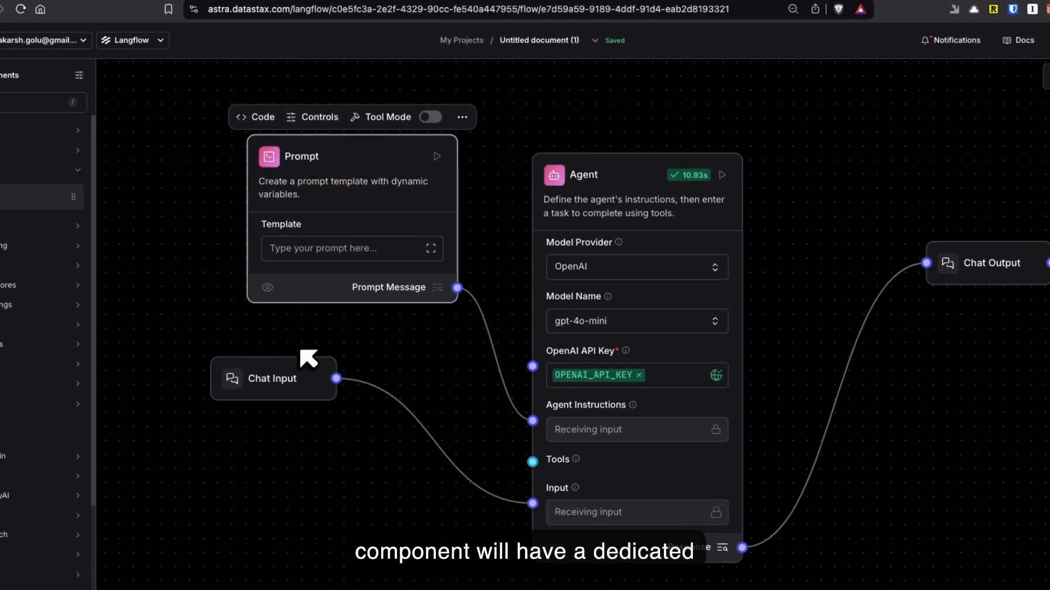
click(295, 368)
click(257, 343)
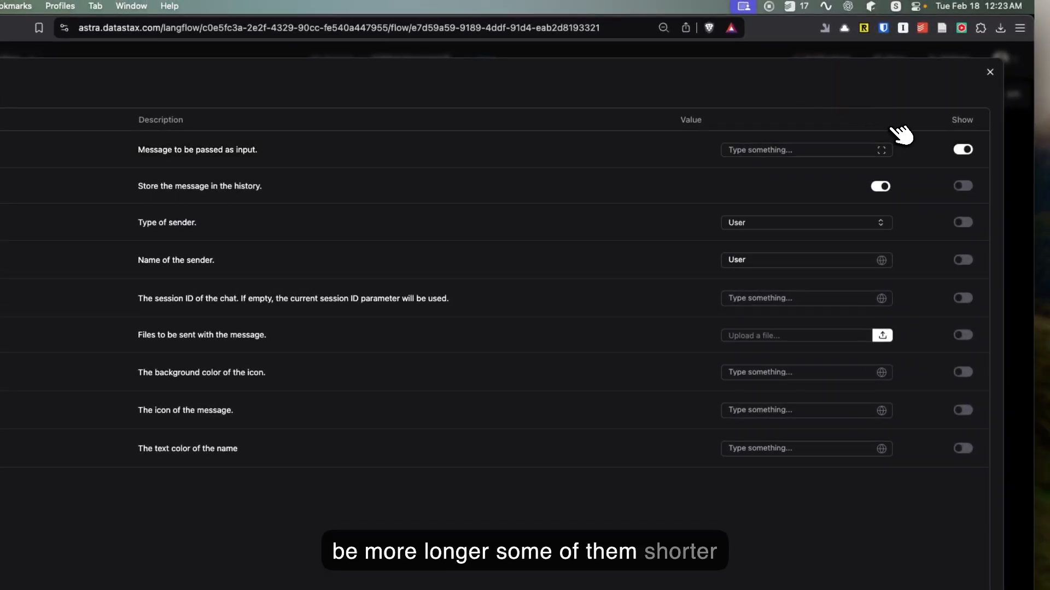
click(990, 73)
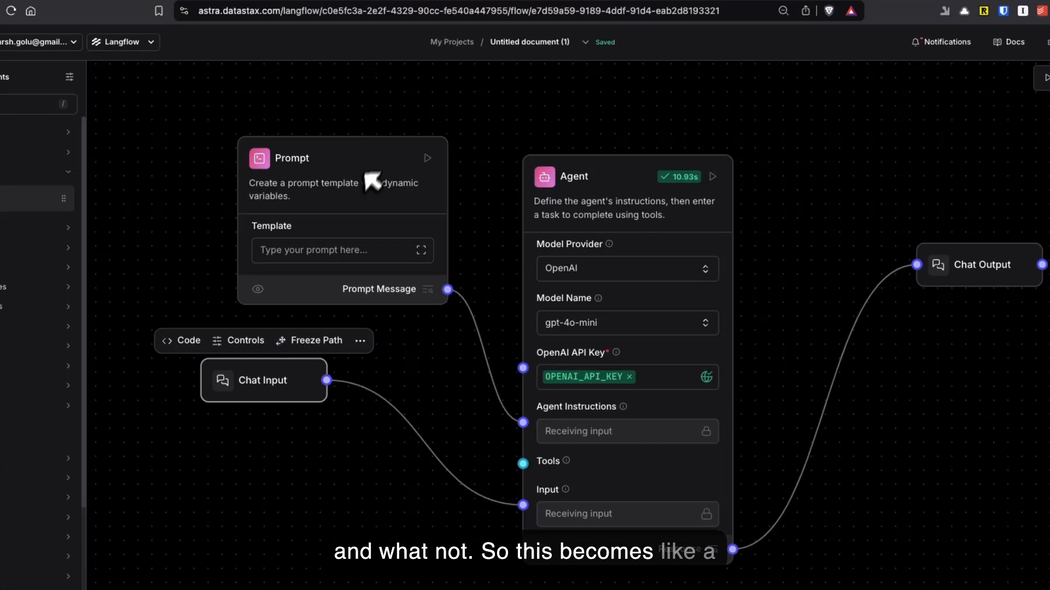
Step: Move the Prompt component up and away from the Agent, and the Chat Input component slightly down
click(218, 171)
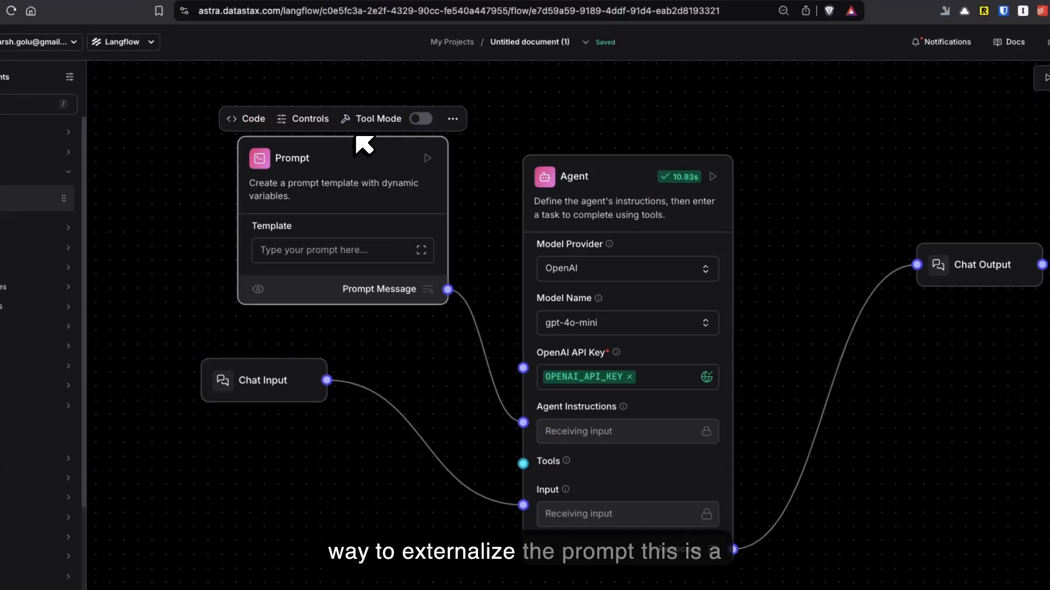
drag(361, 143, 286, 105)
drag(293, 365, 288, 384)
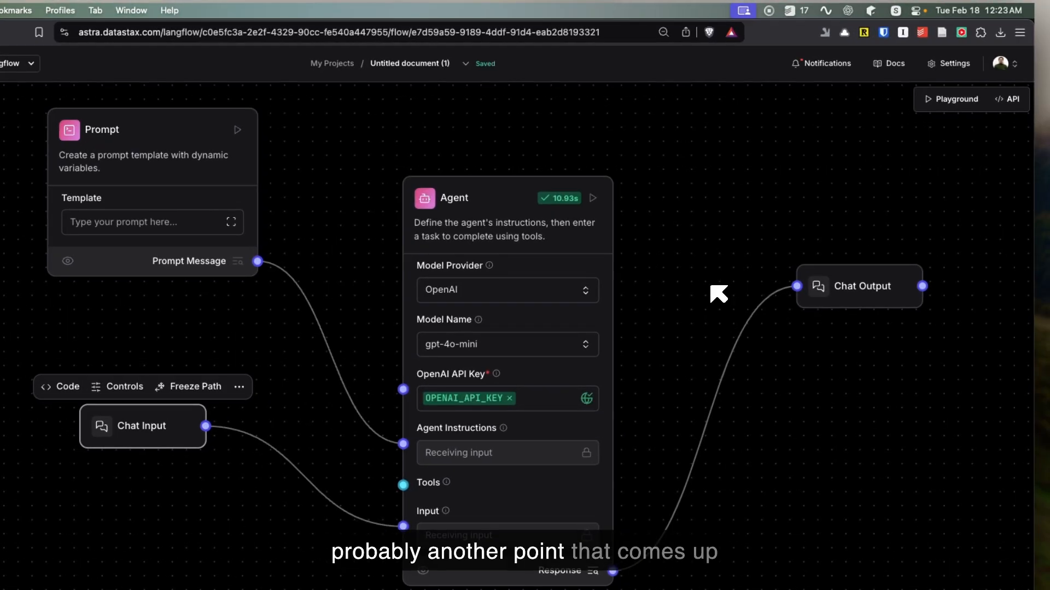
scroll(711, 286, up, 1)
scroll(710, 285, down, 1)
drag(711, 286, 725, 301)
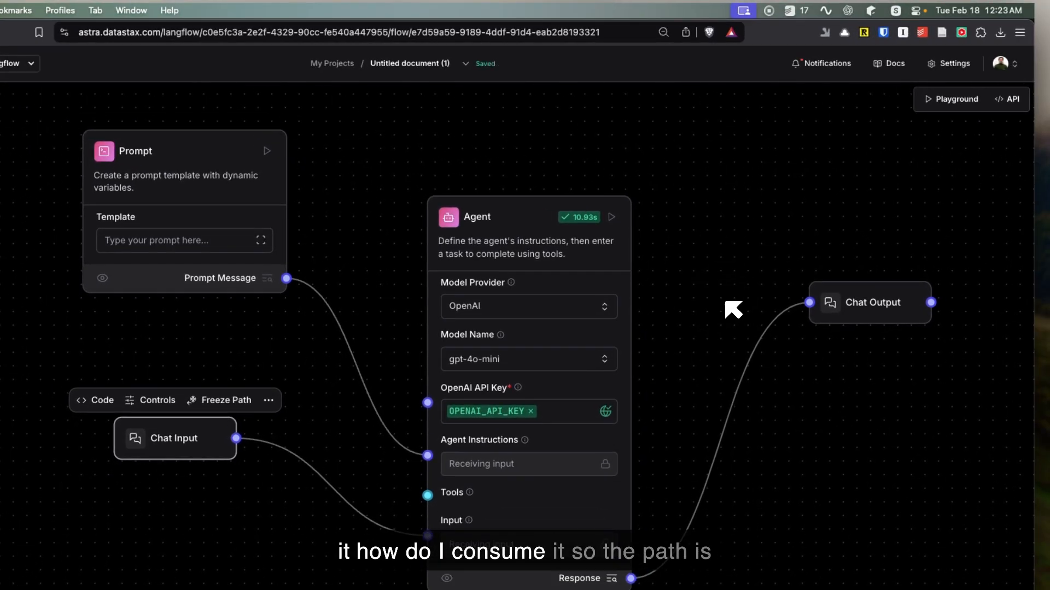
Step: Open the flow's API access dialog and read through the Python API integration code
click(1018, 101)
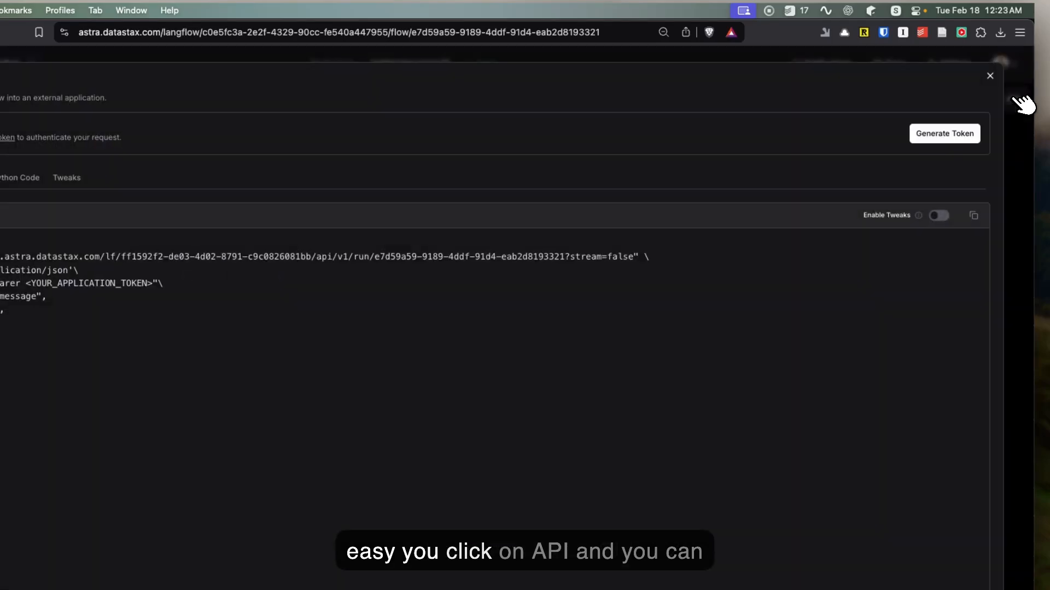
click(123, 149)
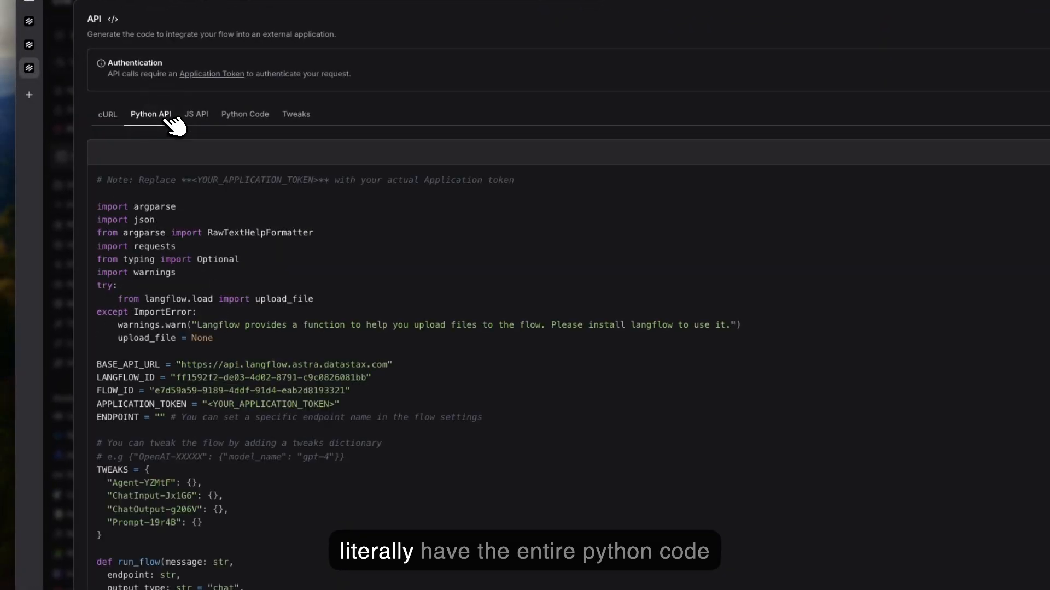
drag(138, 202, 453, 493)
scroll(454, 494, down, 10)
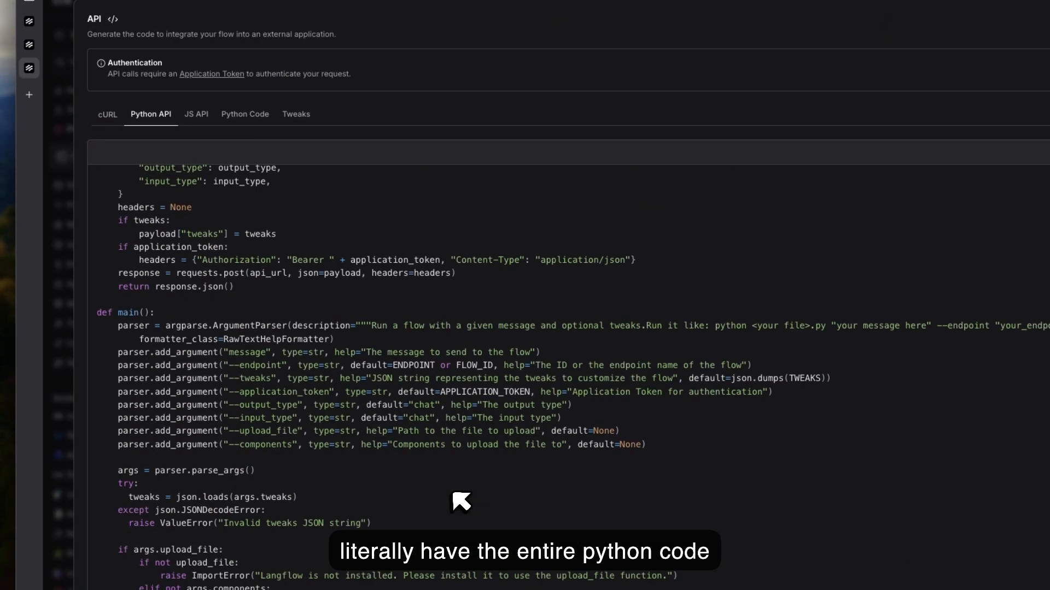
scroll(454, 493, up, 10)
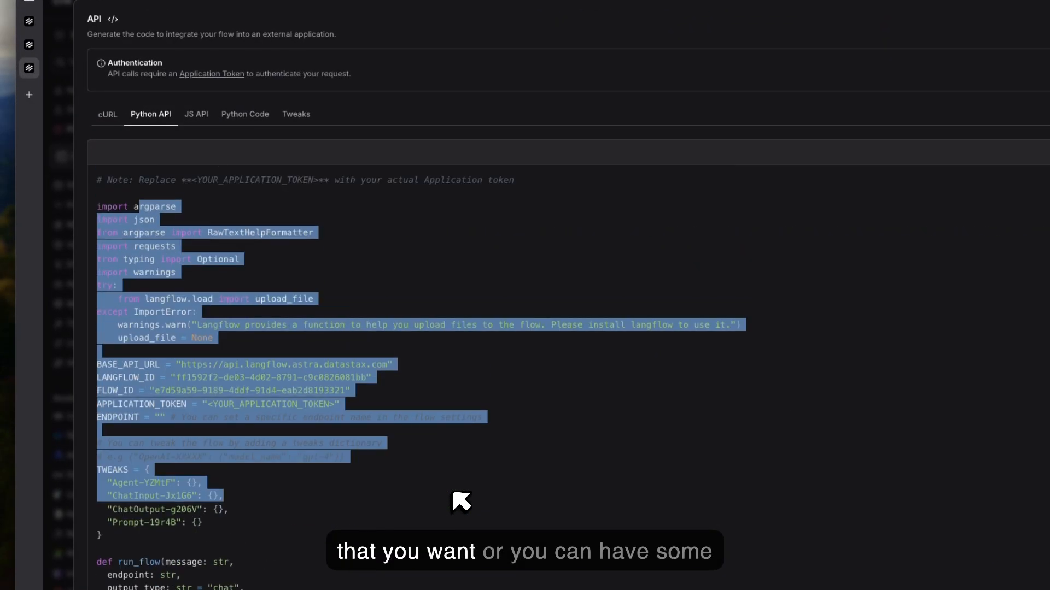
Step: View the flow's cURL request and look at the Agent's fields among the API tweaks
click(98, 116)
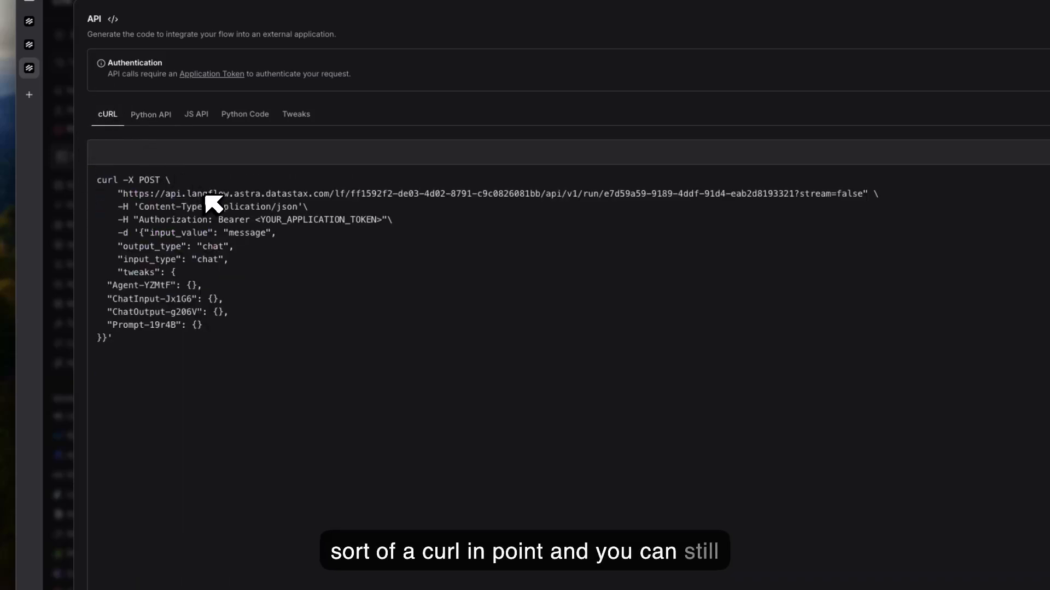
click(296, 114)
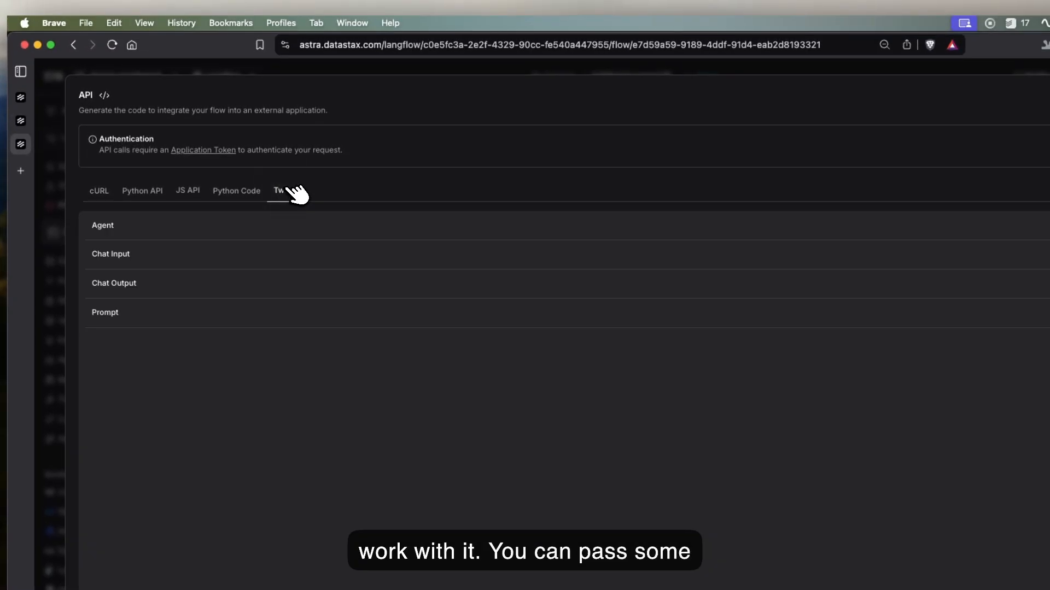
click(255, 227)
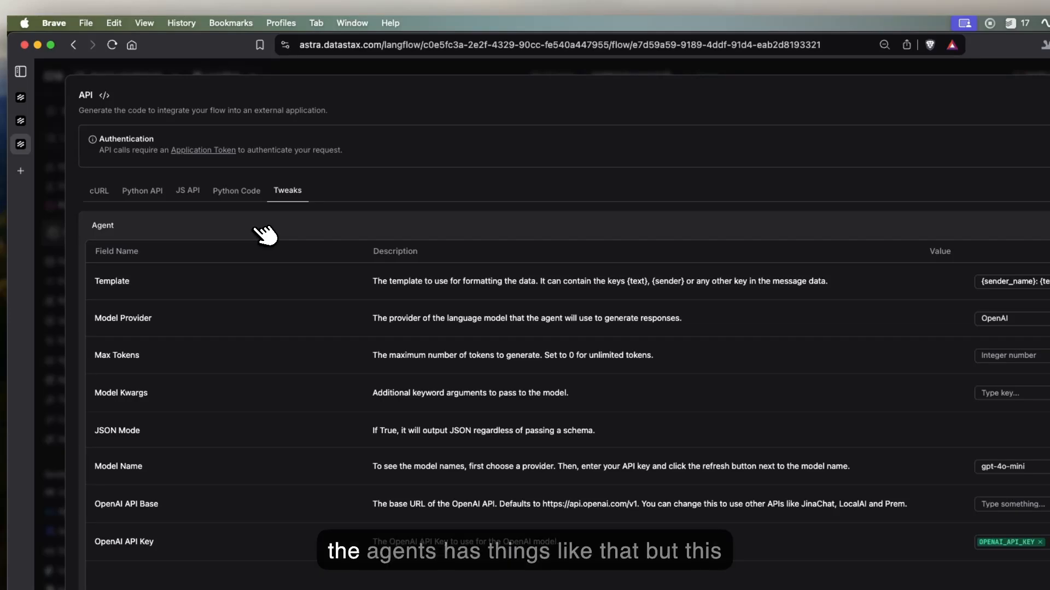
click(264, 234)
Step: Return to the cURL request, generate an application token for the API, and close the API dialog
click(110, 192)
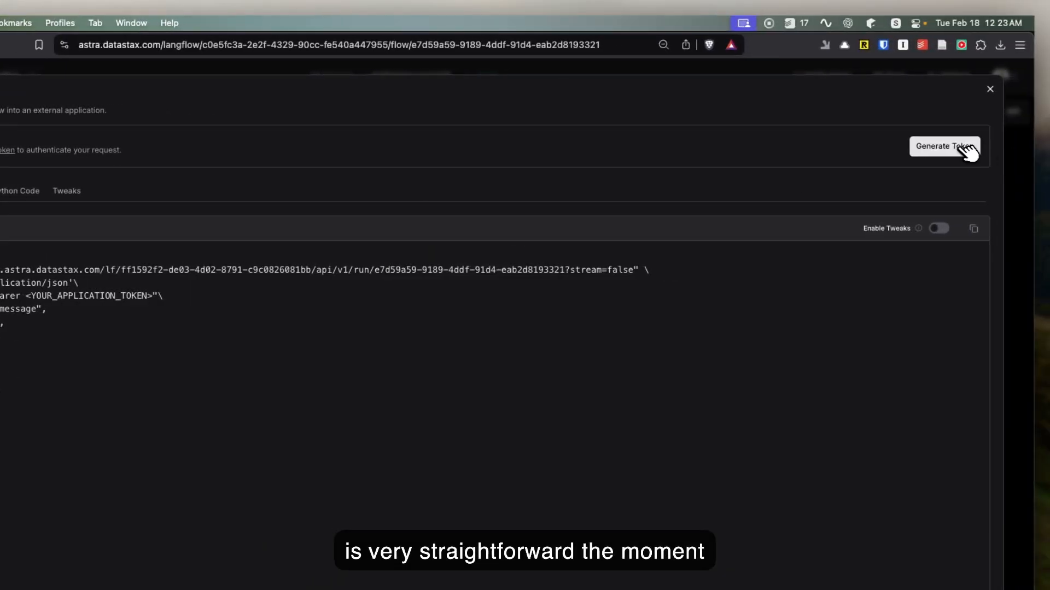
click(967, 149)
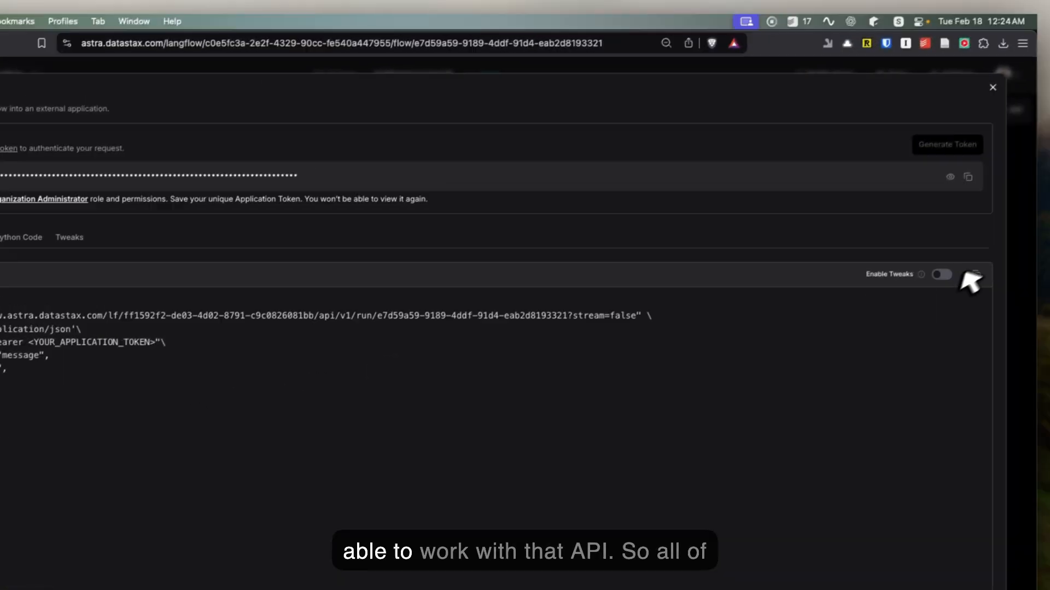
click(991, 95)
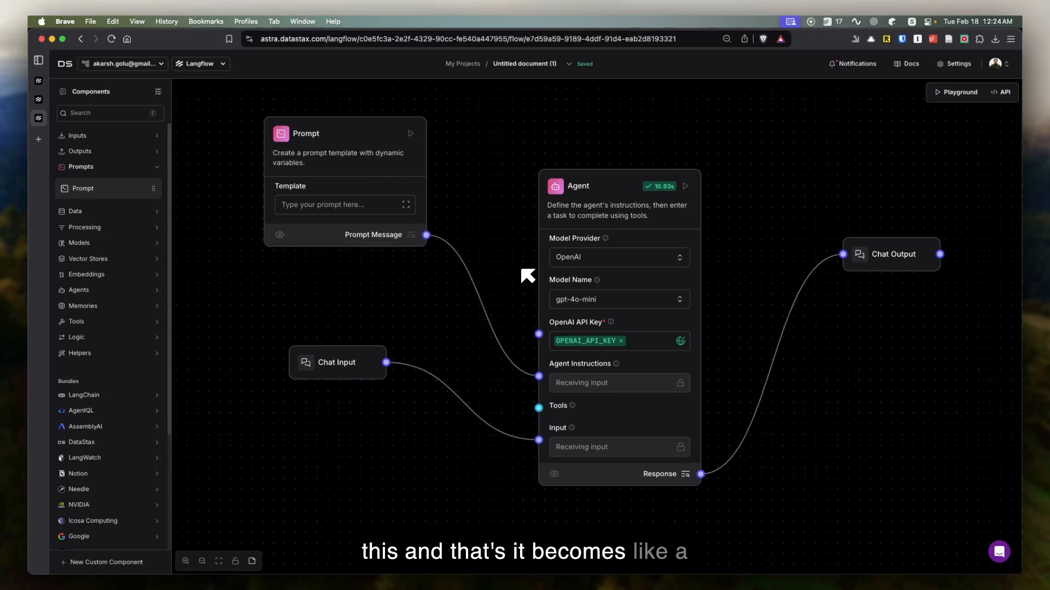
Step: Add an API Request component from the Data category and place it beside Chat Input, on the side away from the Agent
scroll(309, 327, down, 2)
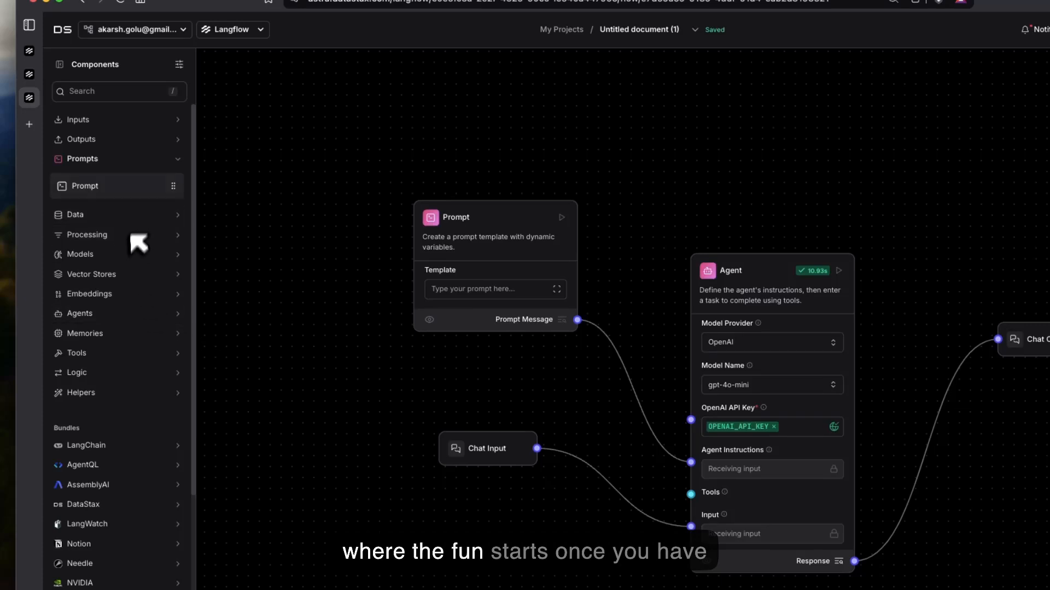
click(164, 160)
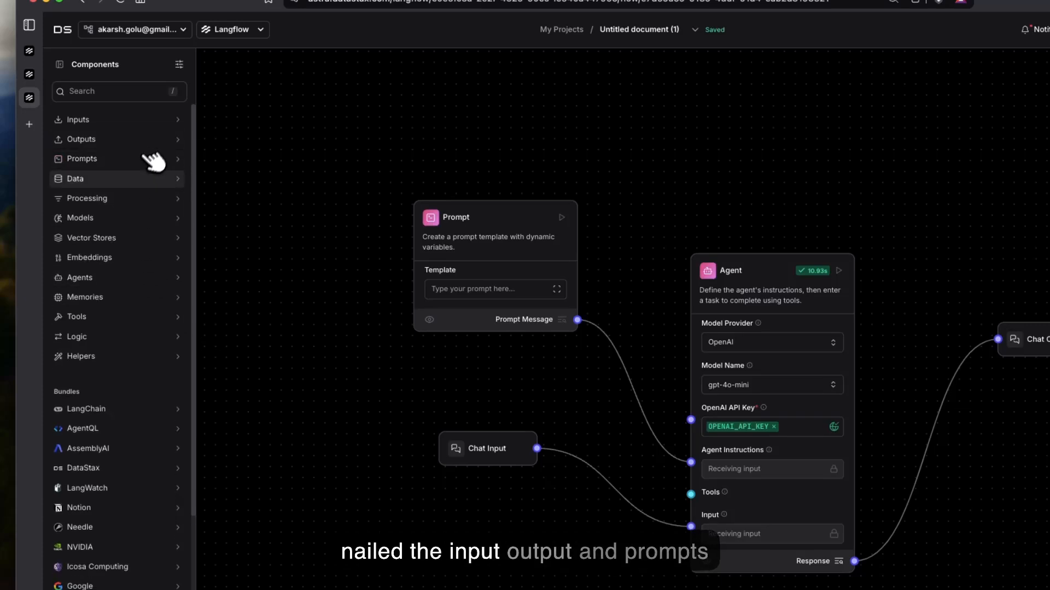
click(150, 179)
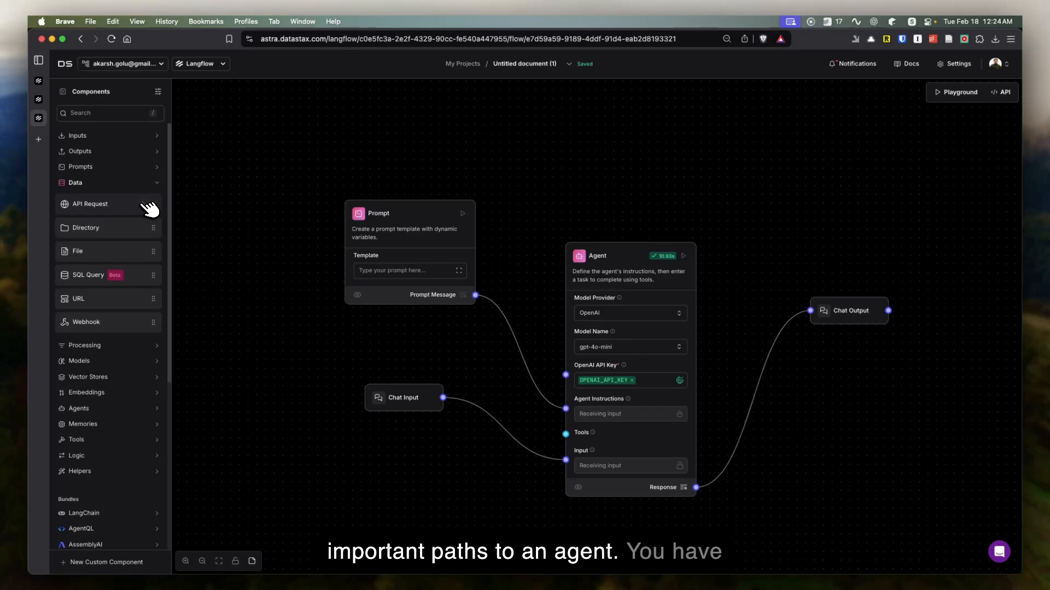
click(147, 208)
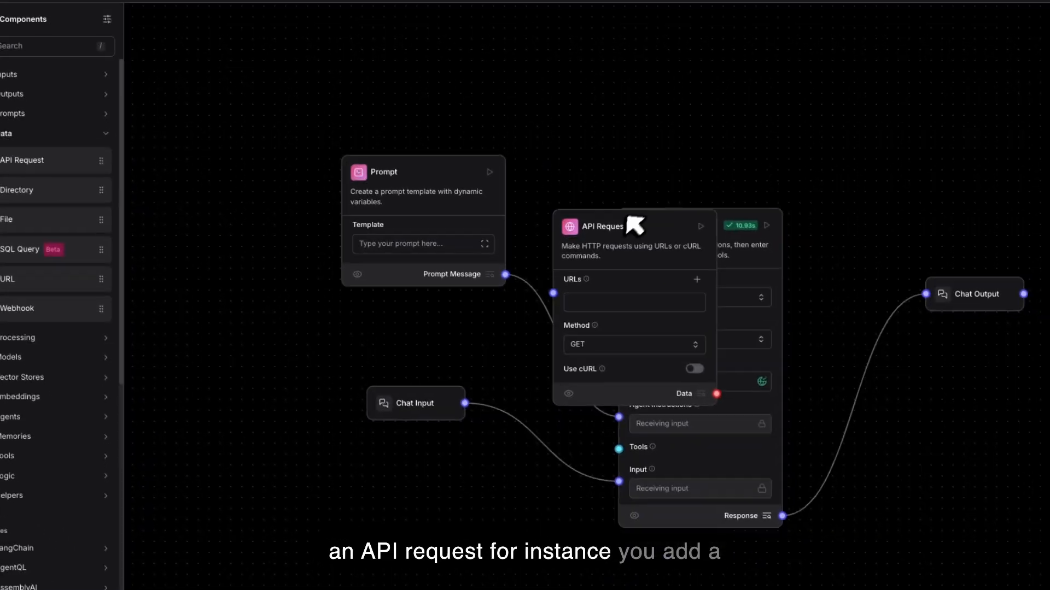
drag(627, 216, 233, 338)
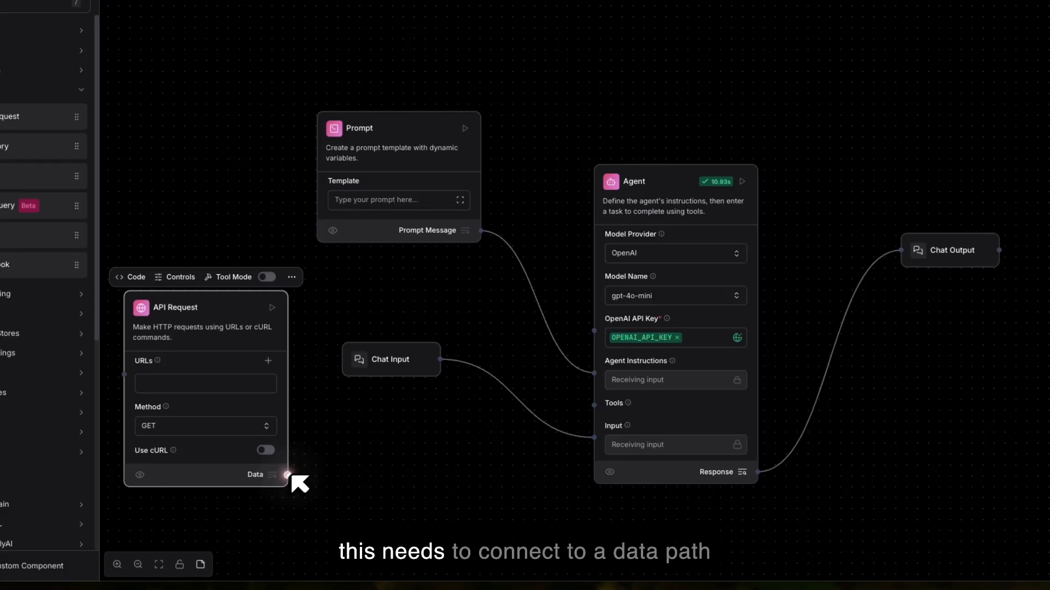
Step: Try connecting the API Request's Data output to the Agent and to an added Text Output component, and delete the Text Output
drag(312, 489, 654, 345)
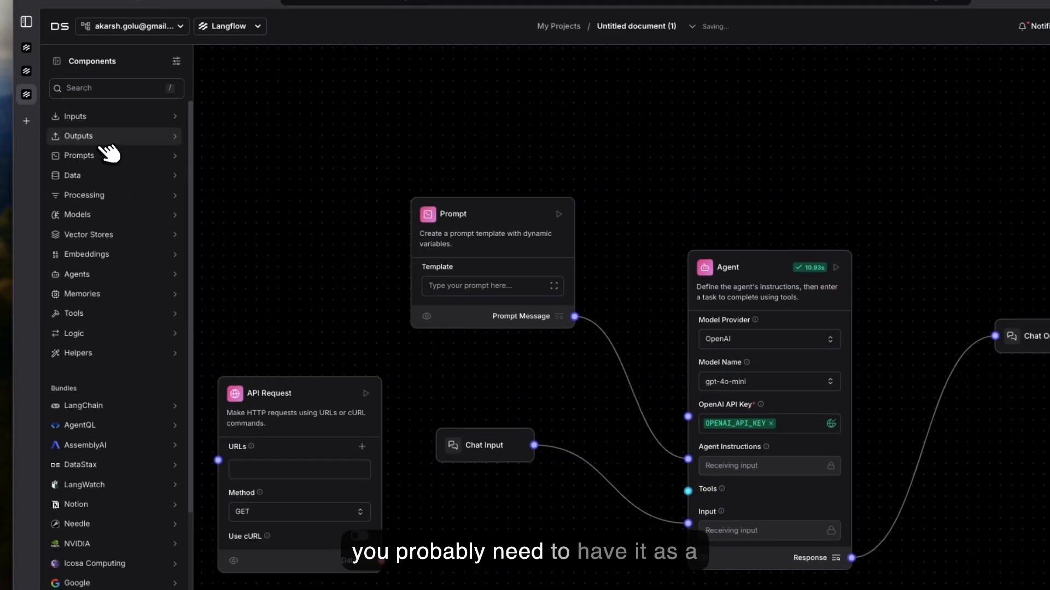
click(107, 137)
click(167, 194)
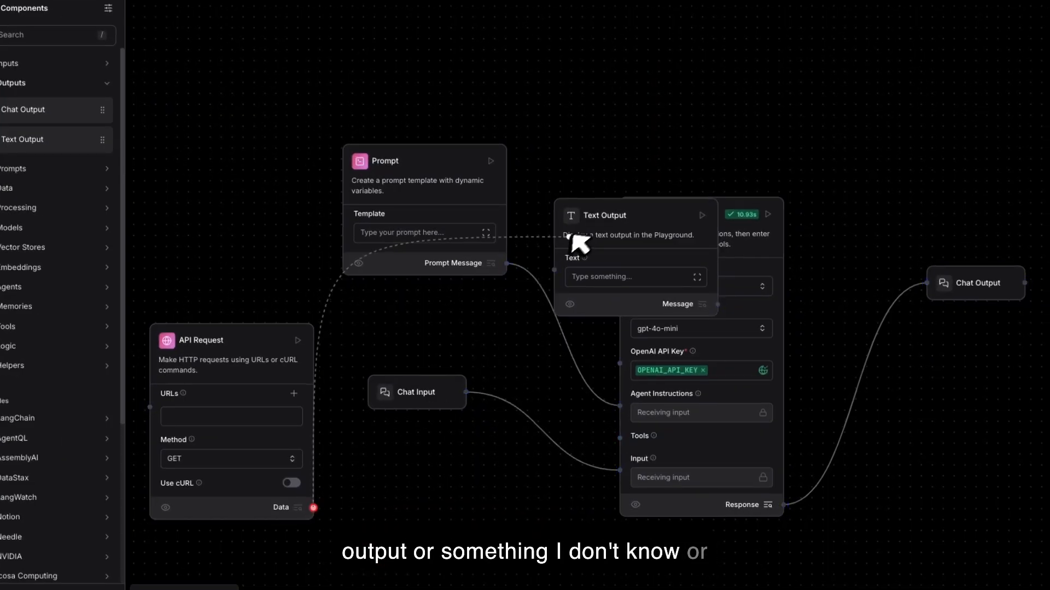
click(581, 215)
key(BackSpace)
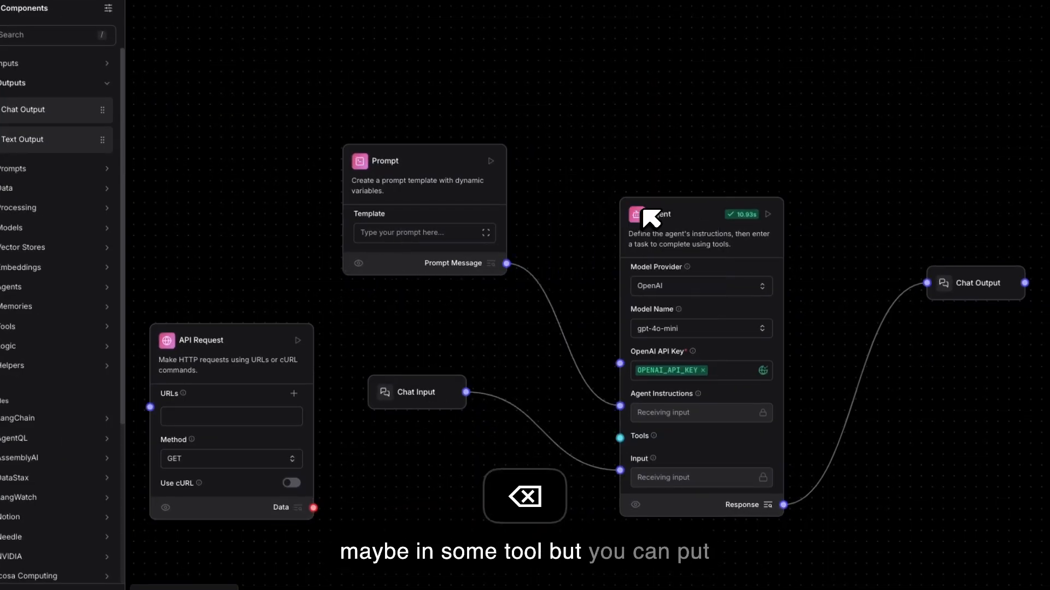
Step: Examine the API Request component's URL field, HTTP method options and control settings, and delete the component
click(234, 415)
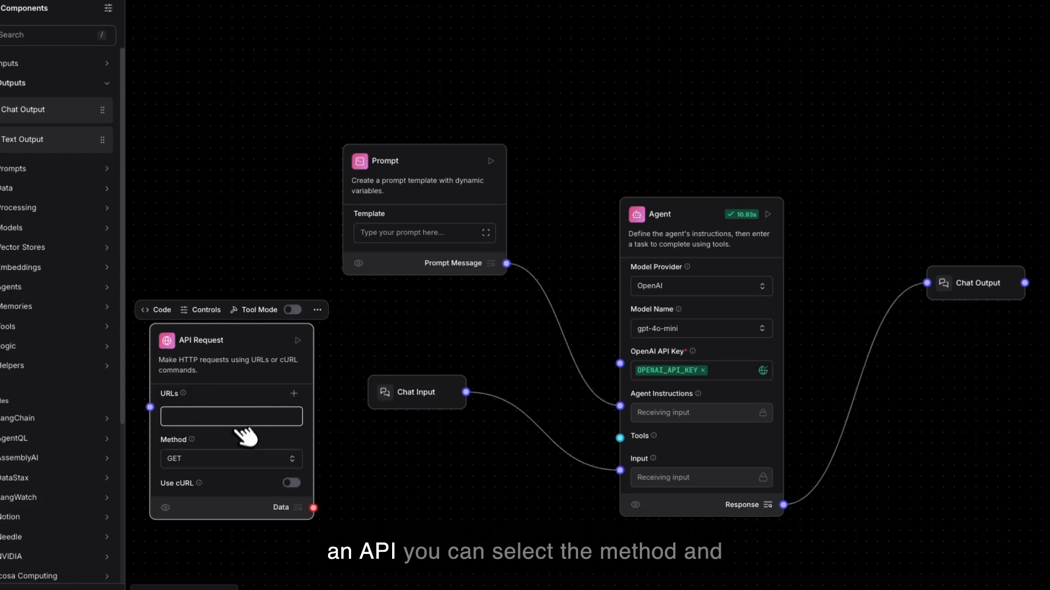
click(241, 458)
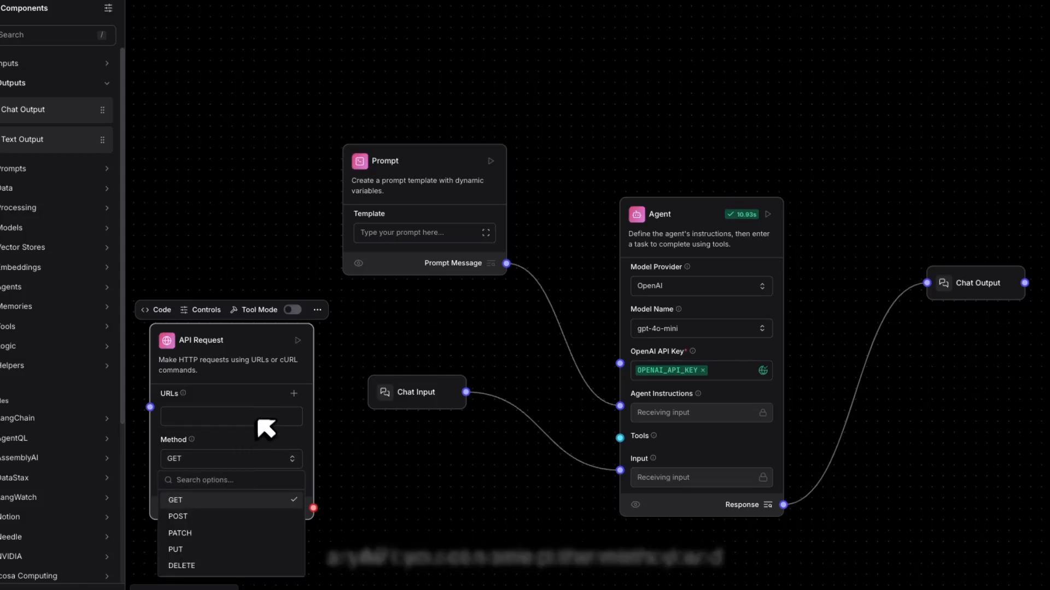
click(250, 397)
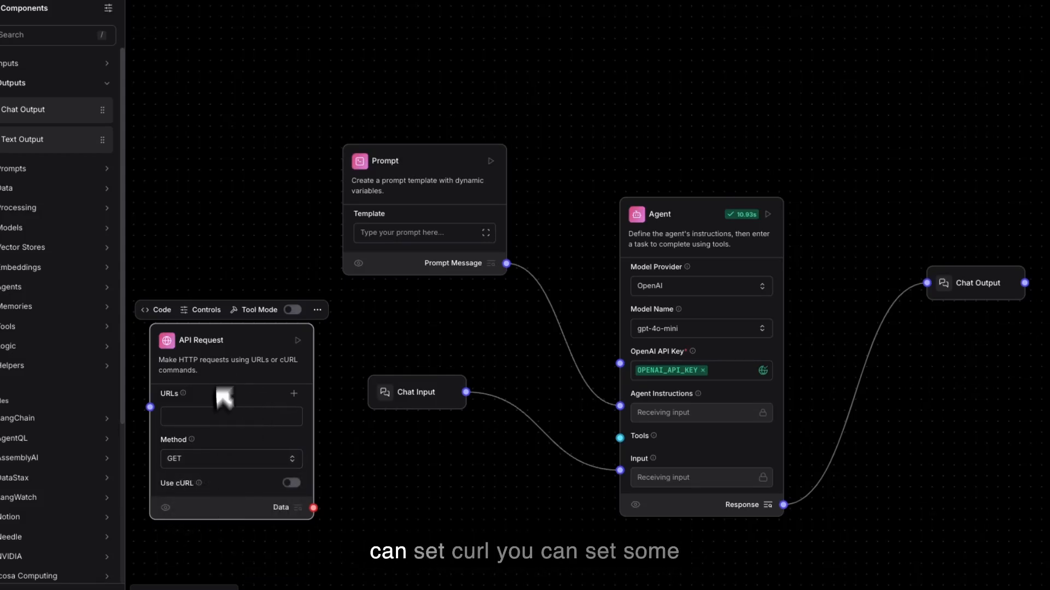
click(209, 309)
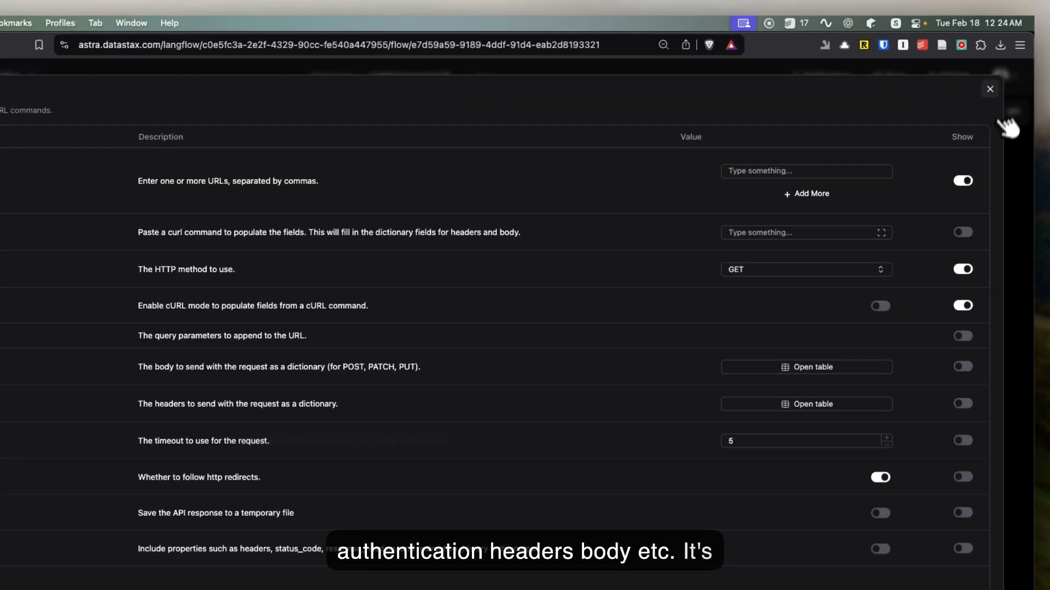
click(1032, 61)
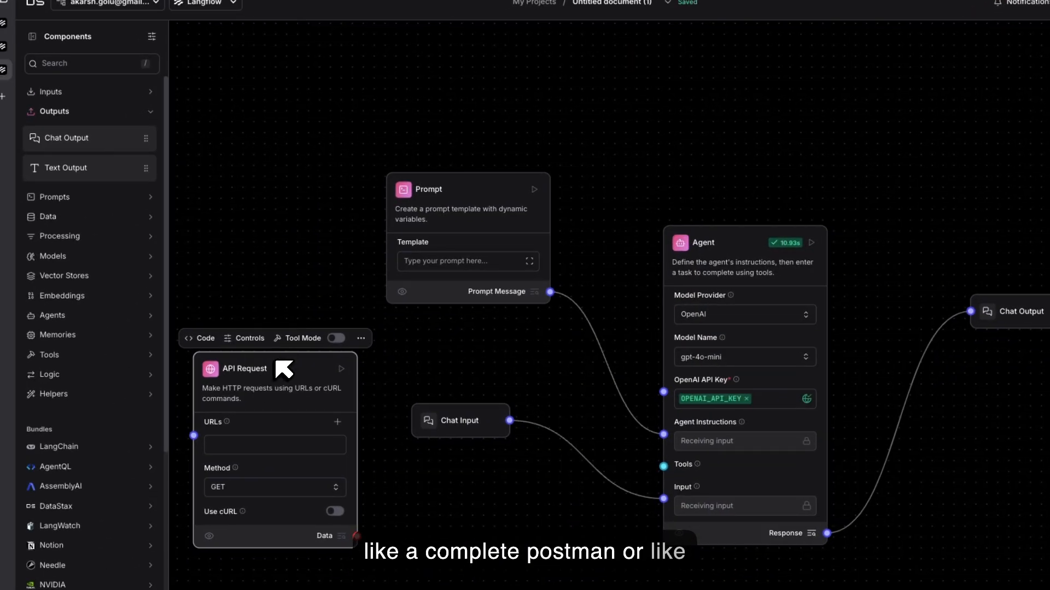
key(BackSpace)
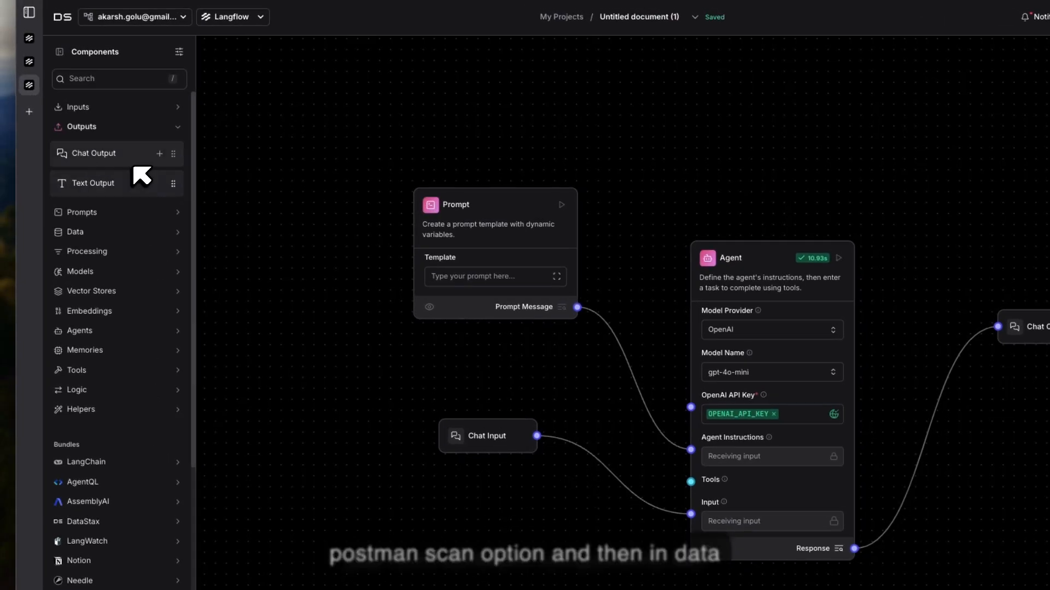
Step: Look through the components offered in the Data and Processing categories
click(138, 230)
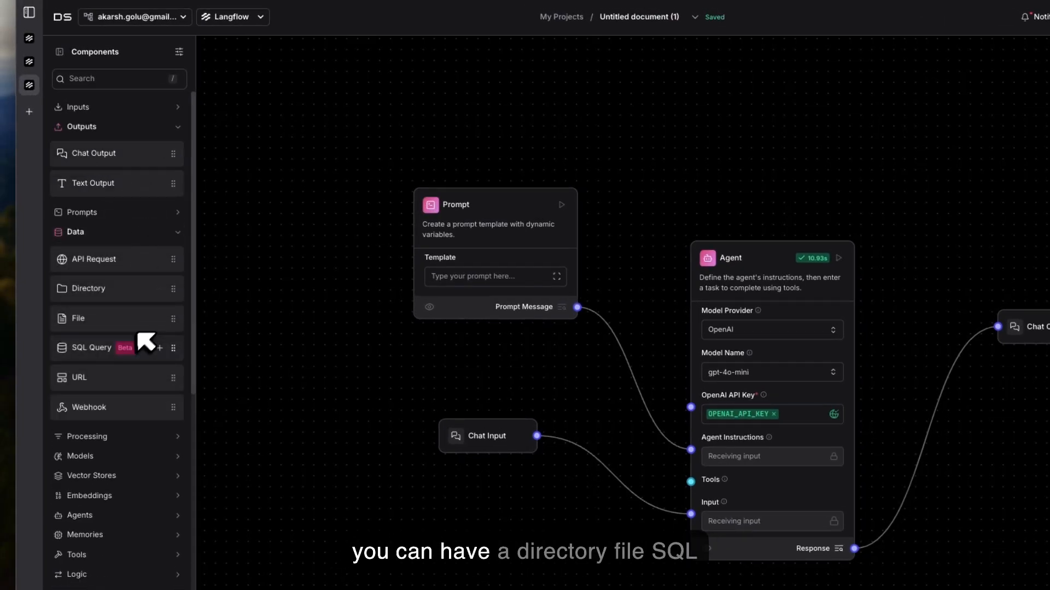
scroll(134, 393, down, 3)
click(140, 350)
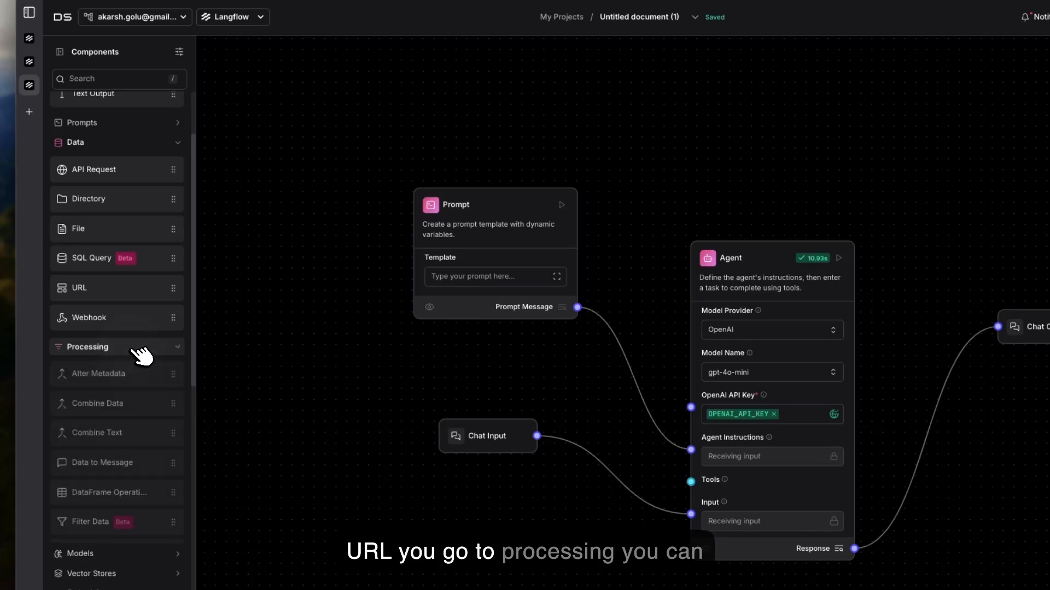
scroll(141, 355, down, 2)
scroll(142, 356, down, 4)
scroll(137, 353, up, 3)
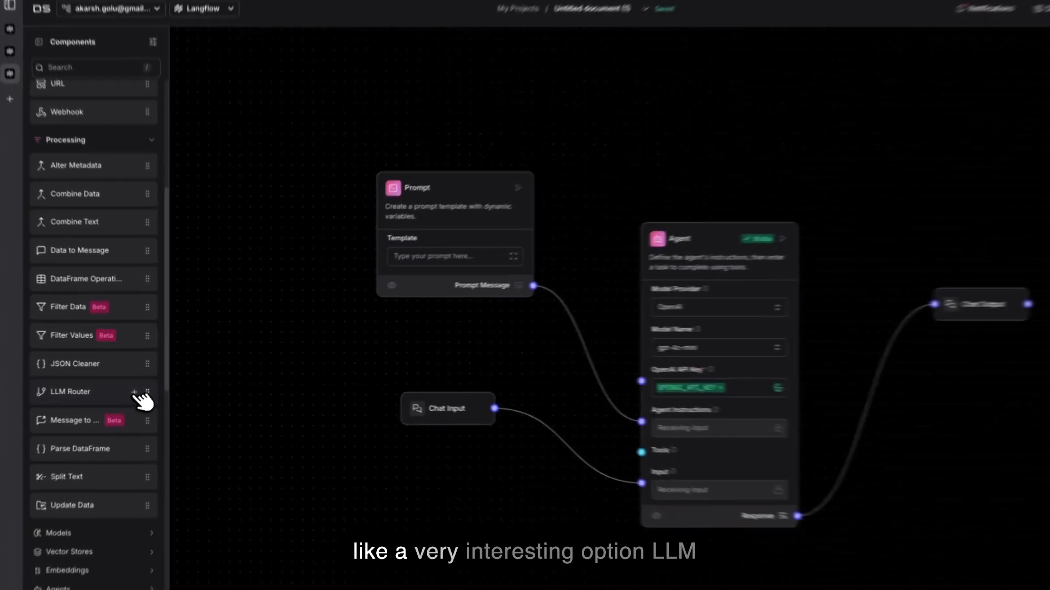
Step: Add an LLM Router component, place it in the free space above the flow, and move the Prompt component farther from the Agent
click(142, 384)
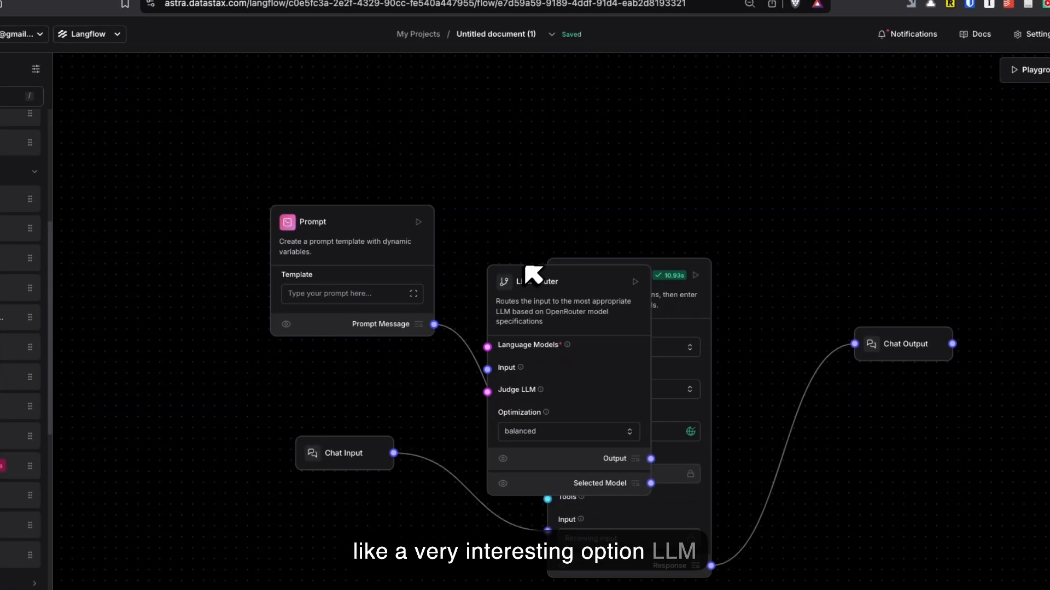
drag(527, 280, 559, 155)
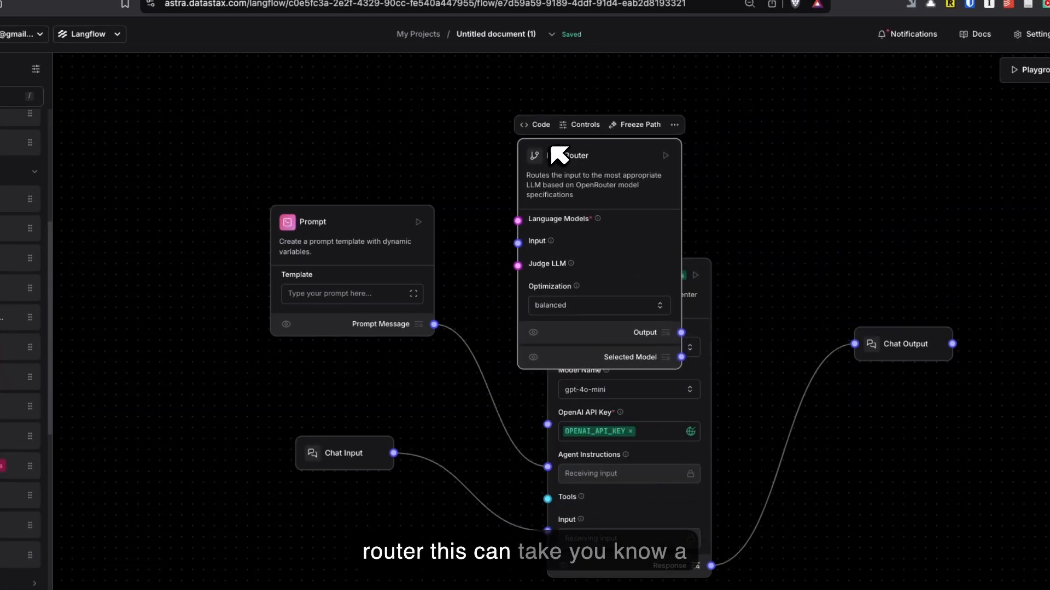
drag(504, 185, 580, 347)
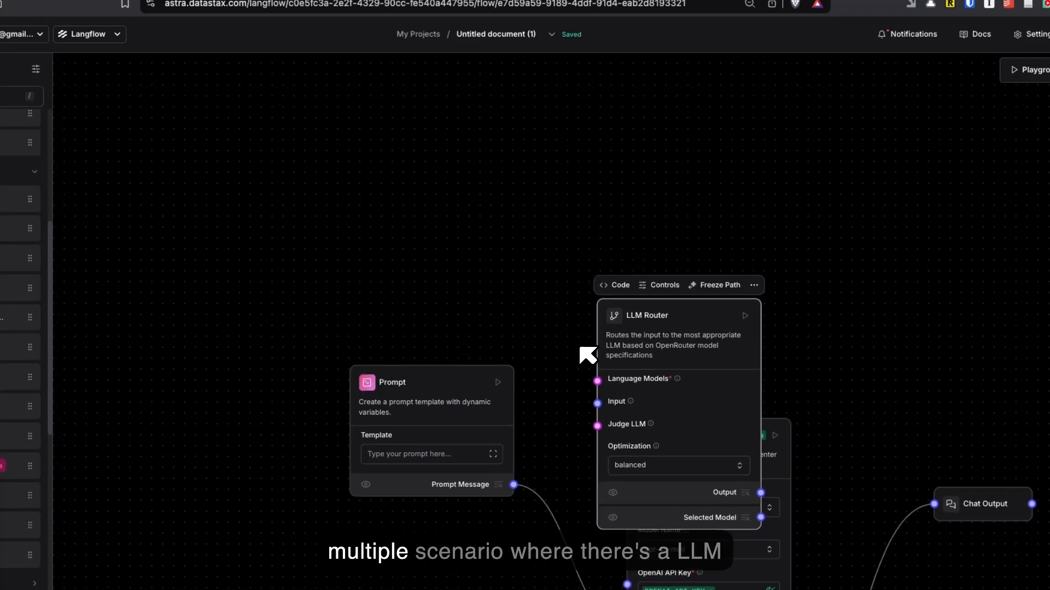
drag(480, 378, 313, 433)
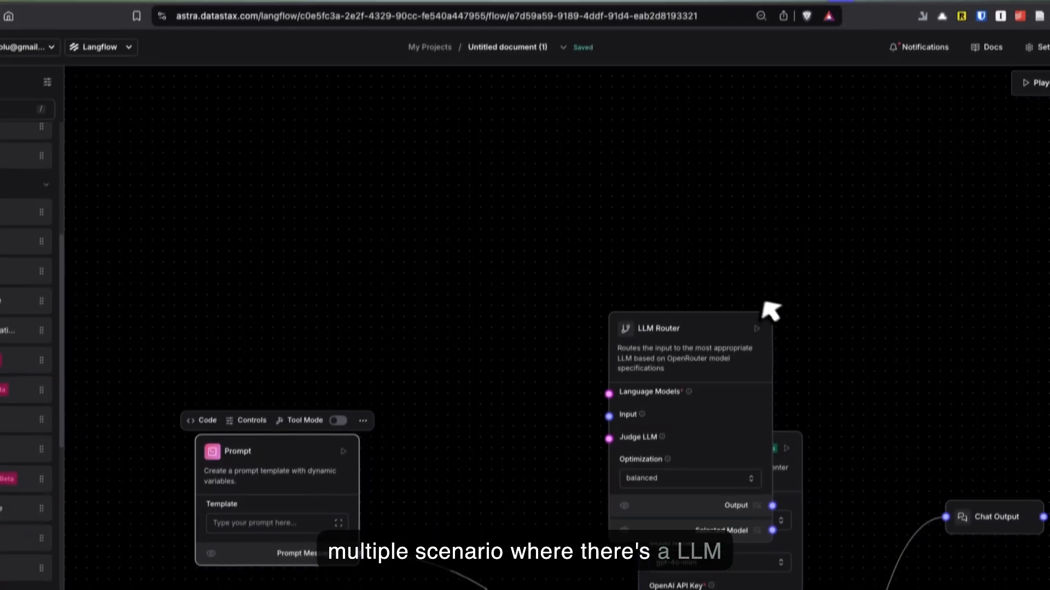
drag(718, 319, 526, 156)
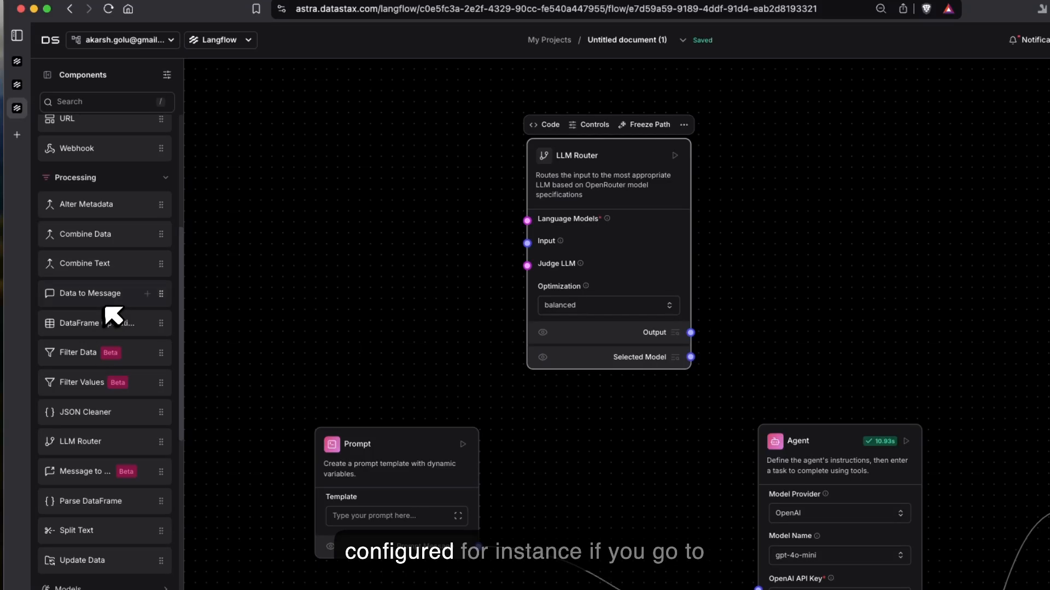
Step: Add an Amazon Bedrock component from the Models category and place it on the input side of the LLM Router
click(148, 183)
click(149, 197)
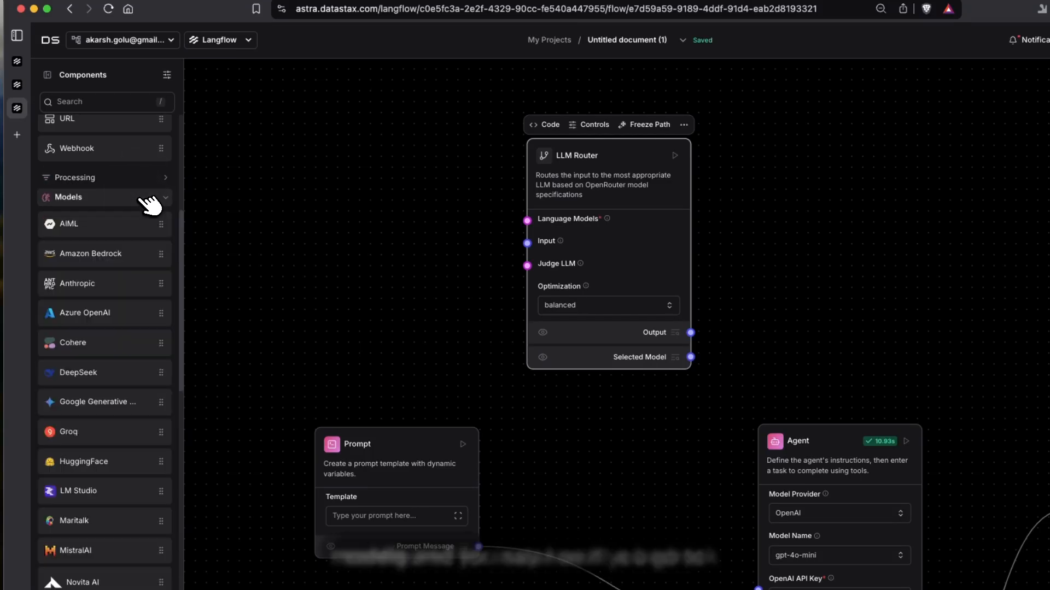
click(147, 254)
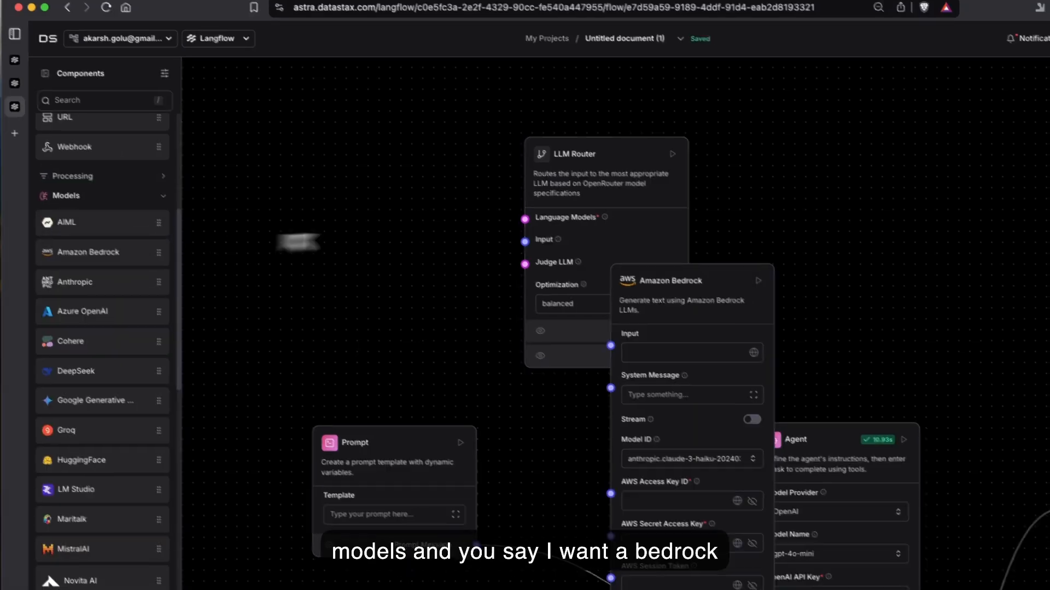
drag(644, 251, 205, 94)
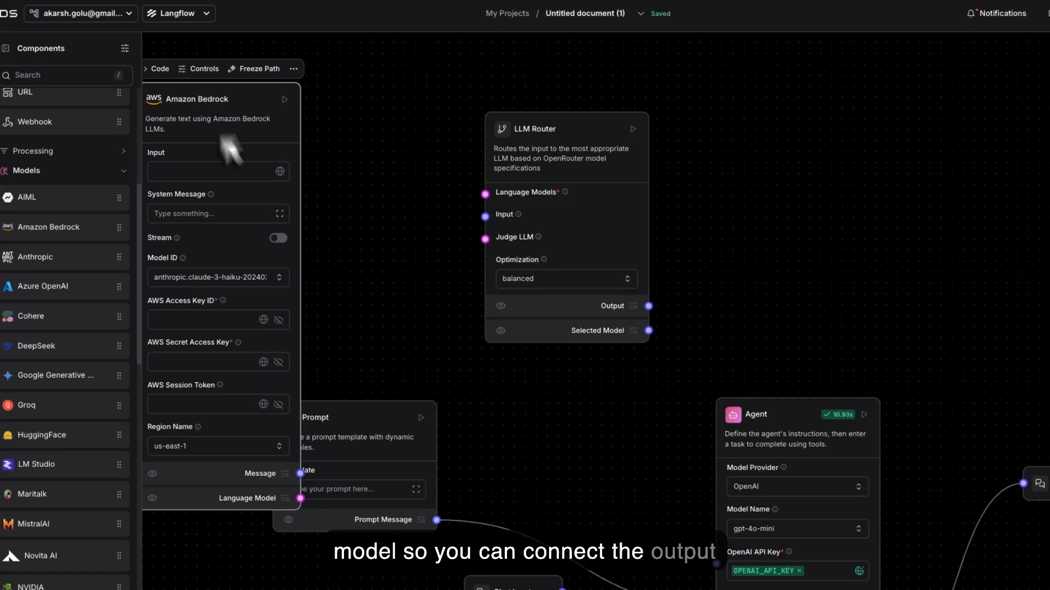
Step: Connect Amazon Bedrock's Language Model output to the LLM Router's Language Models input, and space the Prompt clear of the Bedrock component
drag(300, 498, 445, 228)
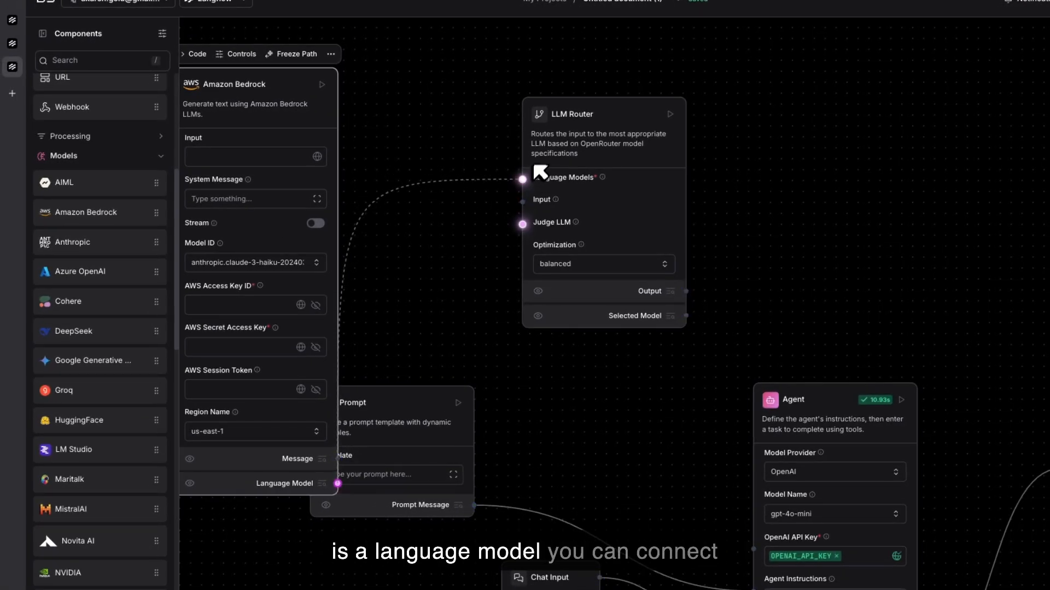
drag(406, 379, 558, 389)
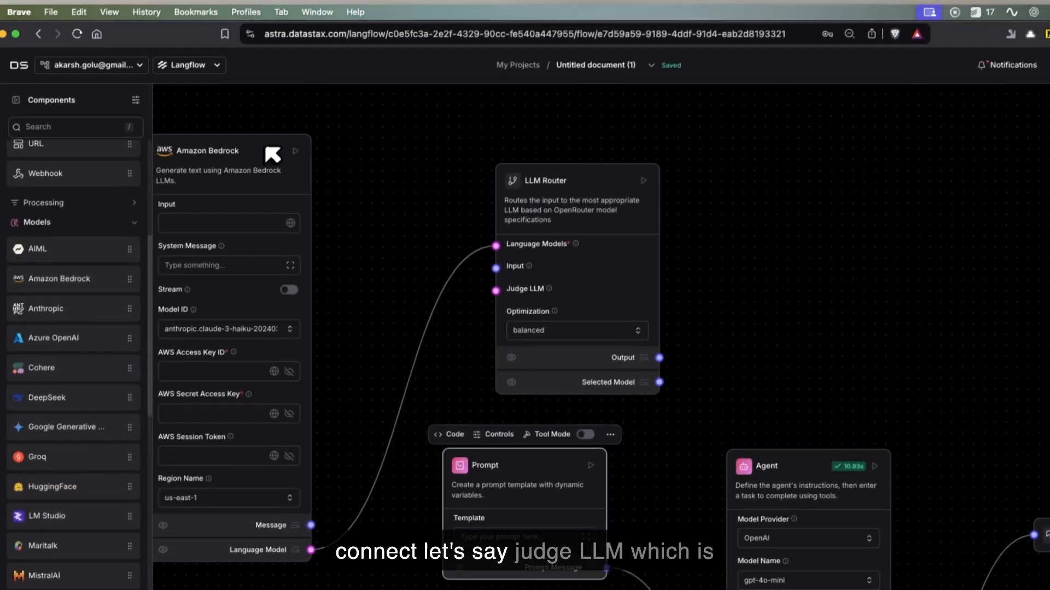
drag(300, 82, 351, 53)
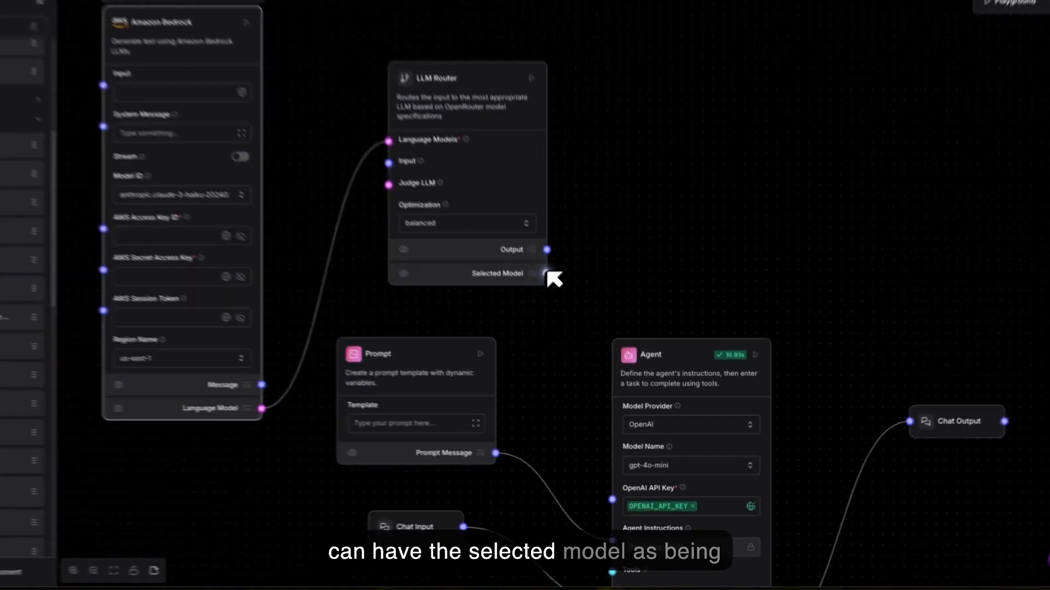
Step: Try connecting the LLM Router's Output to the Agent's OpenAI API Key input
drag(547, 273, 588, 417)
drag(614, 470, 611, 499)
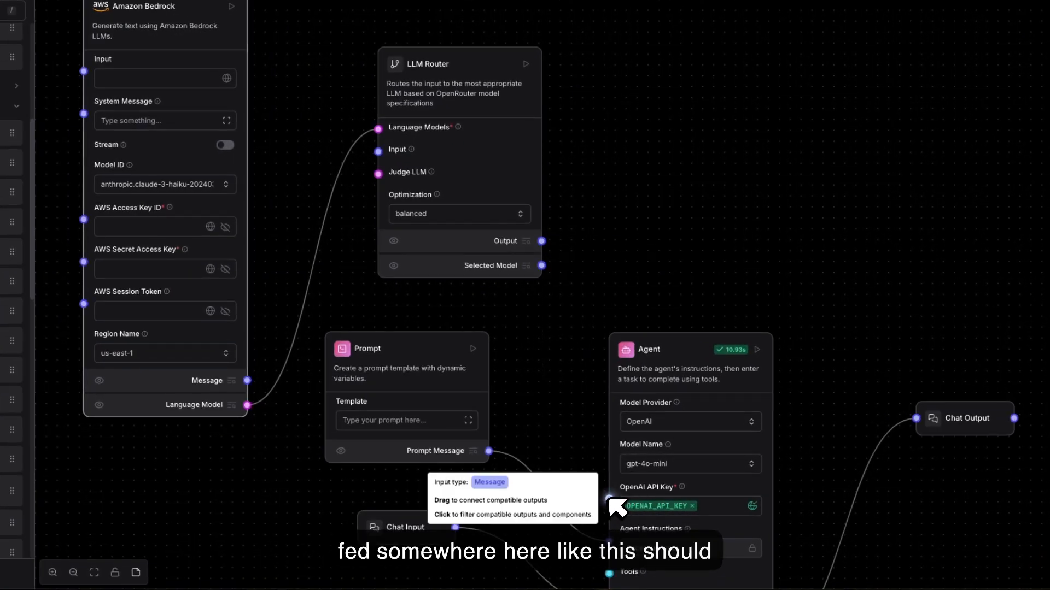
scroll(609, 498, down, 1)
scroll(609, 499, up, 1)
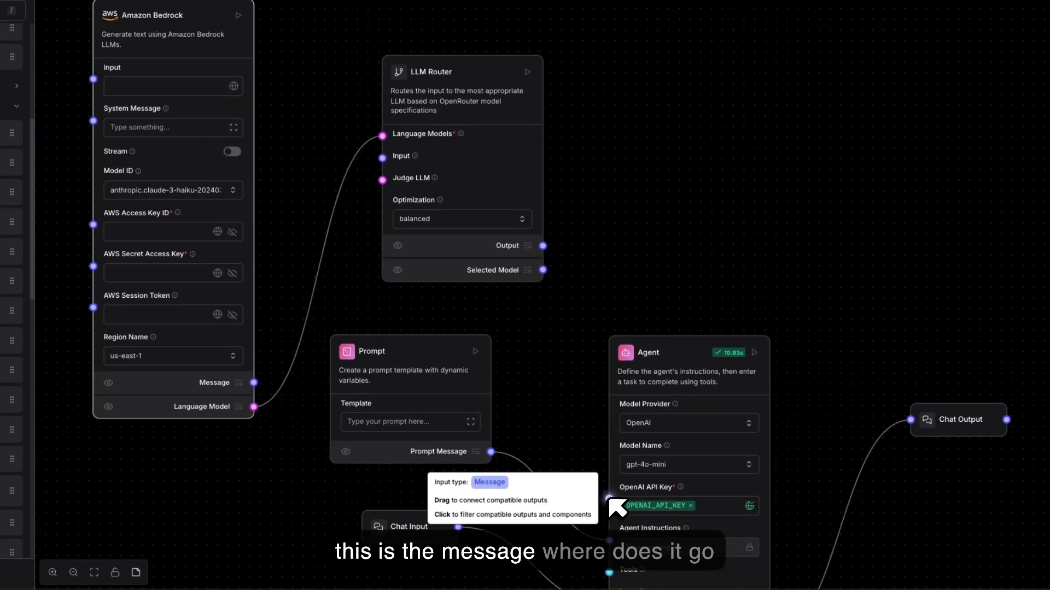
drag(544, 245, 610, 499)
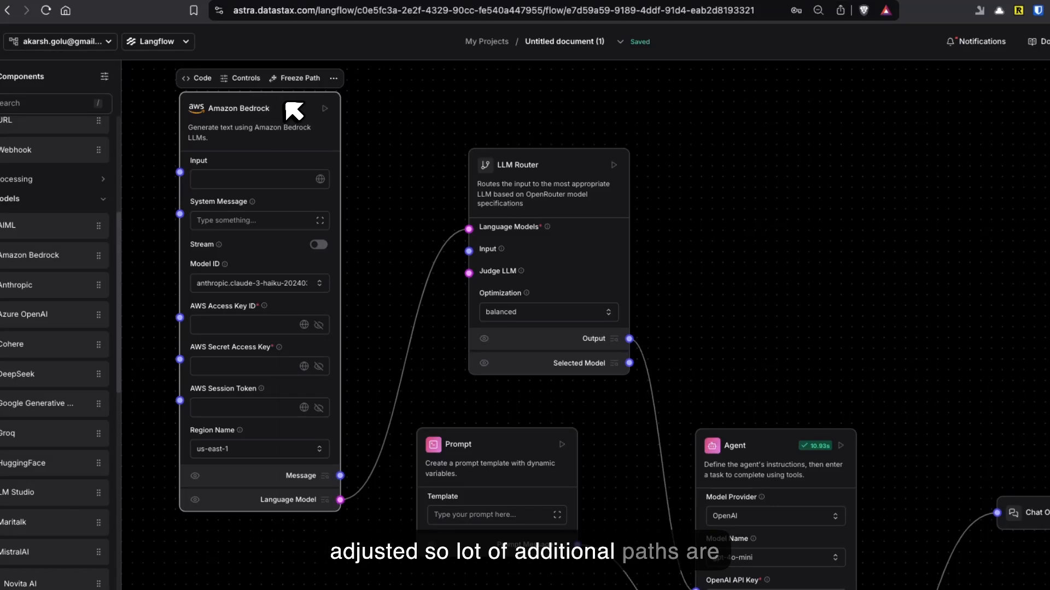
Step: Delete the Amazon Bedrock and LLM Router components from the flow
key(BackSpace)
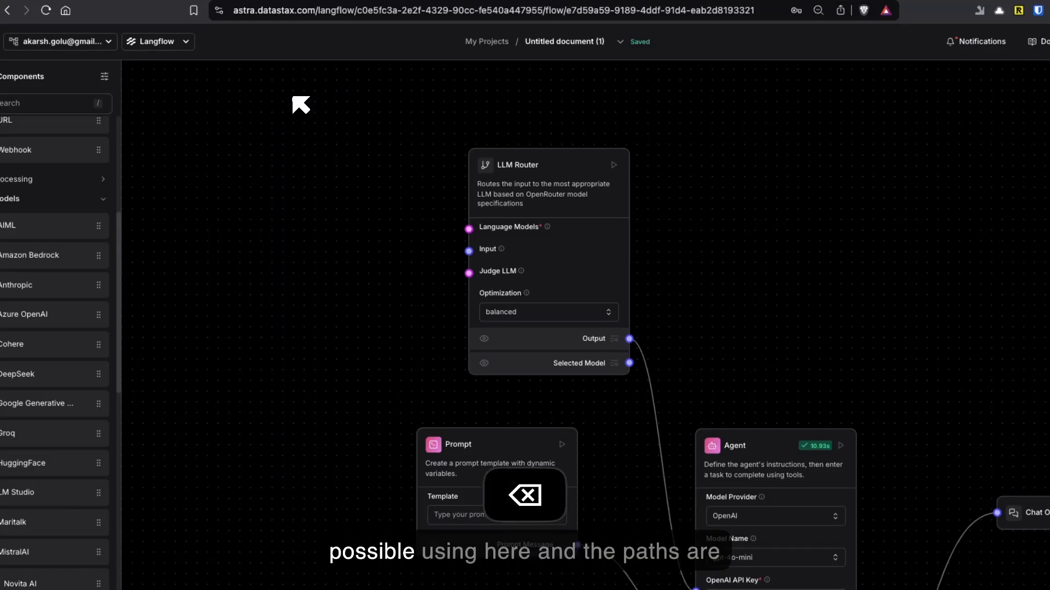
click(514, 155)
key(BackSpace)
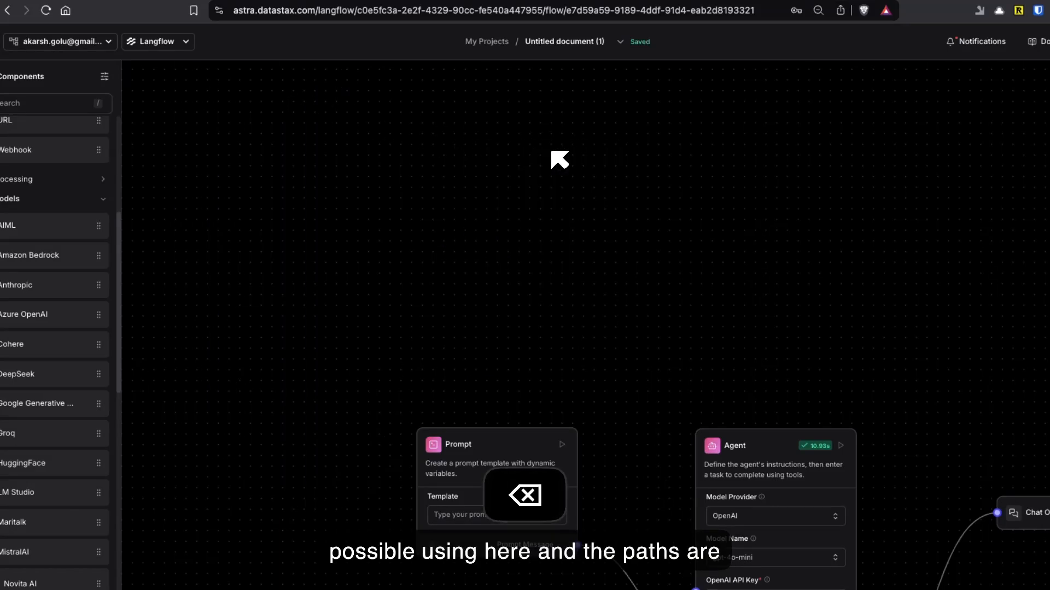
drag(678, 385, 565, 201)
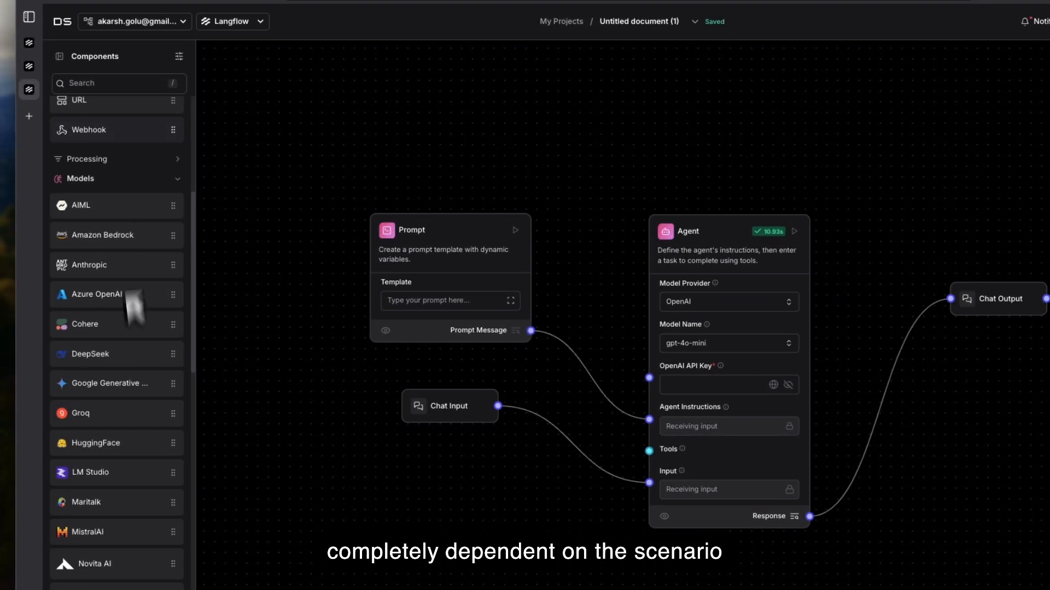
Step: Collapse the Models, Data and Outputs component categories
click(159, 180)
scroll(159, 186, up, 4)
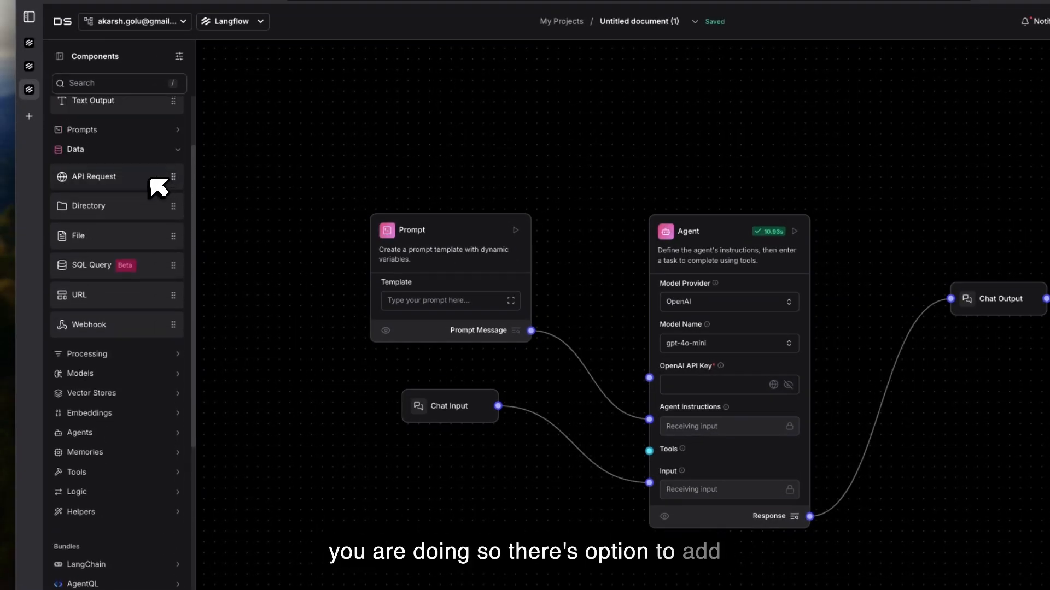
click(153, 159)
scroll(148, 164, up, 3)
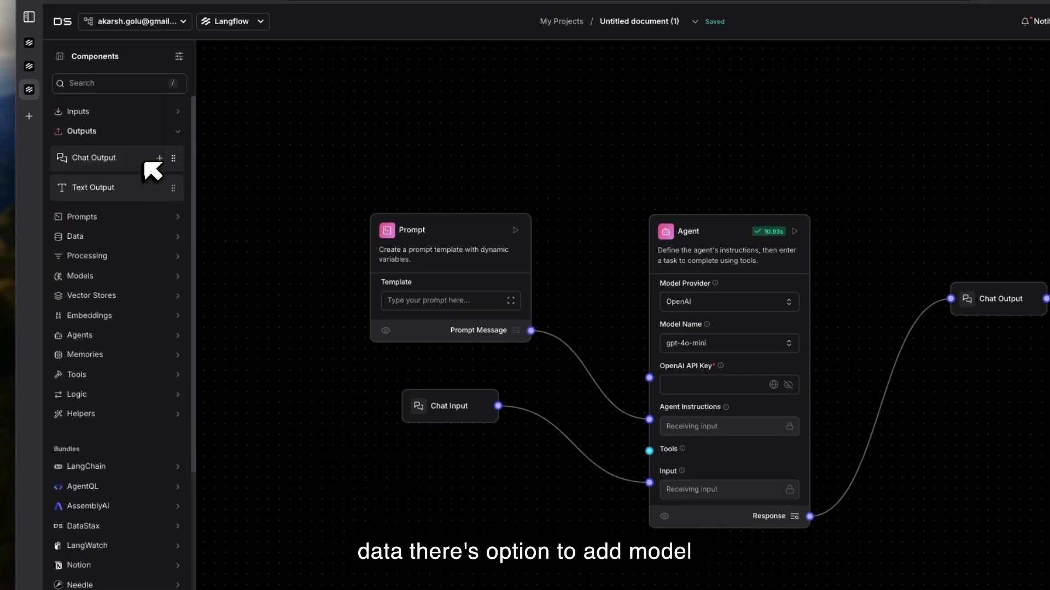
click(149, 132)
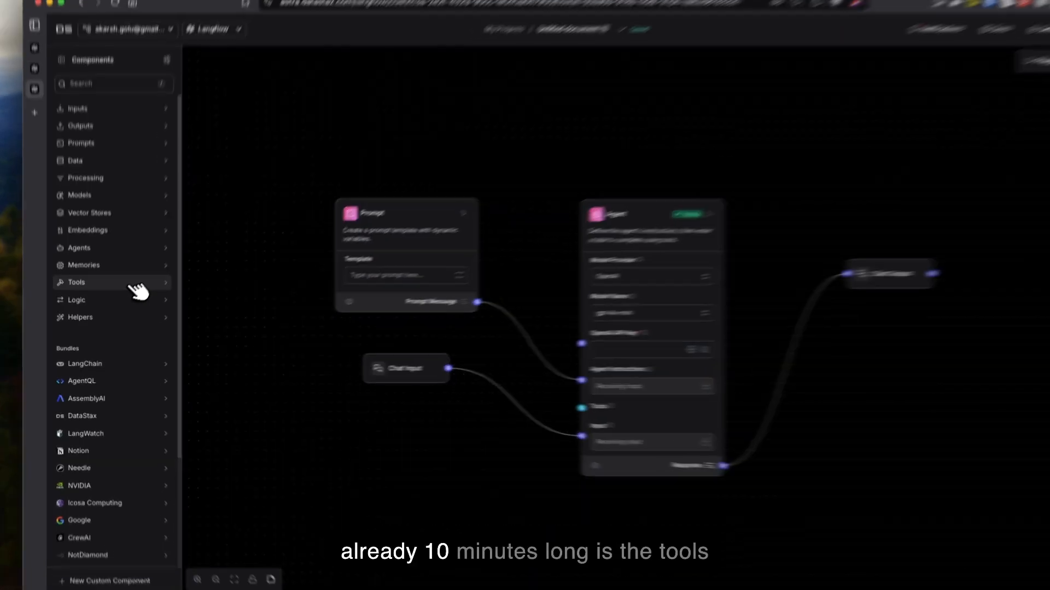
Step: Add a Calculator component from the Tools category and place it above the Prompt and Agent
click(132, 300)
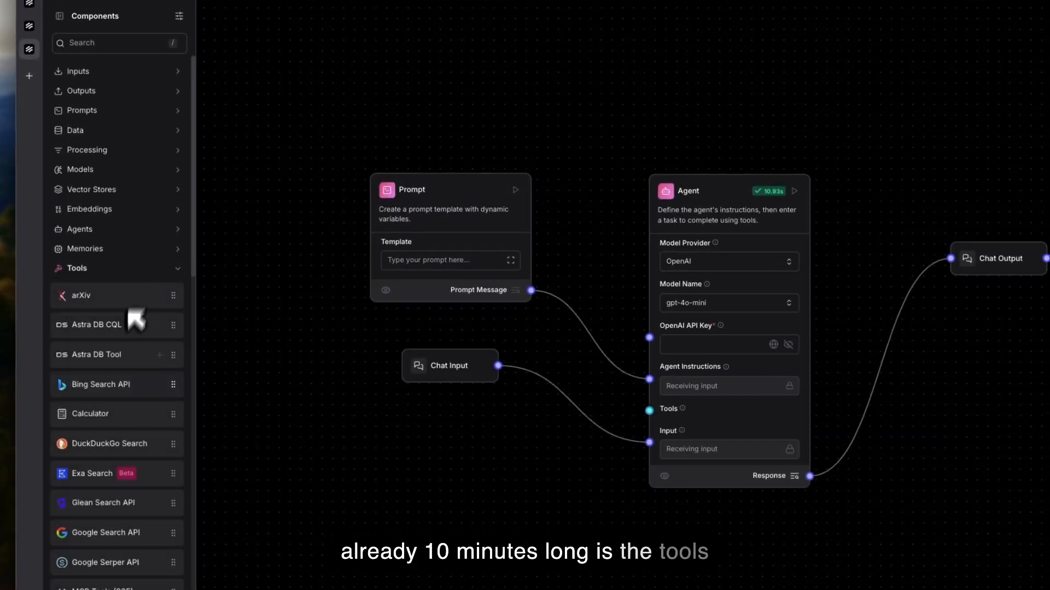
scroll(133, 394, down, 5)
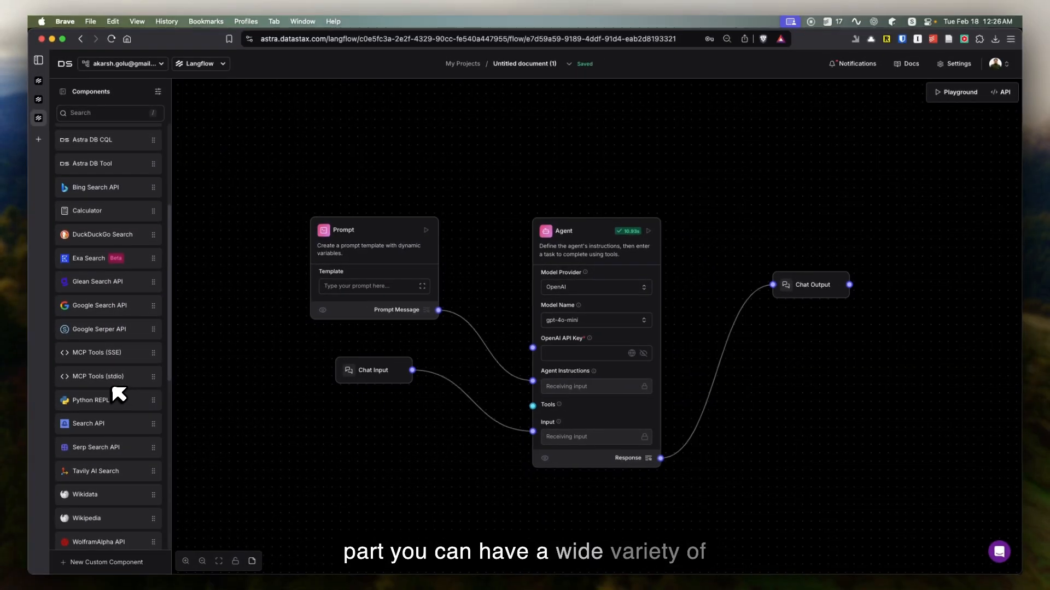
scroll(118, 394, down, 3)
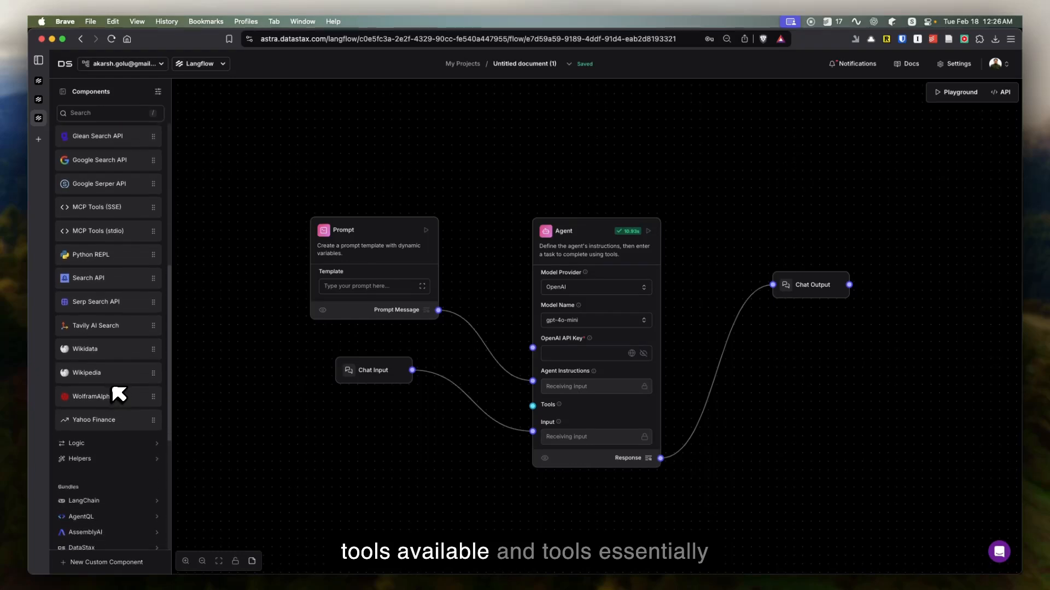
scroll(132, 330, up, 3)
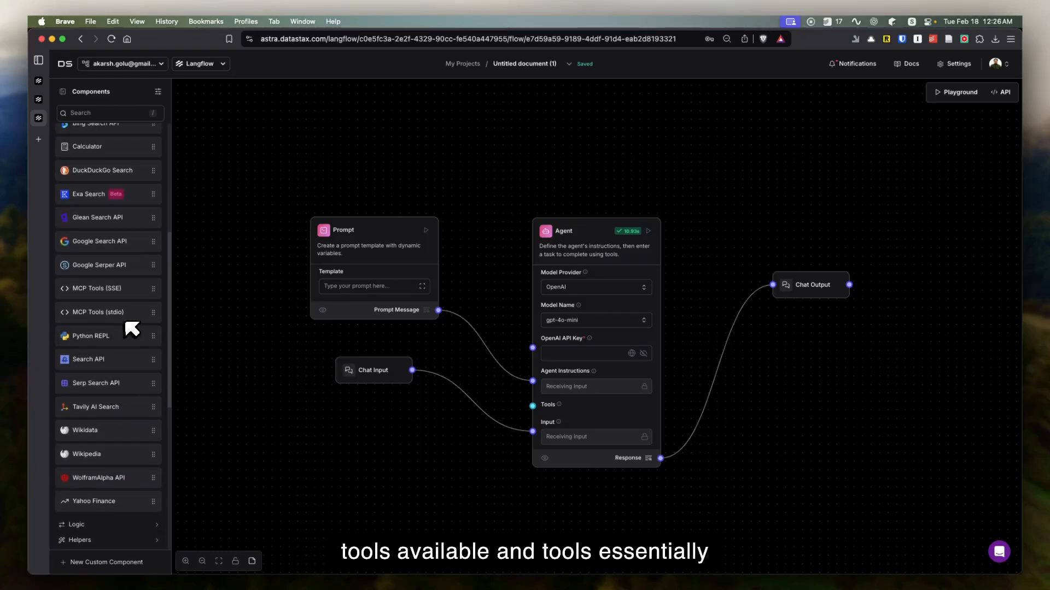
scroll(121, 251, up, 2)
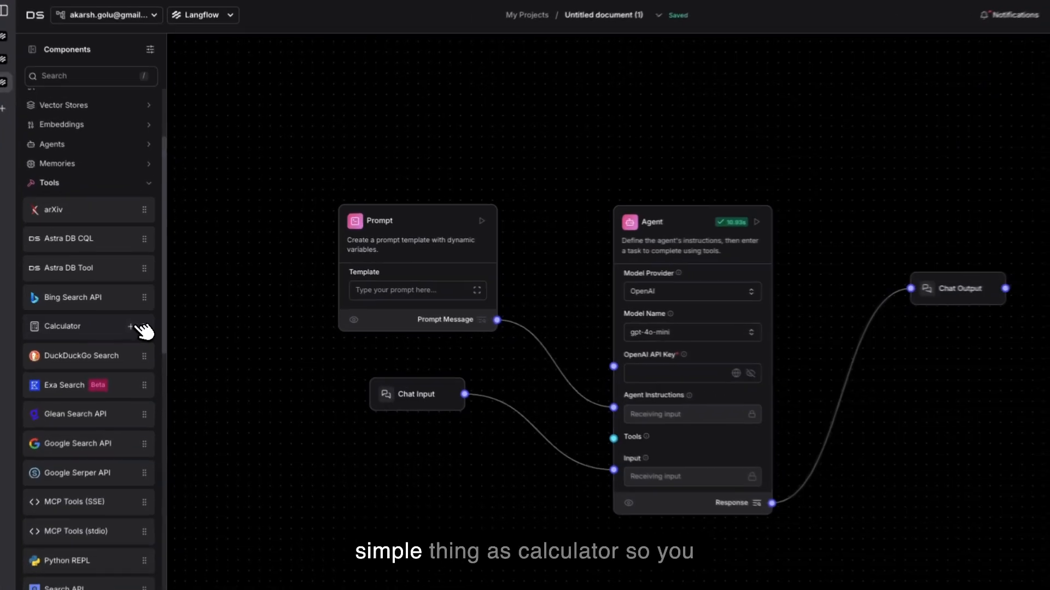
click(146, 316)
drag(569, 299, 427, 136)
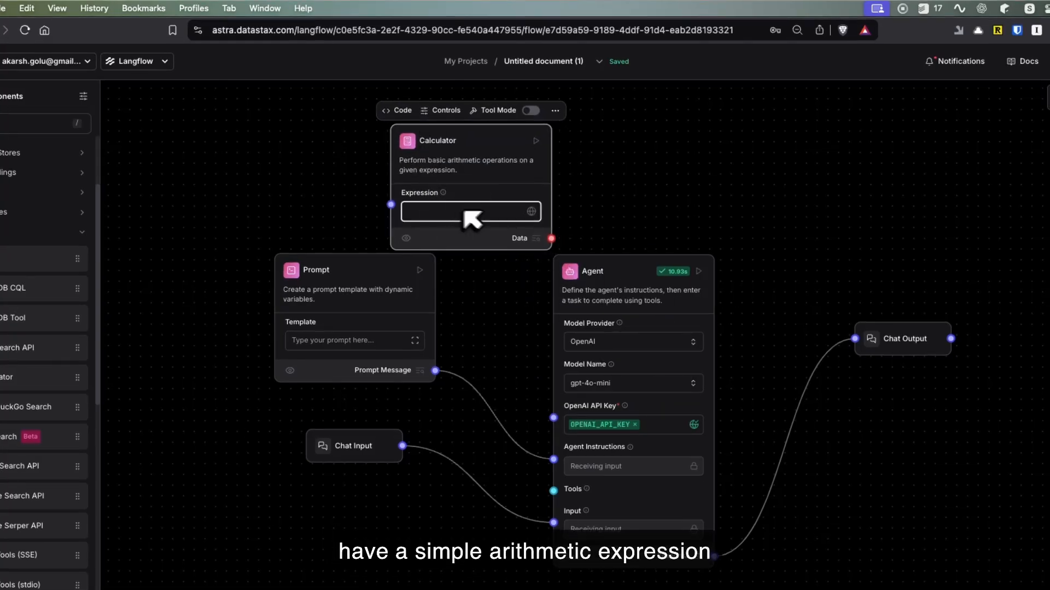
Step: Set the Calculator's Expression to 2+2 without using a global variable
click(531, 211)
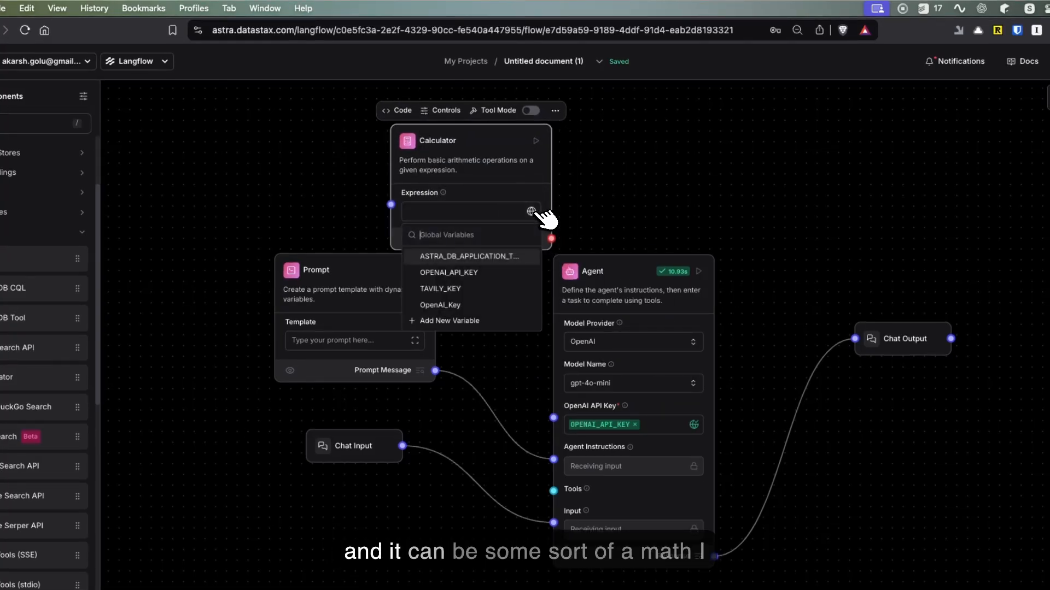
click(490, 209)
click(464, 213)
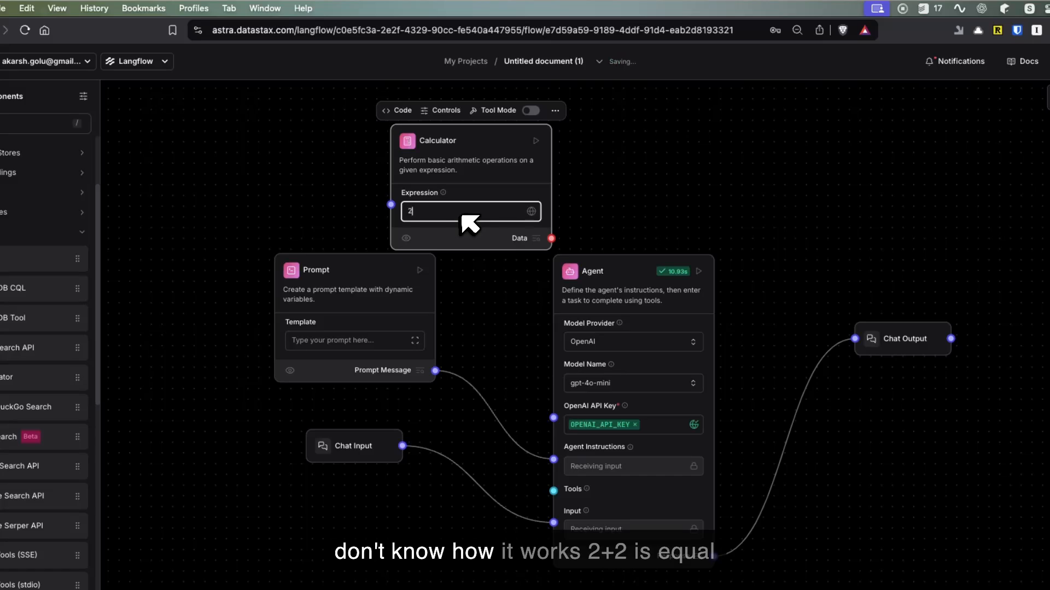
text(2+2=)
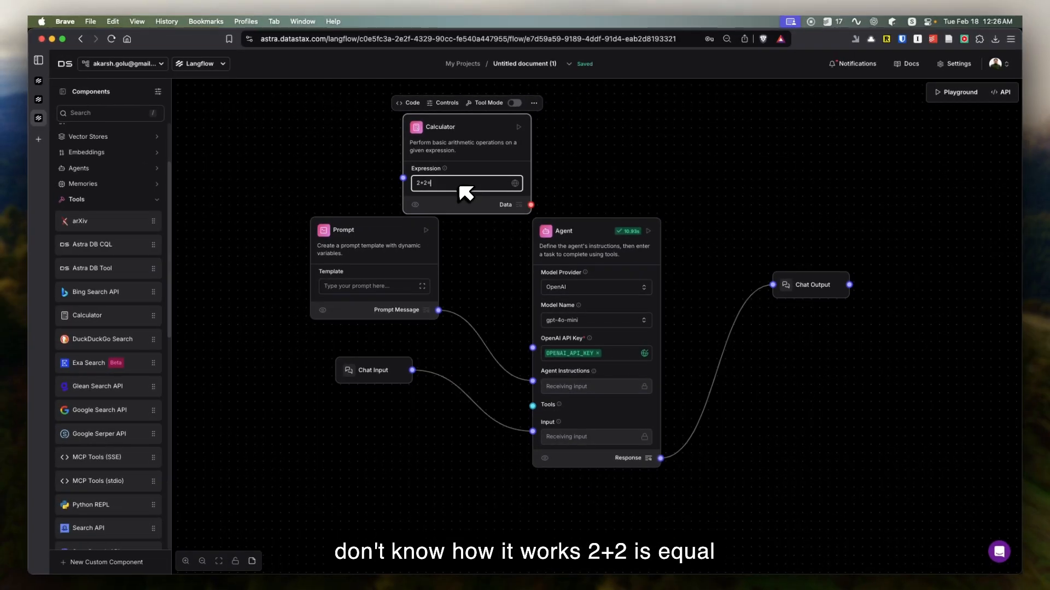
key(BackSpace)
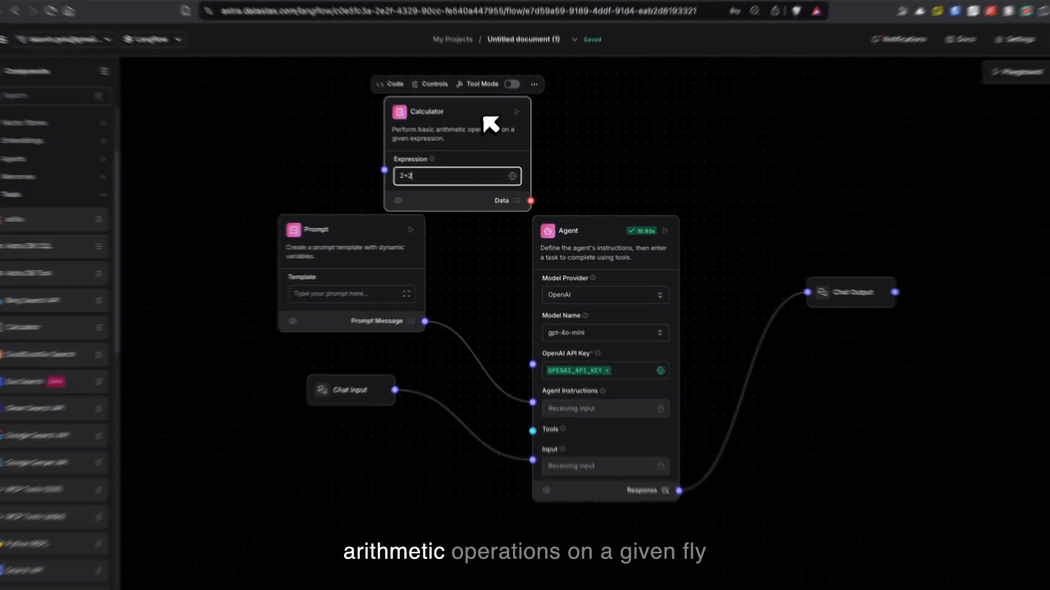
click(488, 130)
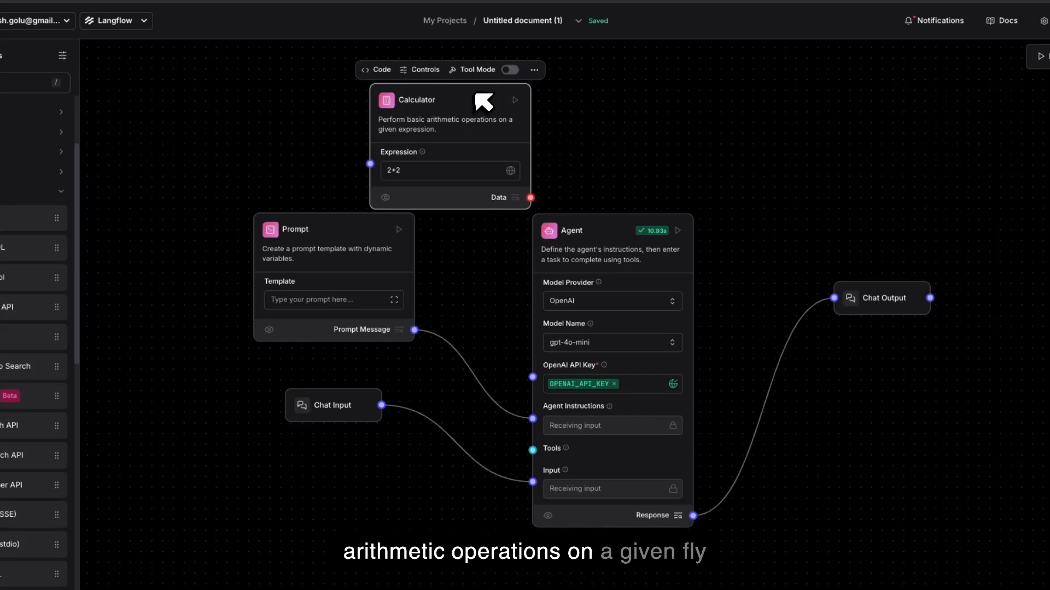
Step: Move the Calculator below the Chat Input, try connecting it to the Agent's Tools input, and delete the Calculator
drag(484, 98, 406, 506)
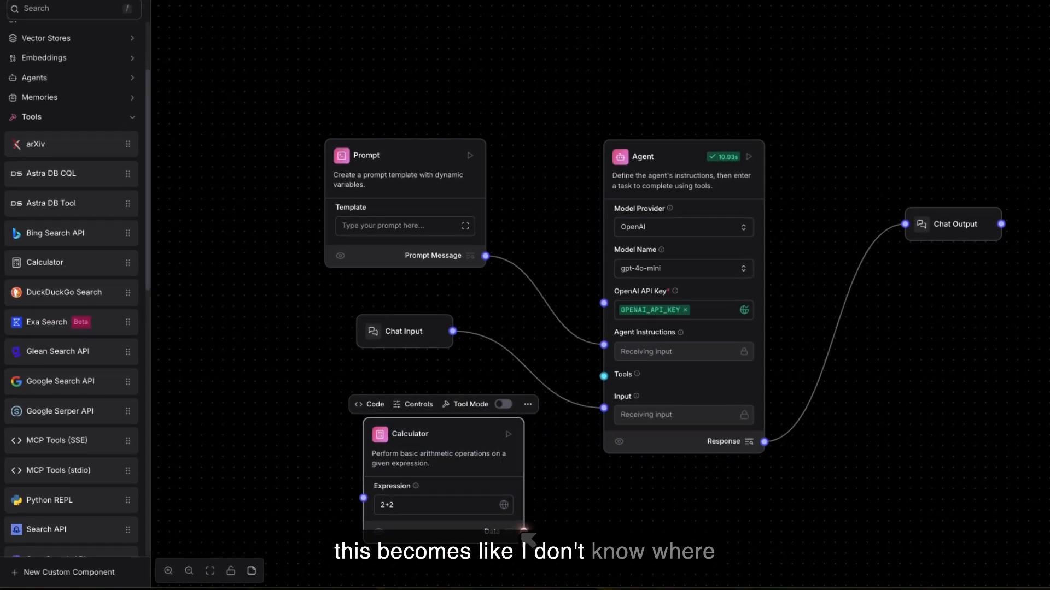
mouse_move(523, 532)
mouse_down()
mouse_move(553, 462)
mouse_move(512, 543)
mouse_up()
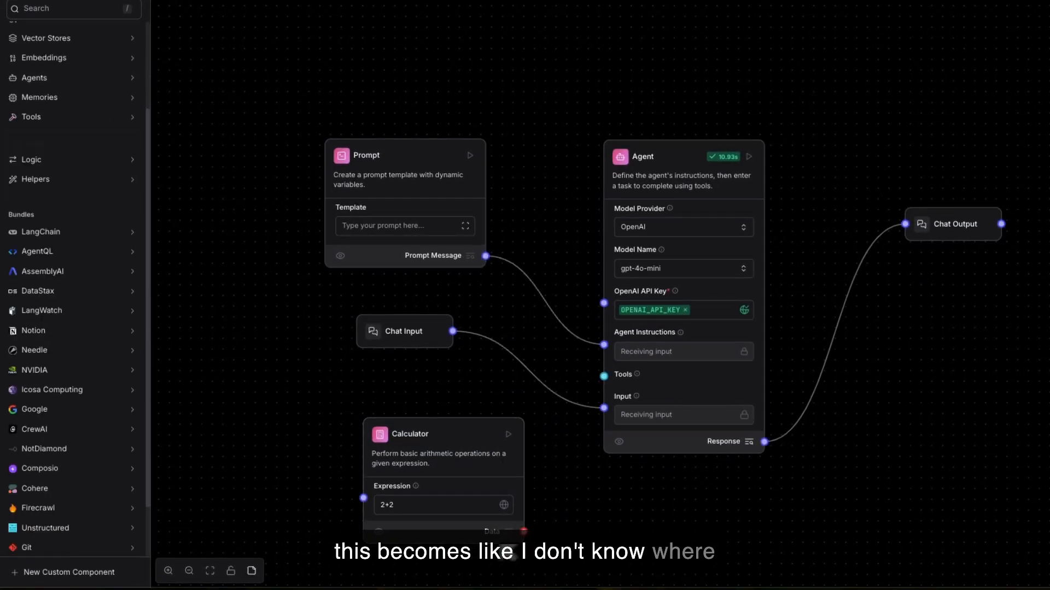
drag(365, 498, 607, 377)
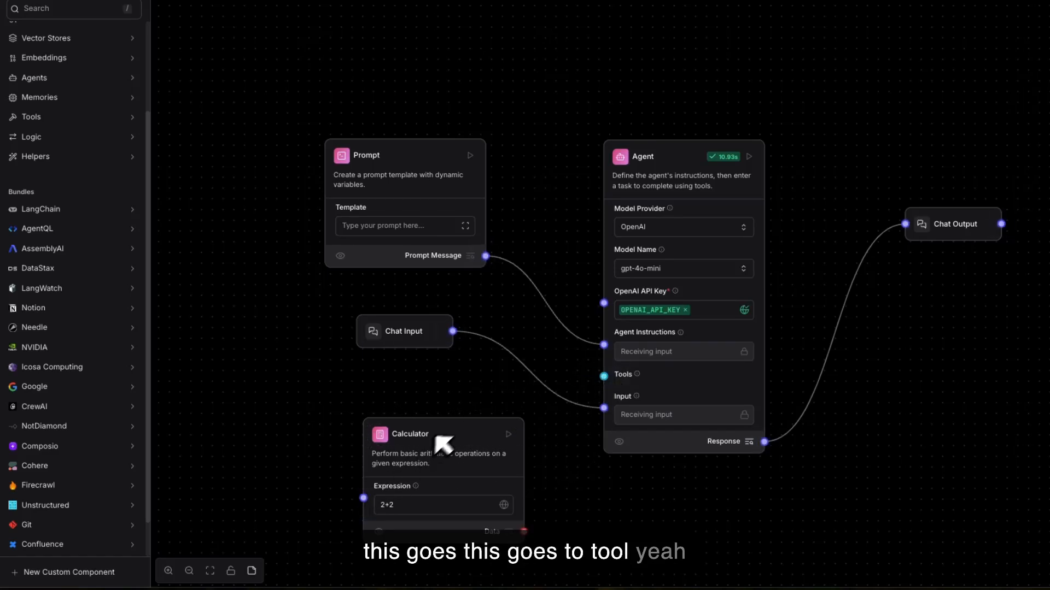
click(450, 430)
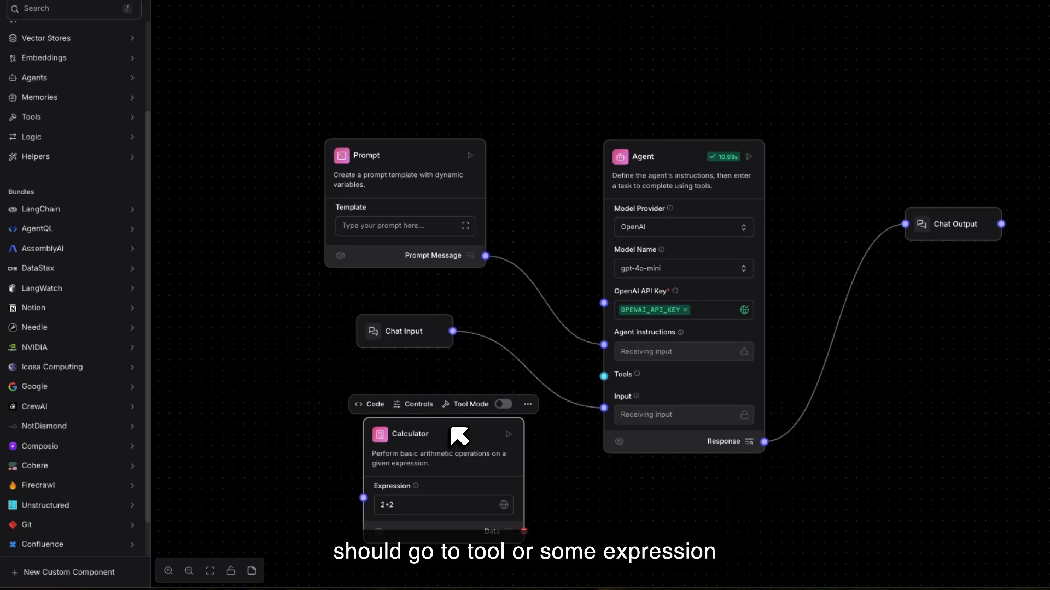
key(BackSpace)
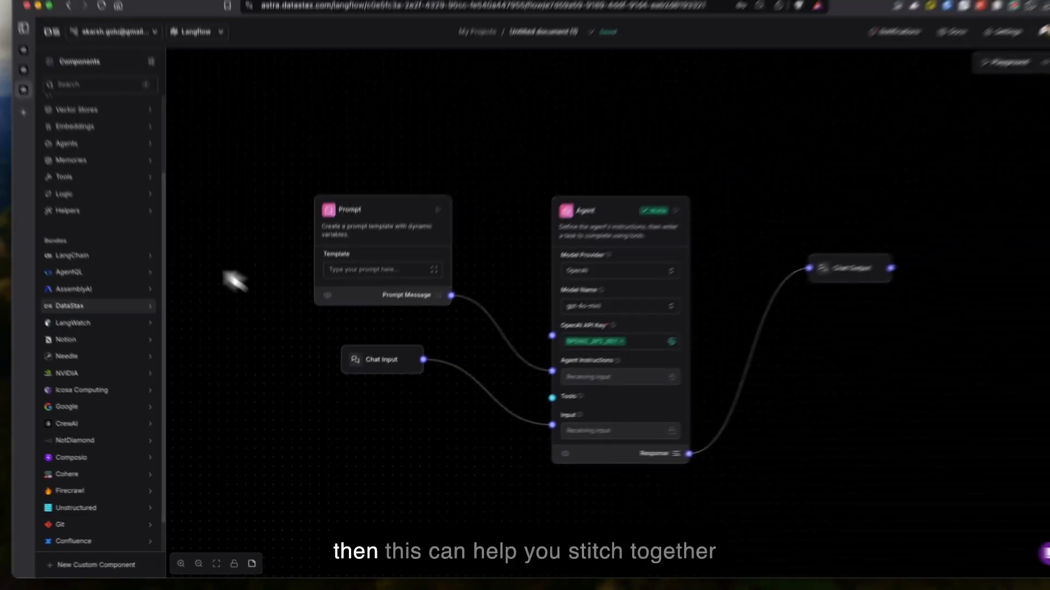
Step: Add a Tavily AI Search component from the Tools category and place it below the Chat Input
scroll(134, 440, down, 2)
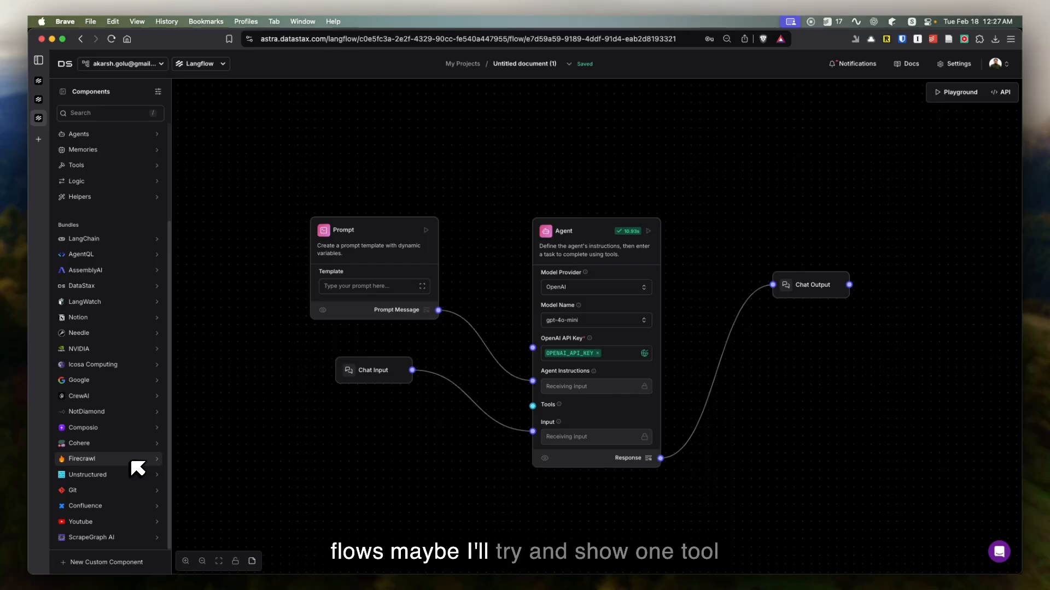
click(126, 165)
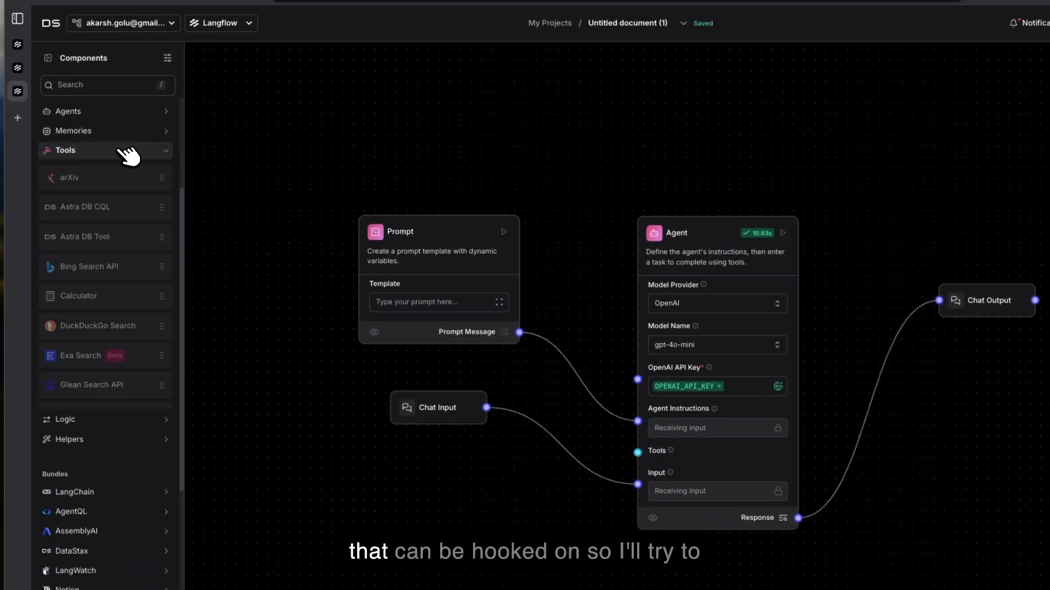
scroll(145, 356, down, 5)
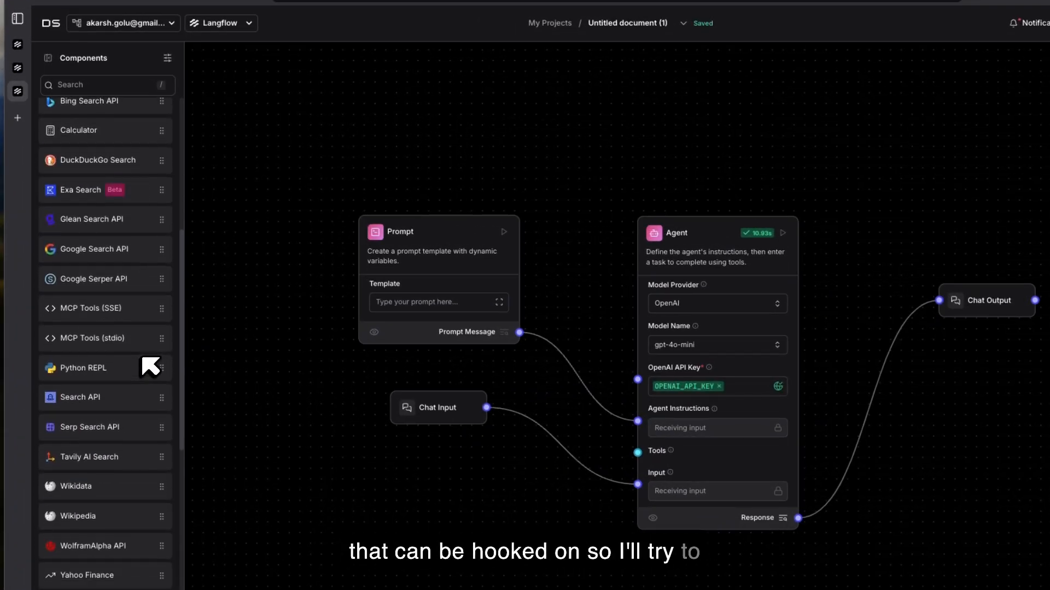
click(156, 380)
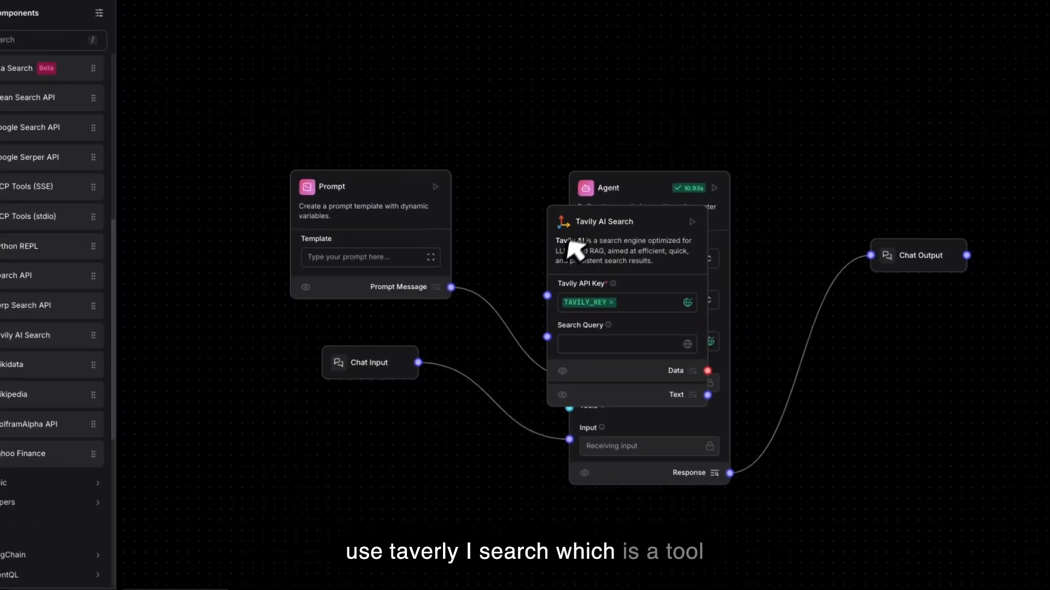
drag(583, 218, 248, 454)
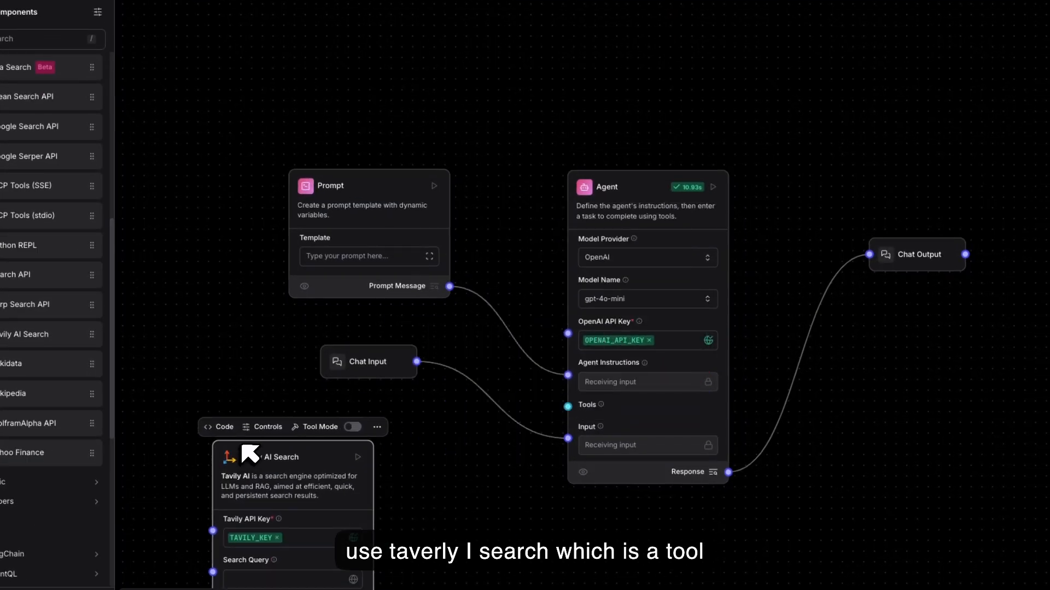
Step: Try to connect the Tavily AI Search component's Text, Data and Search Query ports to the Agent's Tools input
scroll(250, 453, down, 4)
drag(235, 371, 283, 175)
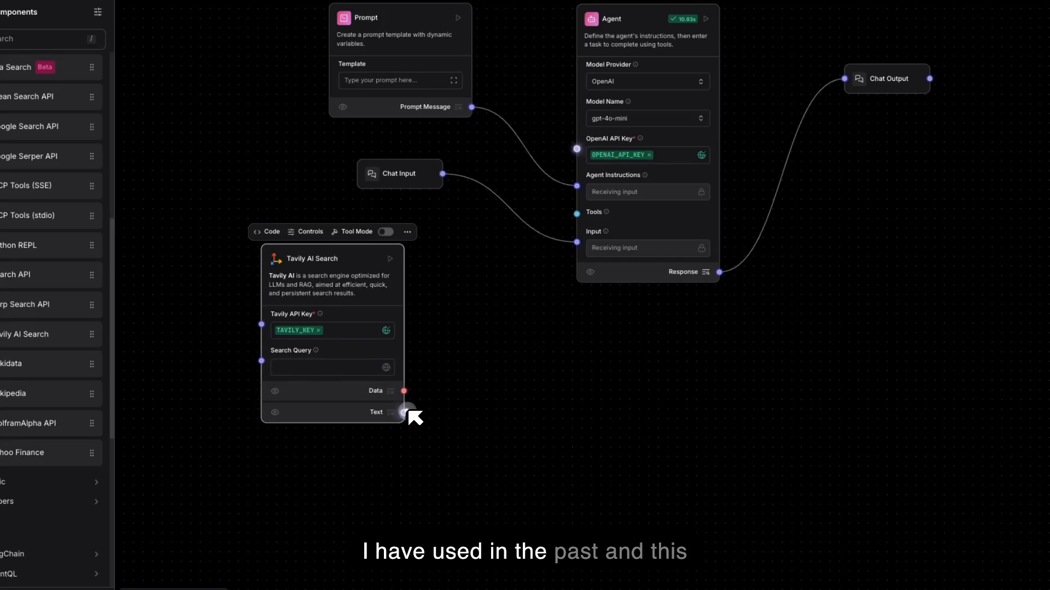
drag(404, 413, 546, 232)
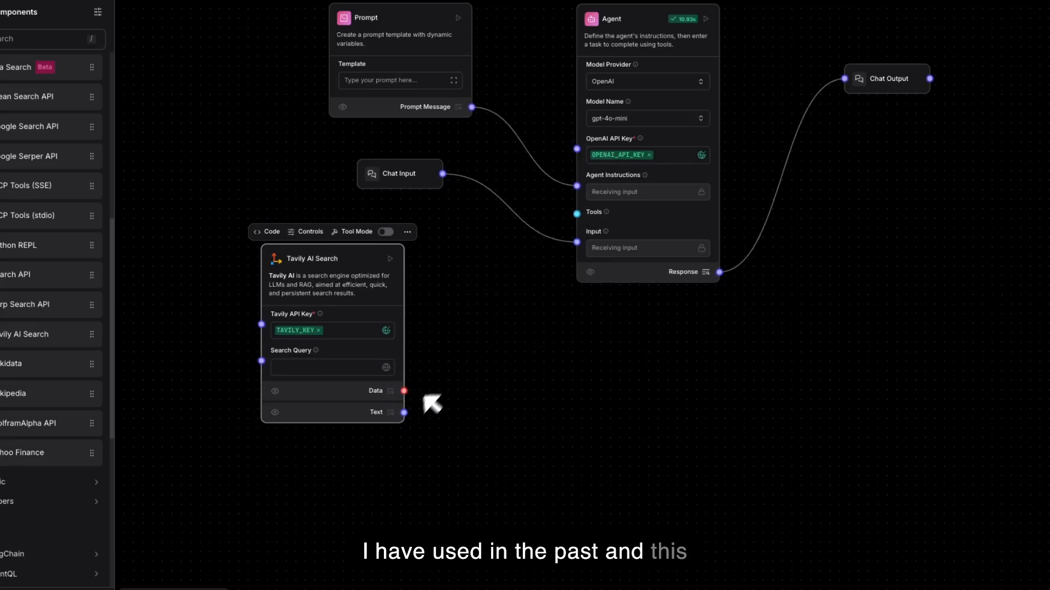
drag(407, 392, 495, 306)
drag(579, 219, 579, 218)
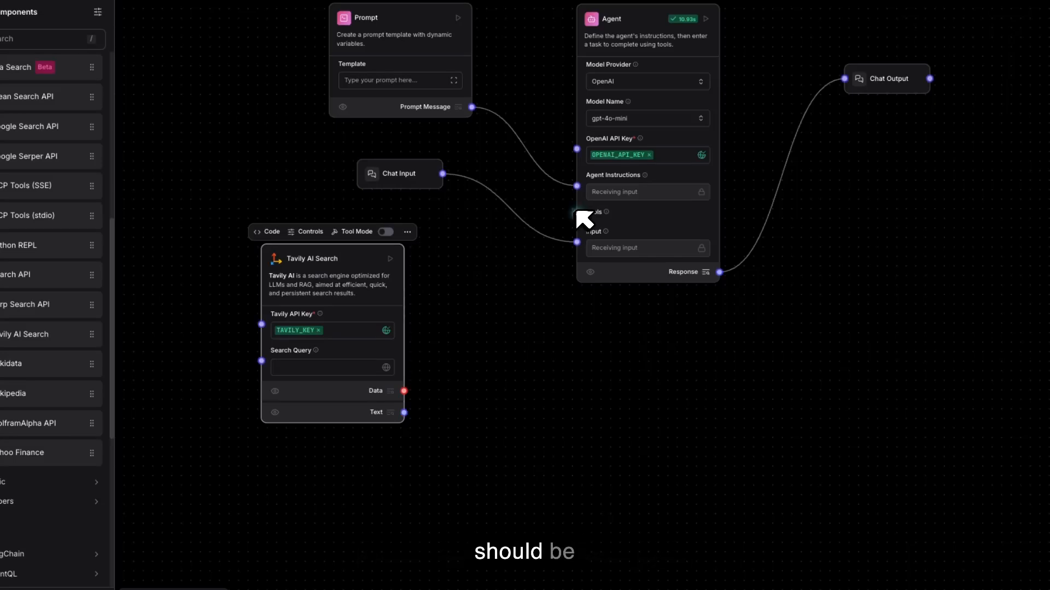
drag(262, 359, 581, 214)
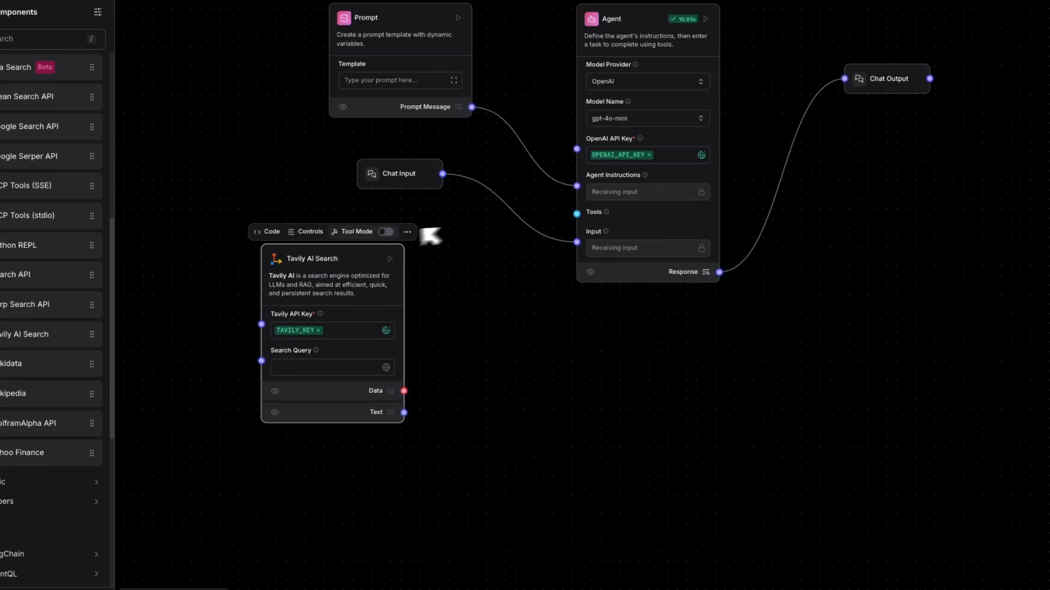
Step: Reposition Tavily AI Search to the right of the Agent and try linking the Agent's Tools input to it
drag(355, 253, 874, 254)
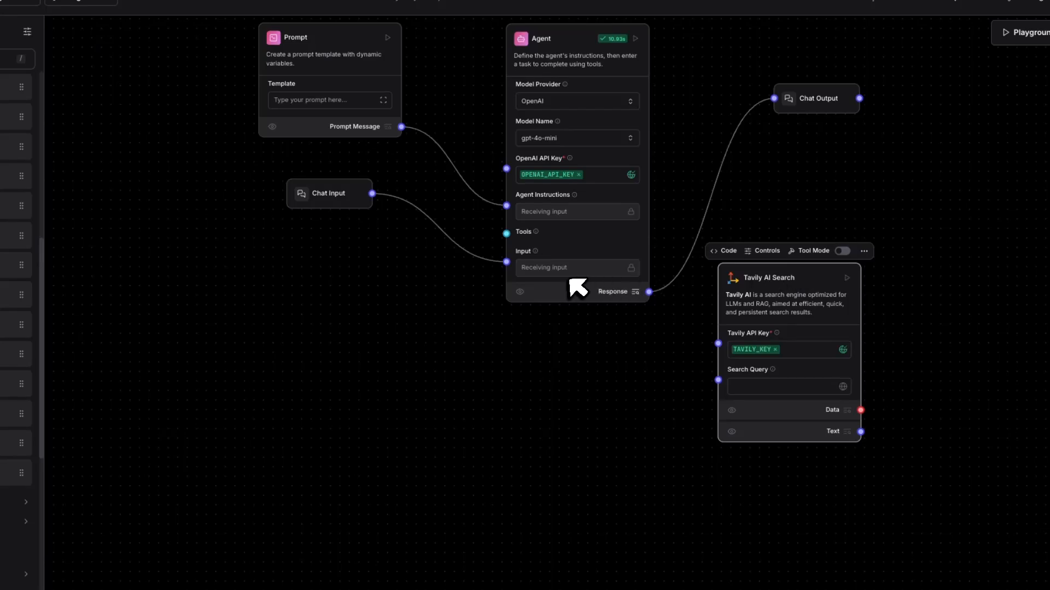
scroll(571, 265, up, 3)
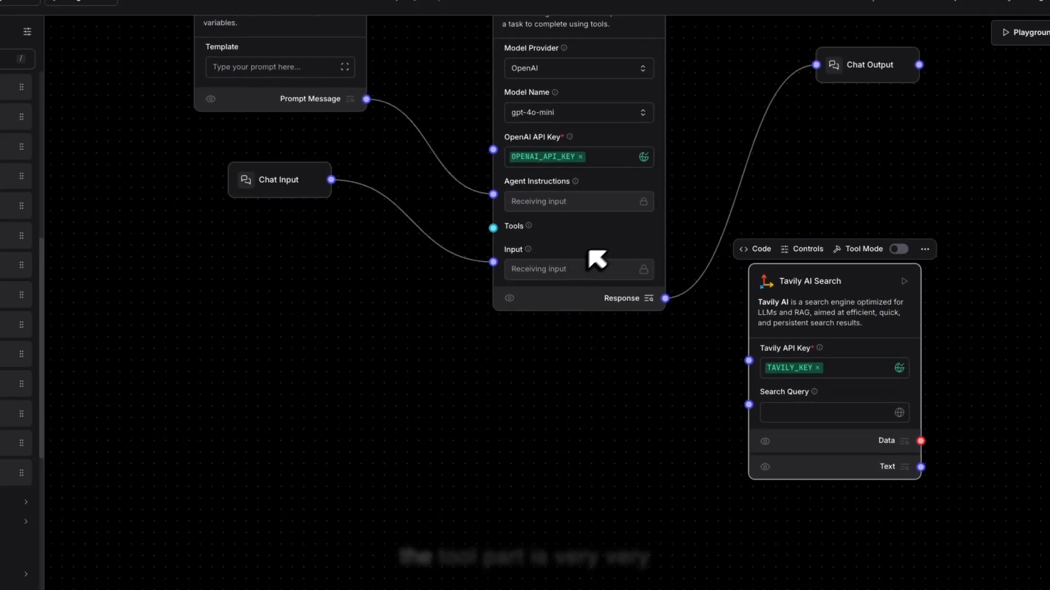
drag(612, 246, 578, 288)
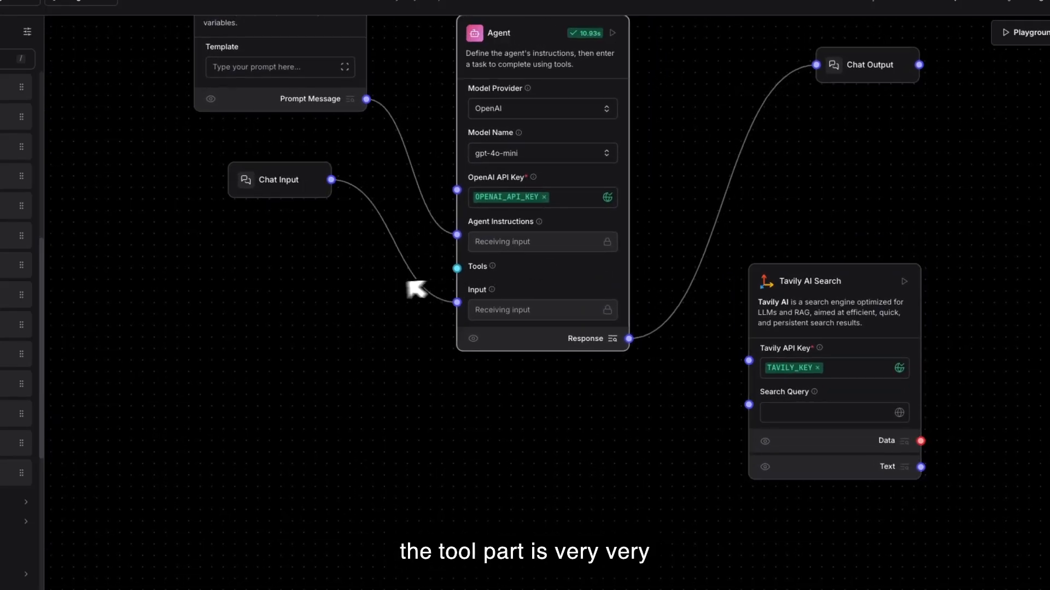
drag(457, 268, 769, 367)
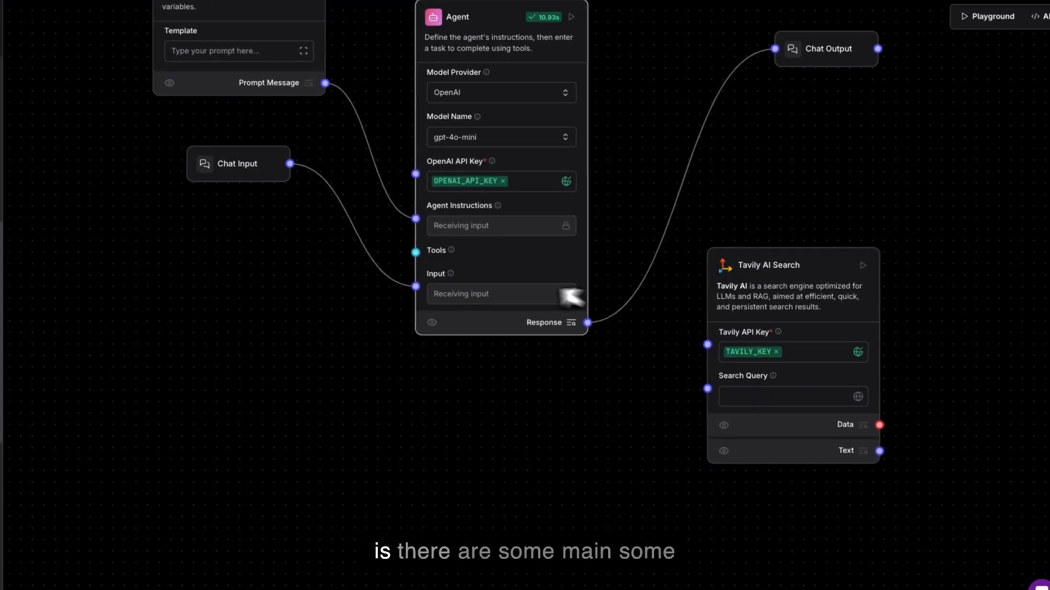
drag(416, 252, 888, 440)
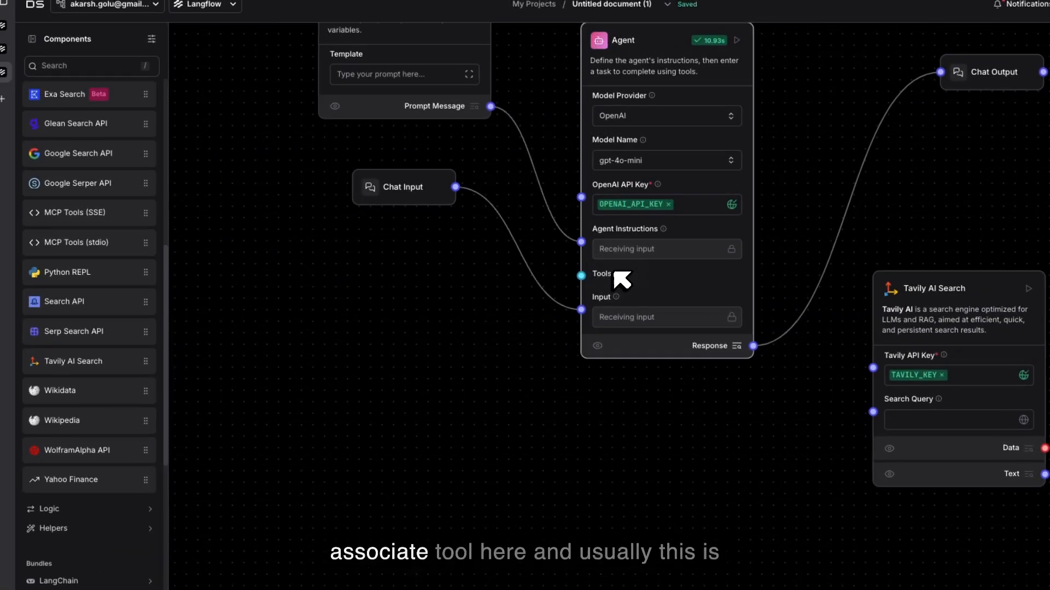
Step: Add a Search API component below the Chat Input and try connecting it to the Agent's Tools input
click(137, 301)
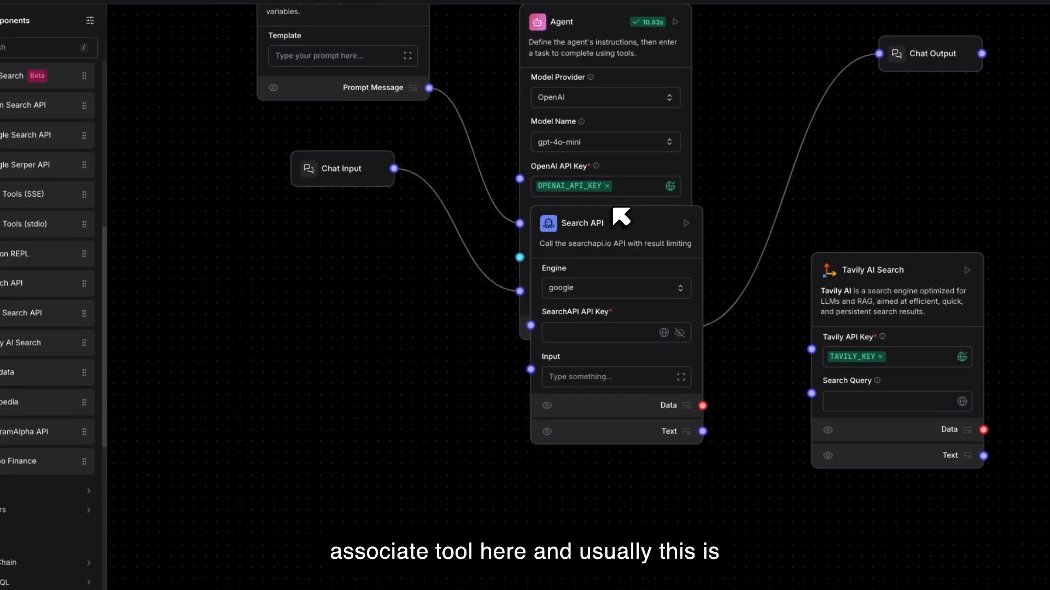
drag(620, 217, 343, 298)
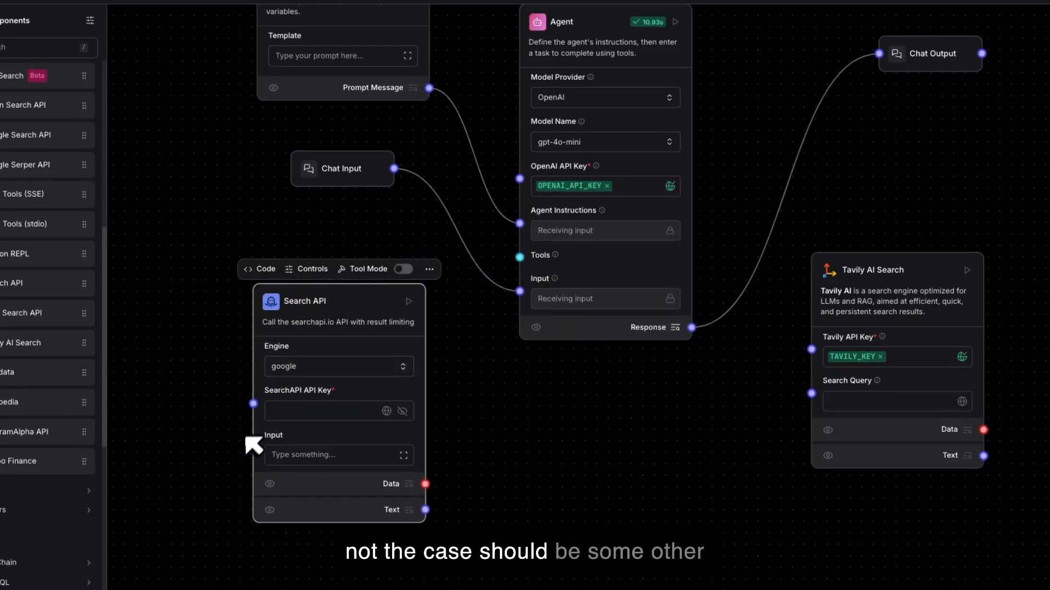
drag(253, 447, 523, 253)
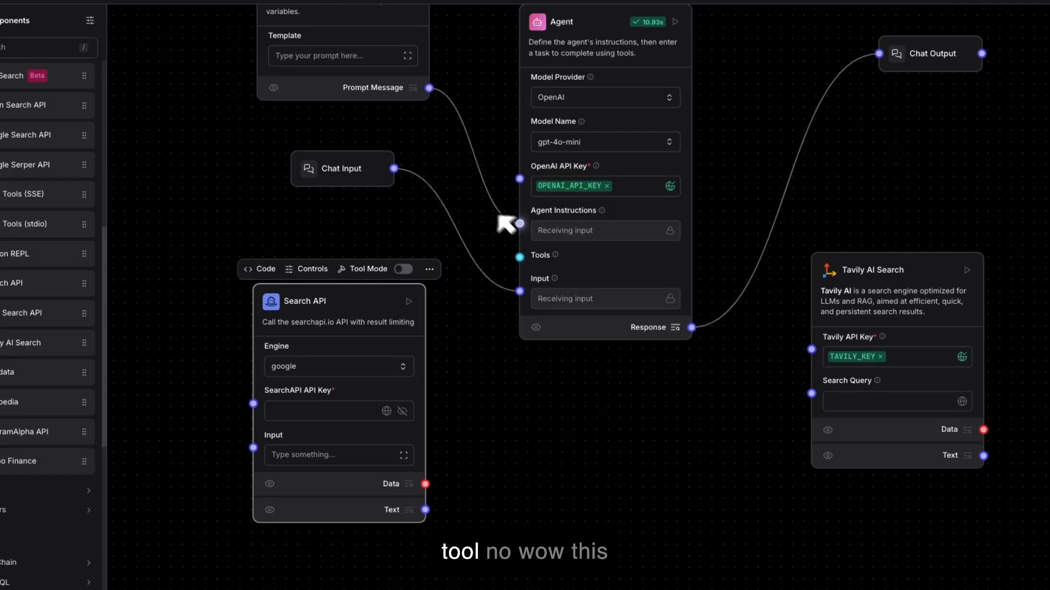
drag(519, 257, 425, 484)
drag(519, 257, 815, 392)
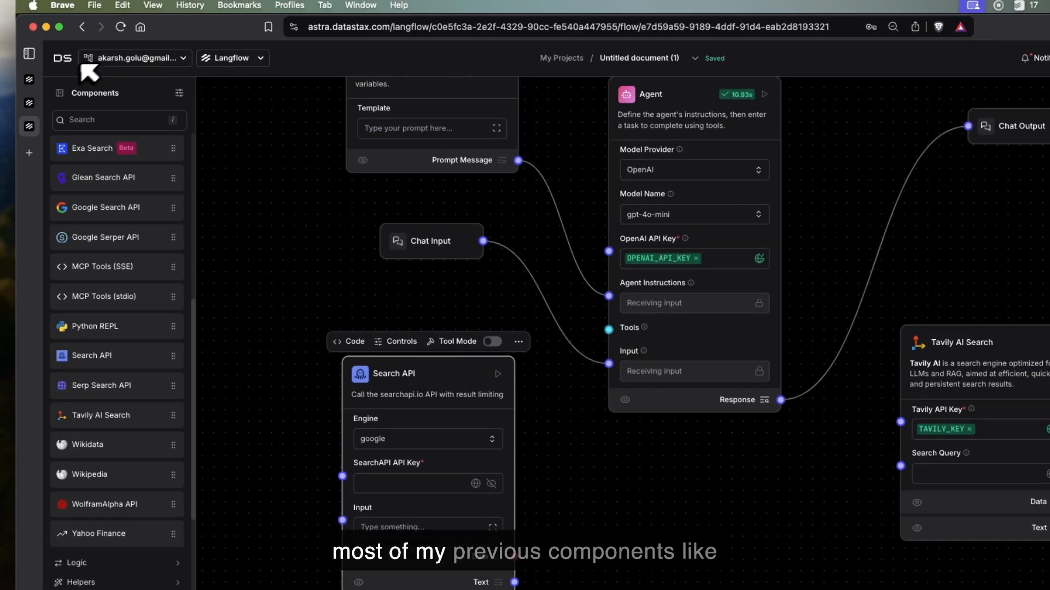
Step: Return to the project list, reload it, and open the Sequential Tasks Agents flow
click(61, 59)
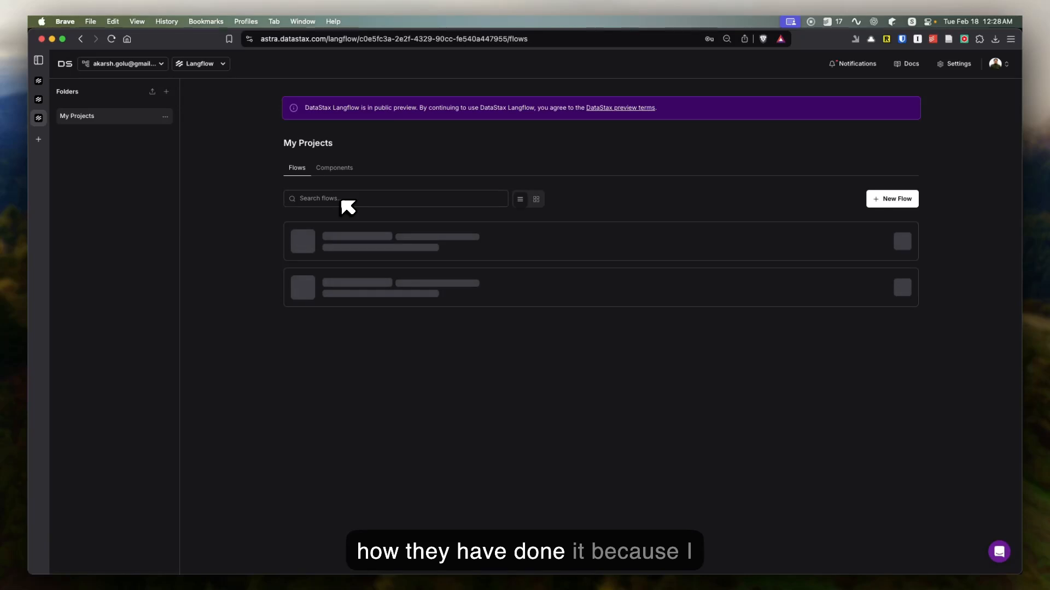
click(37, 101)
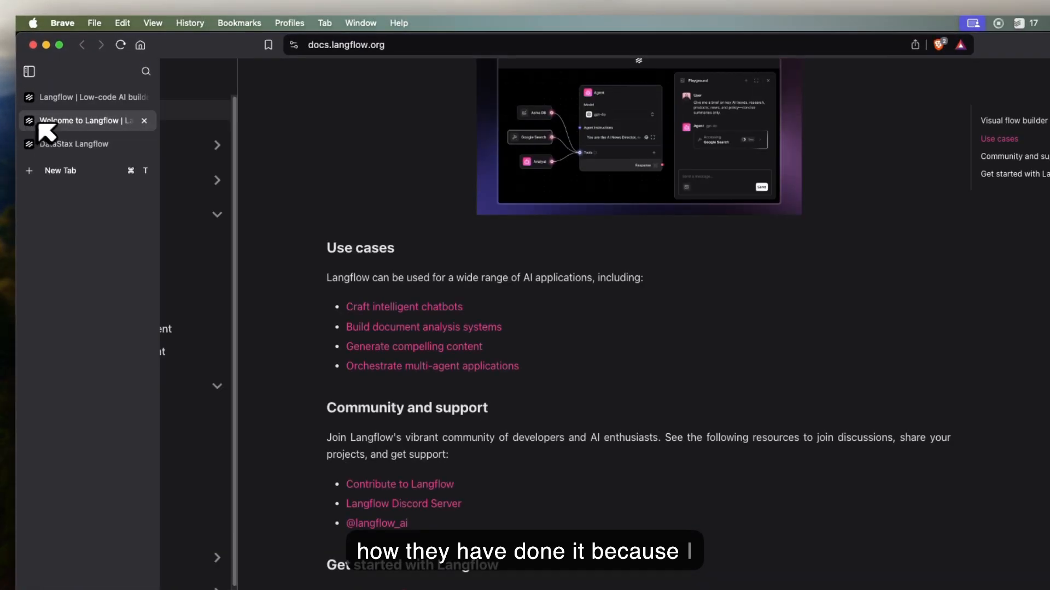
click(65, 144)
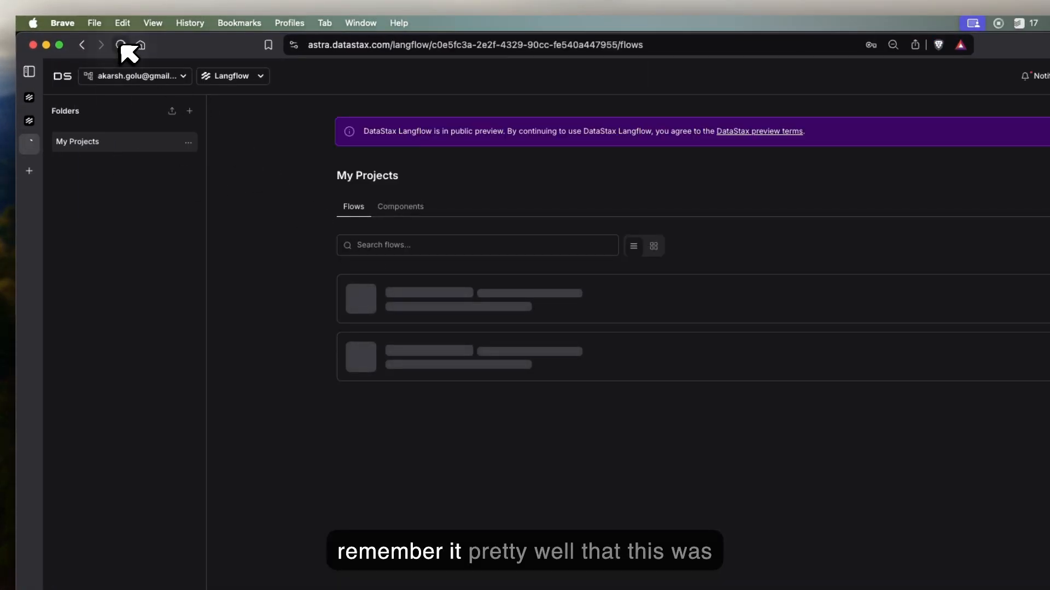
click(120, 45)
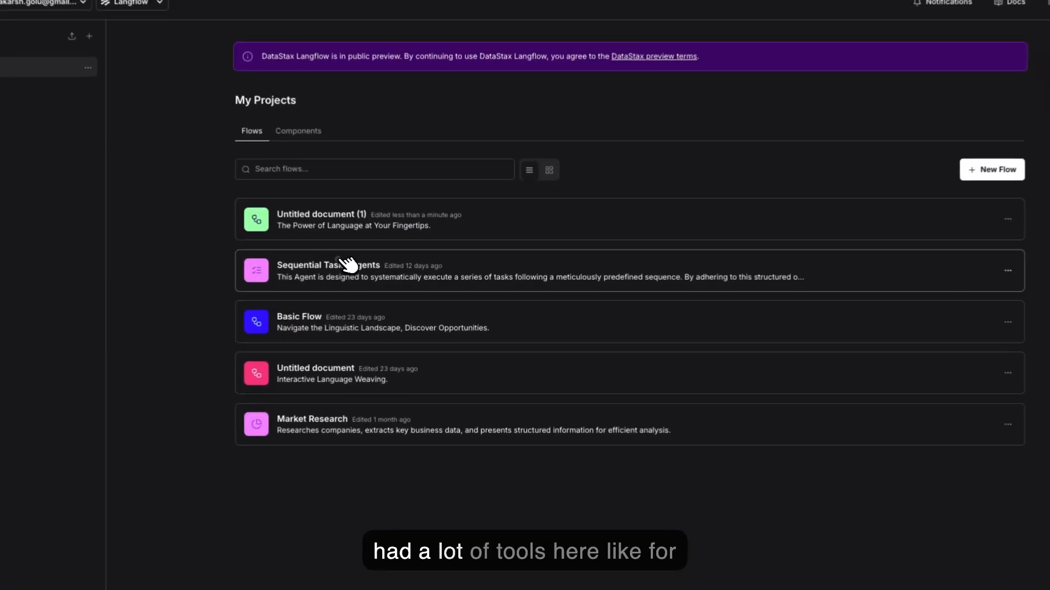
click(343, 263)
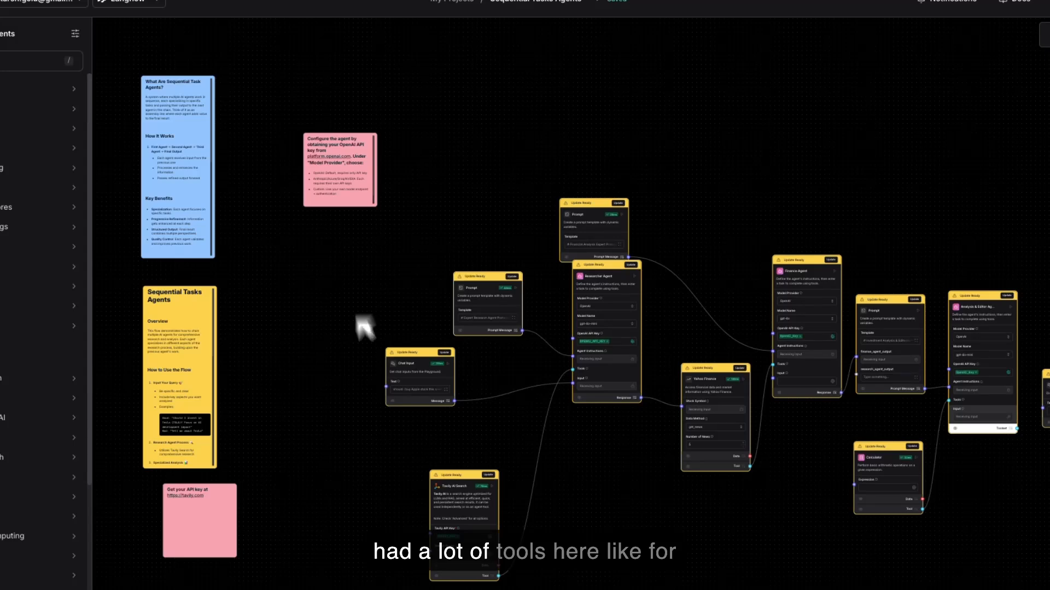
Step: Move the Tavily AI Search component up and closer to the Researcher Agent in the Sequential Tasks Agents flow
scroll(368, 368, up, 5)
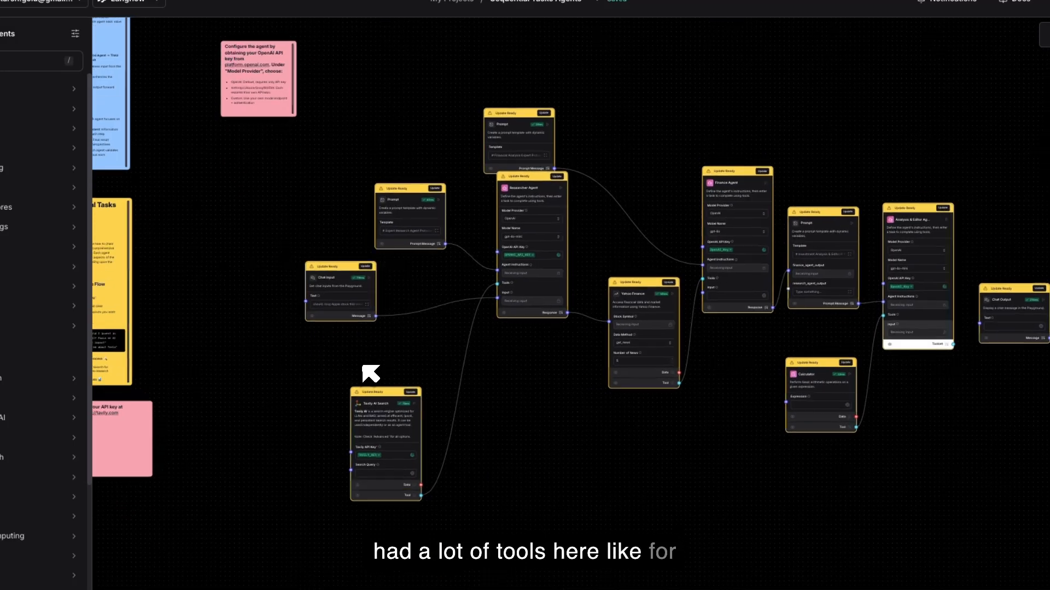
drag(416, 425, 497, 300)
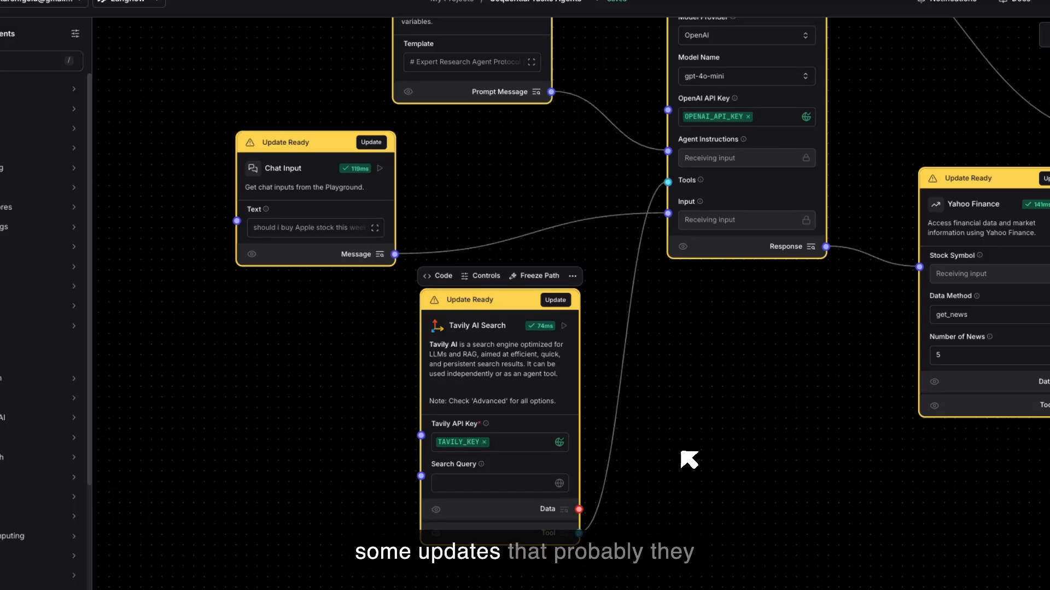
scroll(683, 453, up, 1)
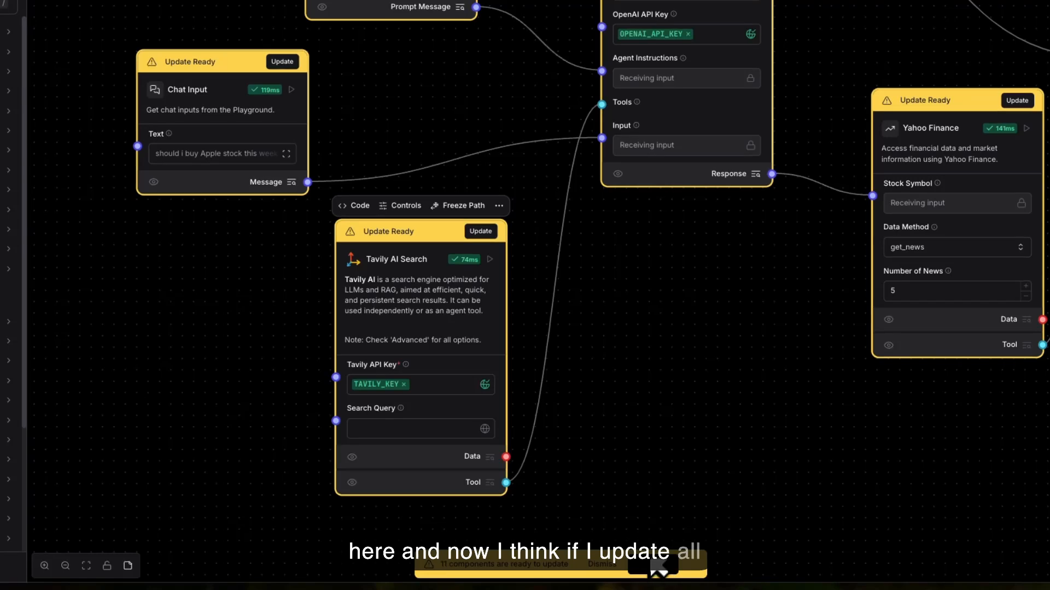
Step: Update all outdated components in the flow and move the Researcher Agent down, clear of the Prompt above it
drag(749, 274, 541, 369)
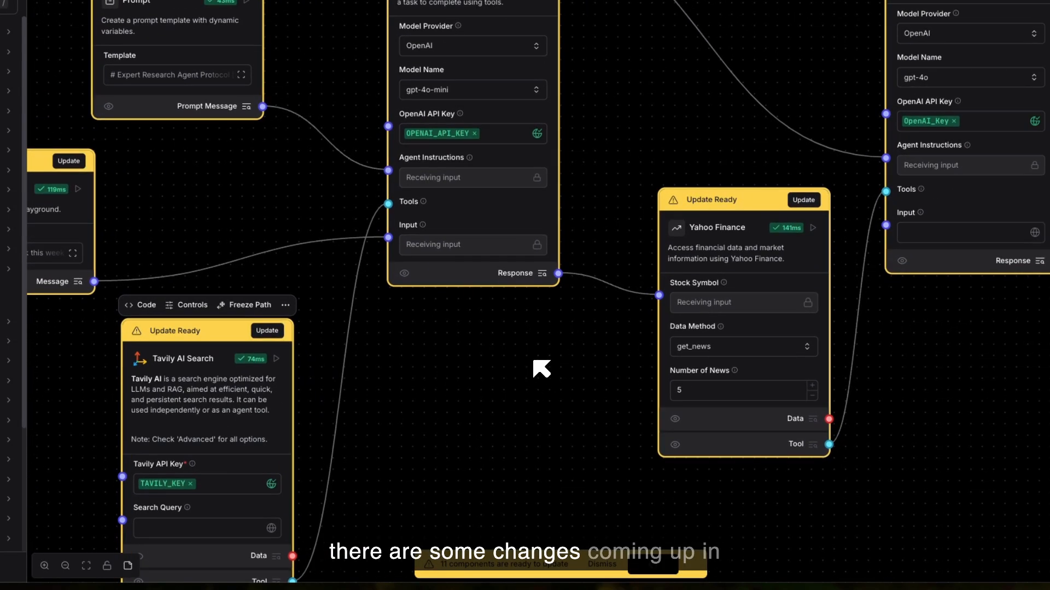
scroll(534, 360, down, 3)
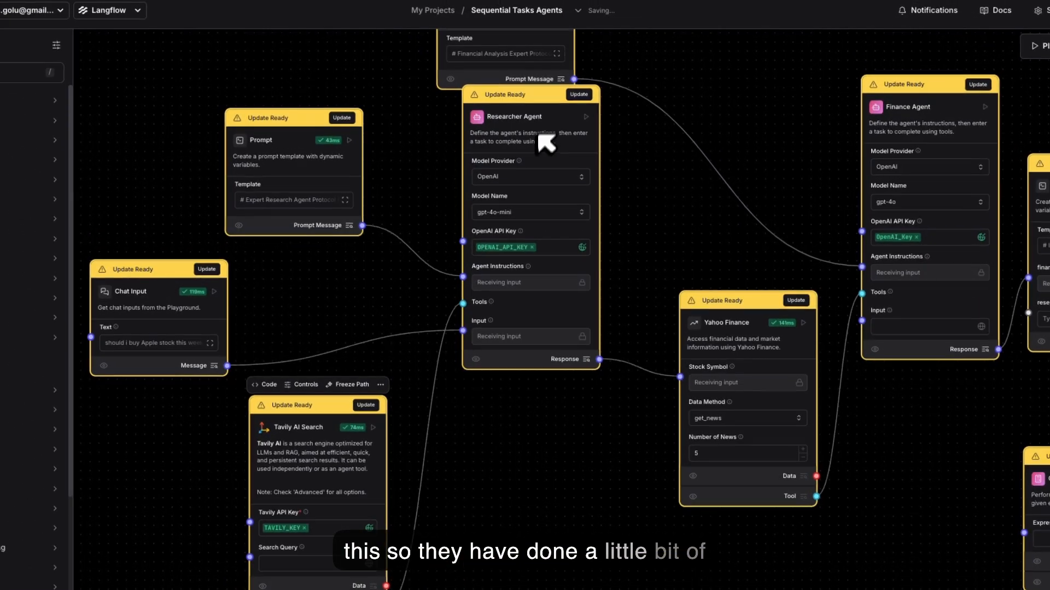
drag(544, 99, 549, 140)
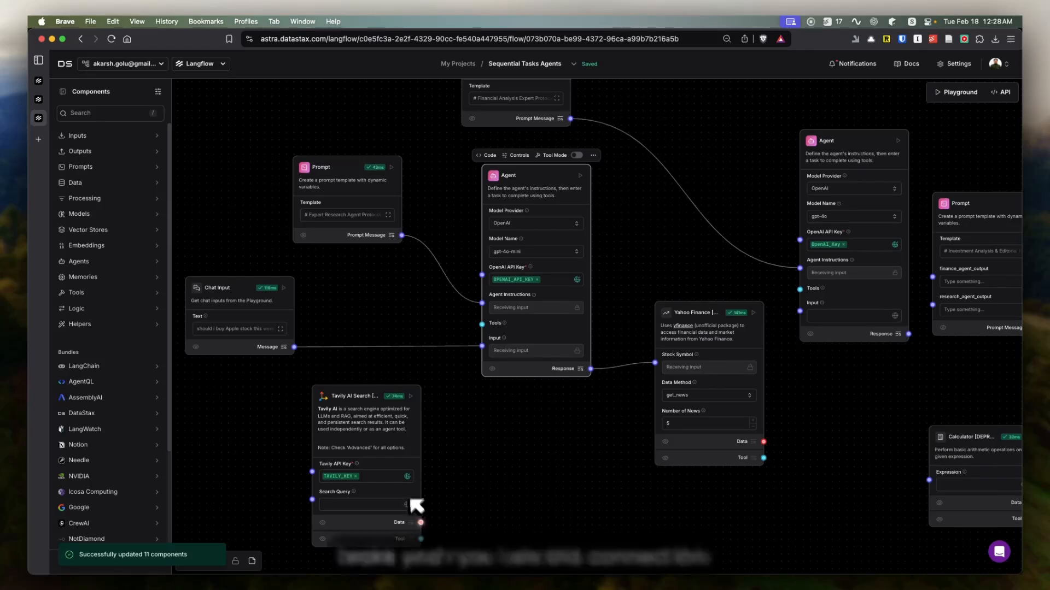
Step: Connect Tavily AI Search's Tool output to the first Agent's Tools input and shift the search component slightly left
drag(420, 539, 442, 320)
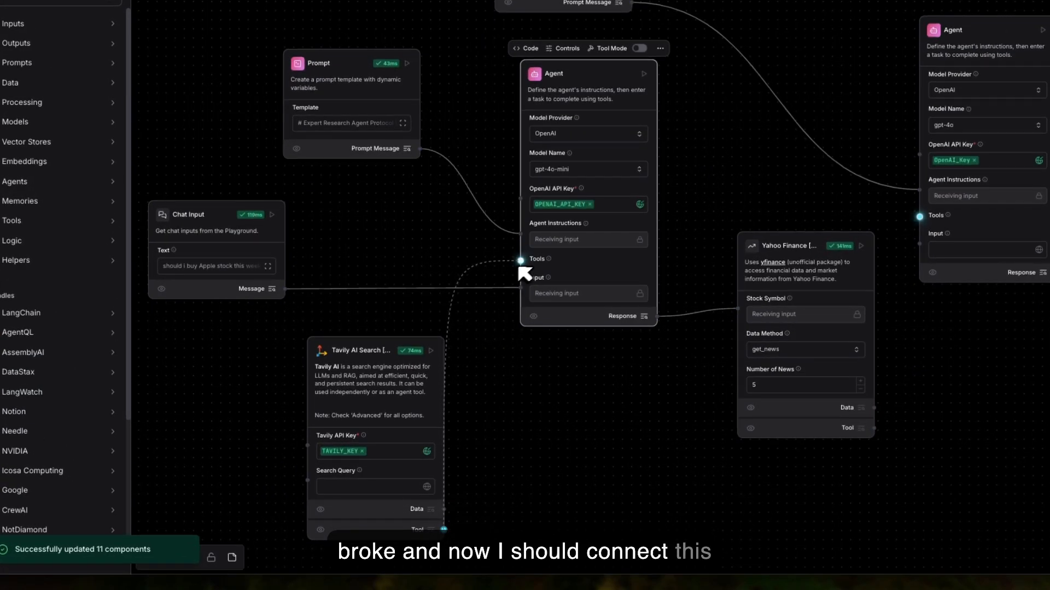
drag(525, 274, 533, 269)
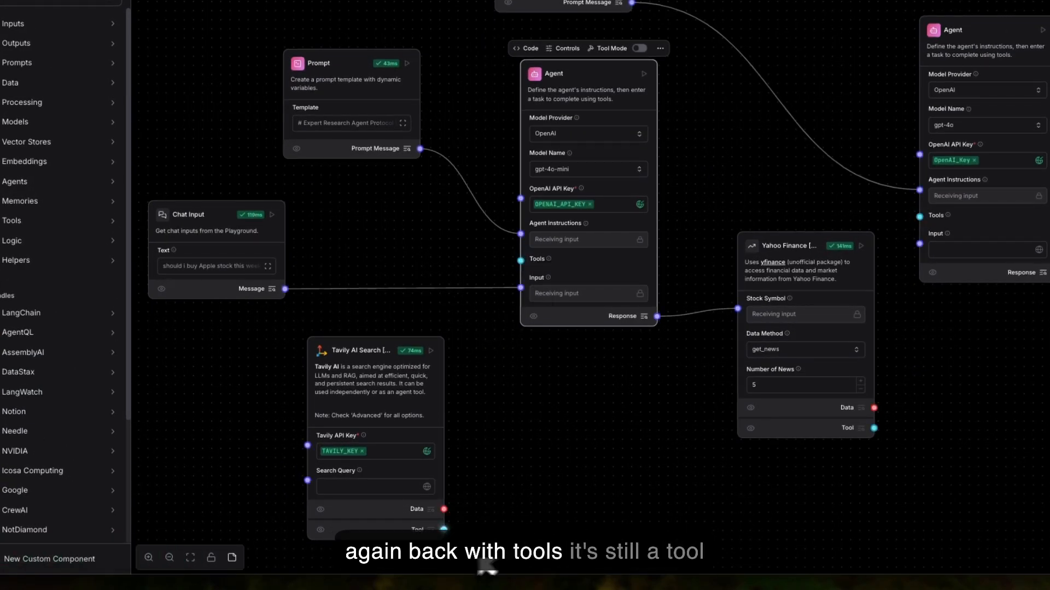
drag(449, 528, 530, 270)
drag(385, 348, 349, 352)
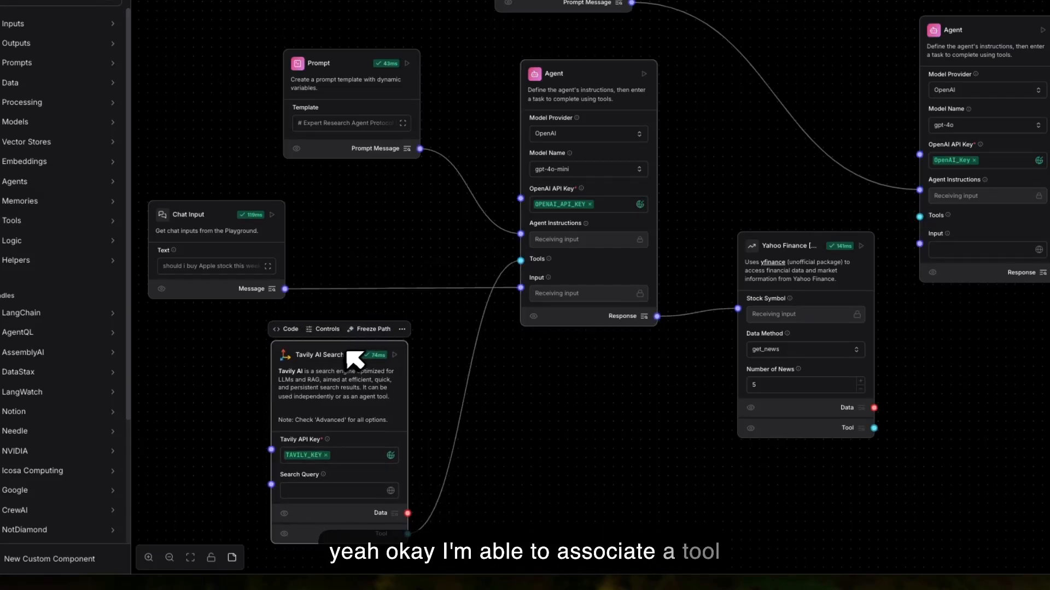
scroll(466, 149, up, 4)
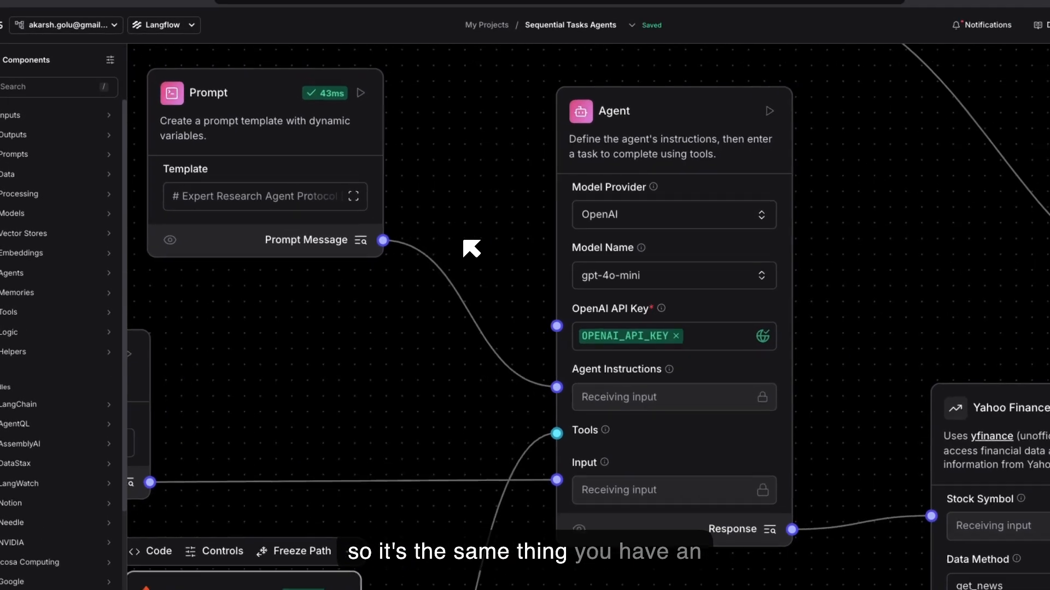
scroll(470, 248, down, 3)
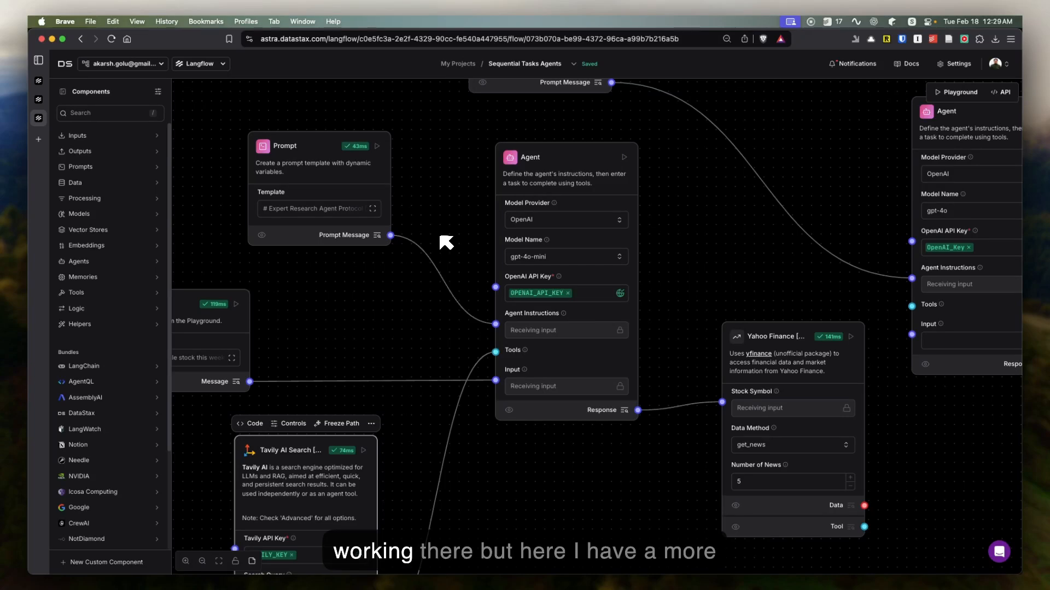
Step: Go back to the project list and open the Untitled document (1) flow
scroll(445, 242, down, 3)
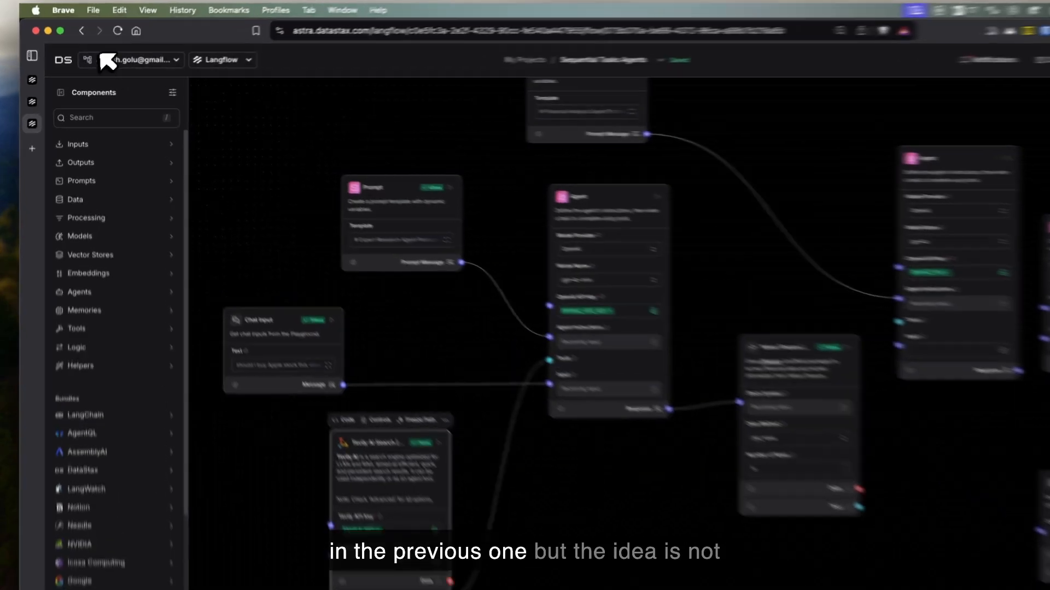
click(80, 39)
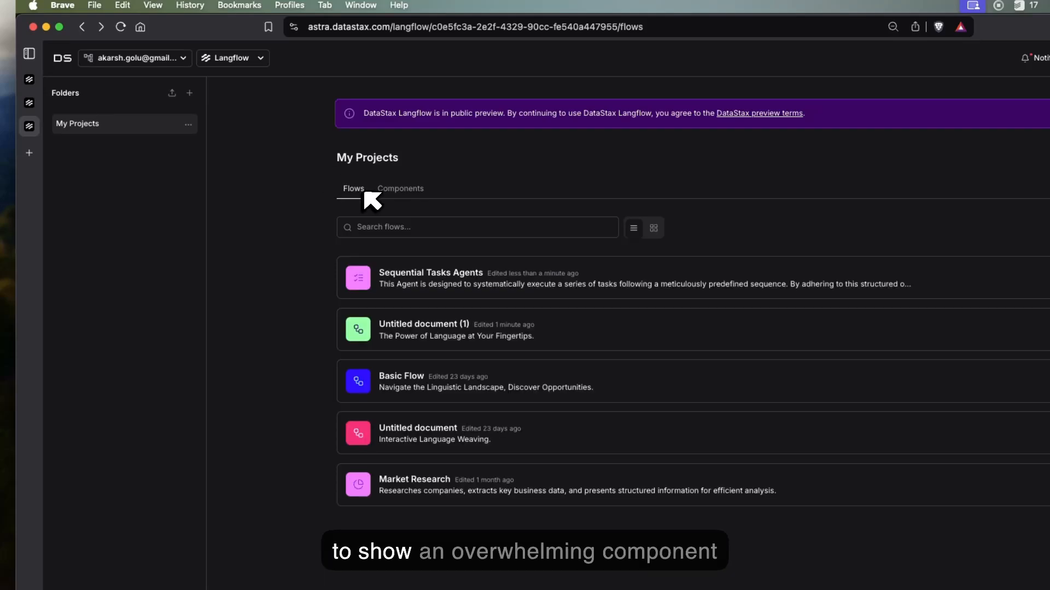
click(452, 338)
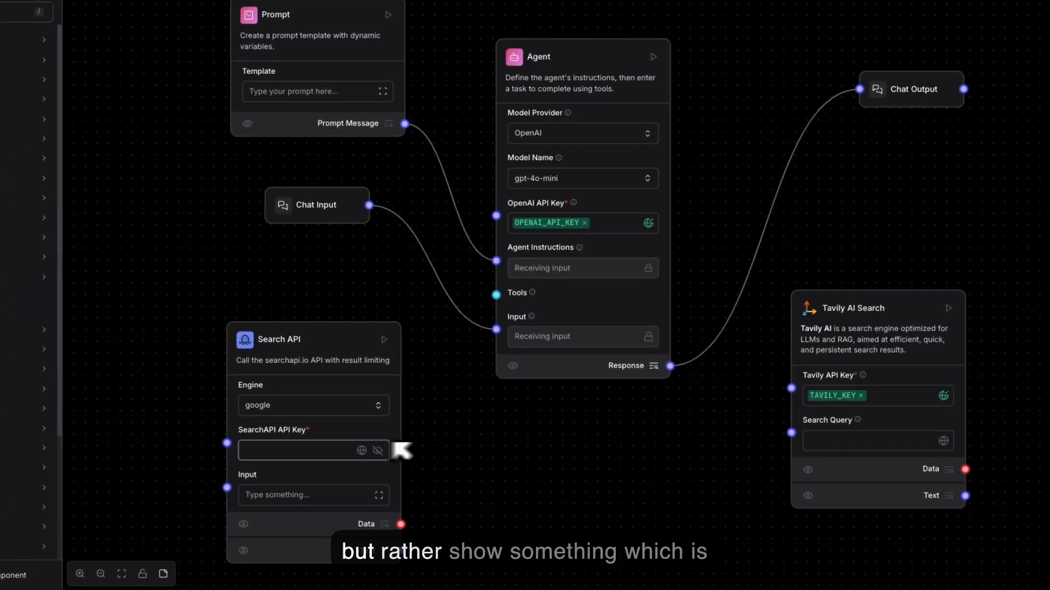
Step: Try filling the SearchAPI API Key field with the saved key, and delete the Search API component
click(323, 451)
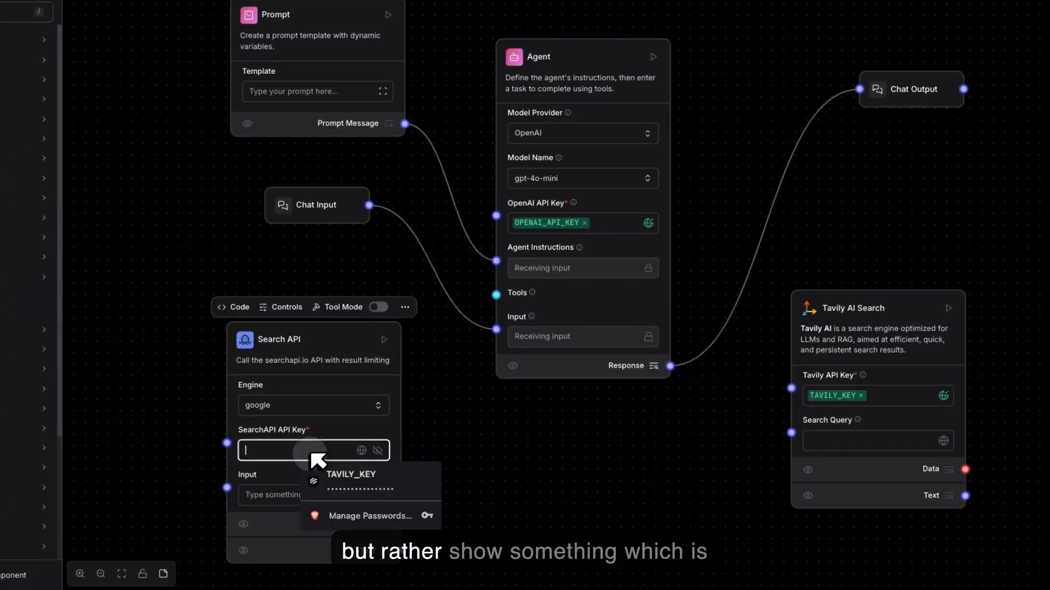
click(344, 478)
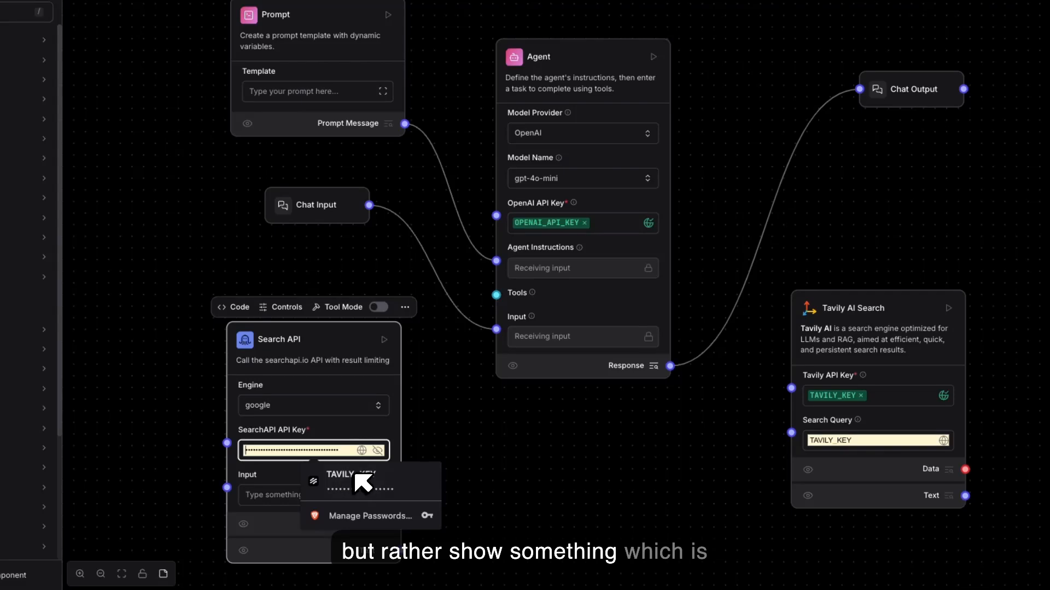
click(527, 460)
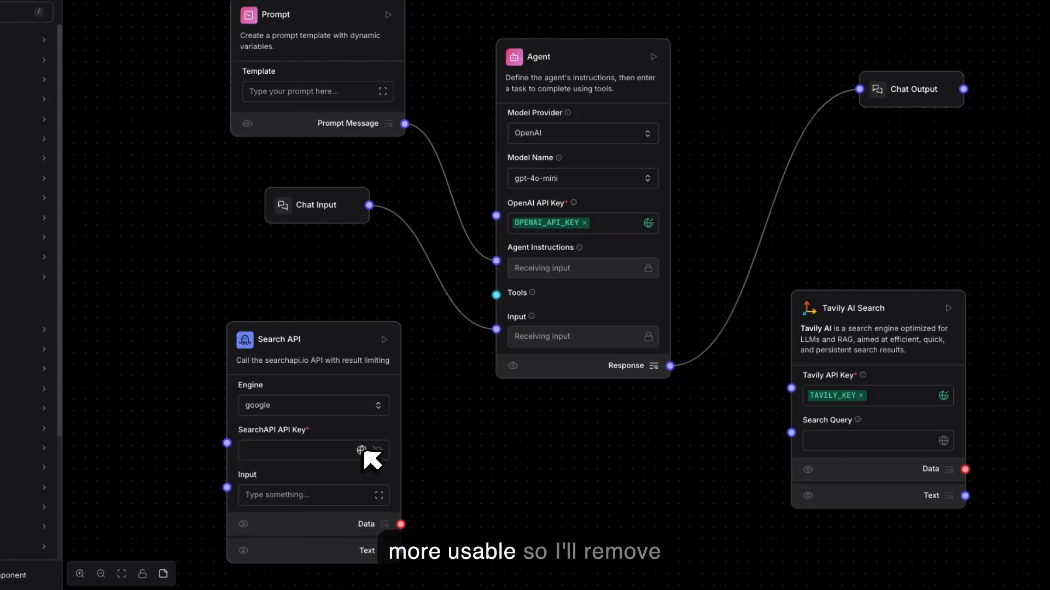
click(350, 349)
key(BackSpace)
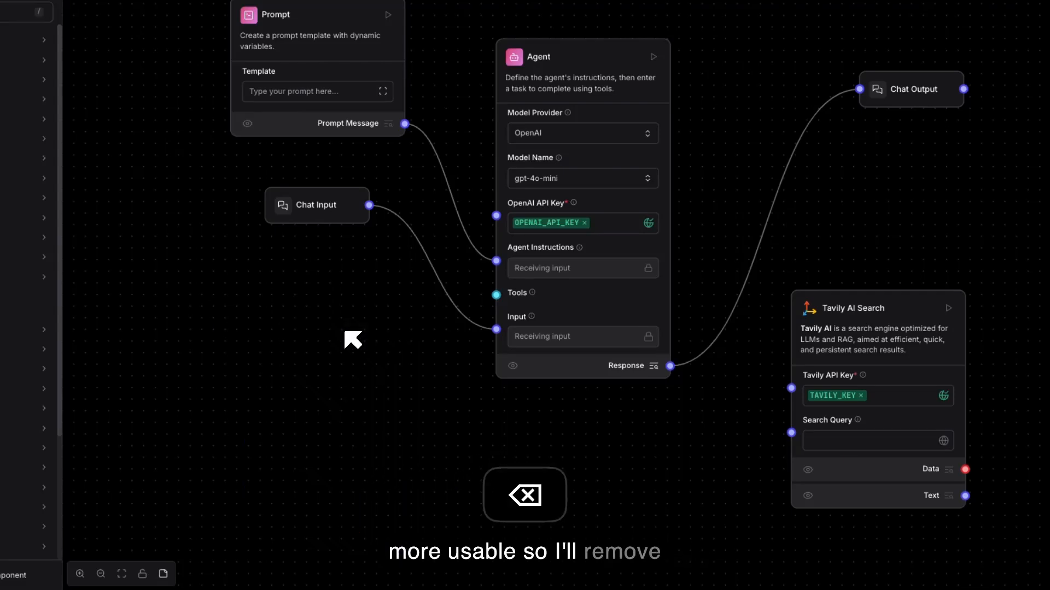
Step: Move the Tavily AI Search component below Chat Input and set its Search Query to test
drag(845, 324, 280, 375)
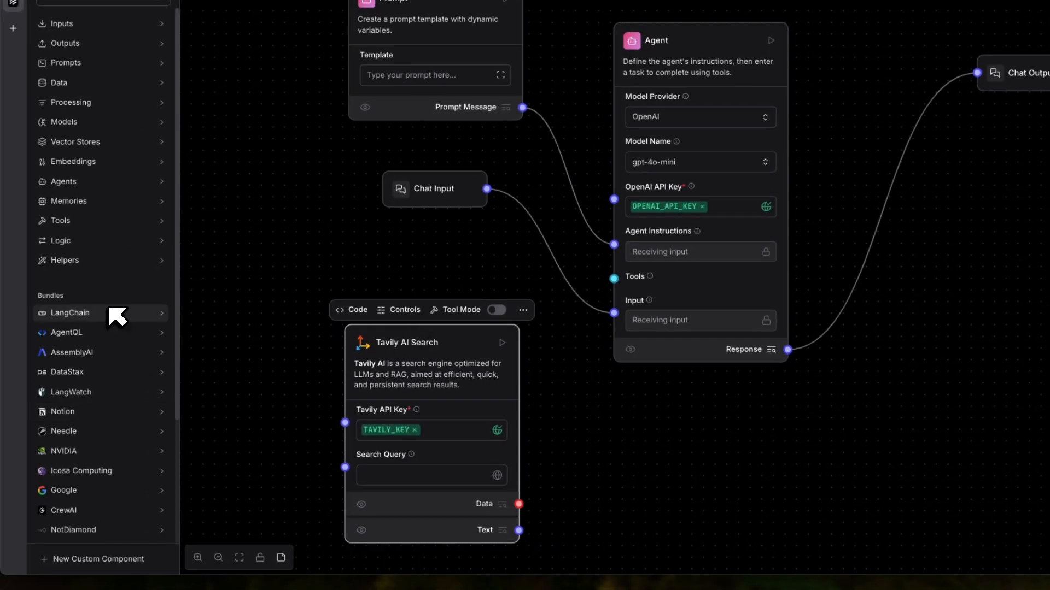
click(426, 477)
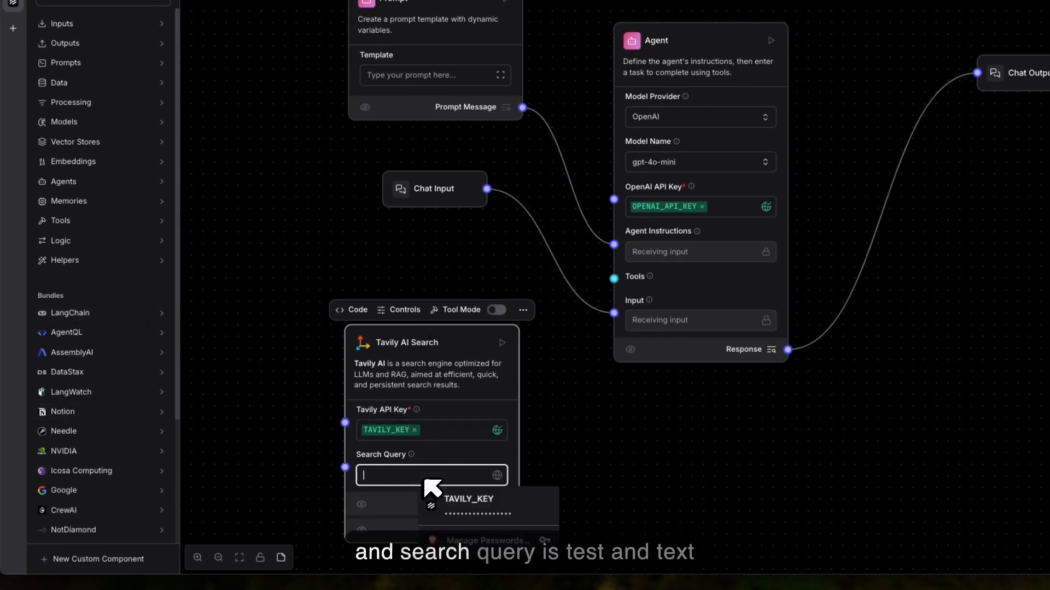
text(test)
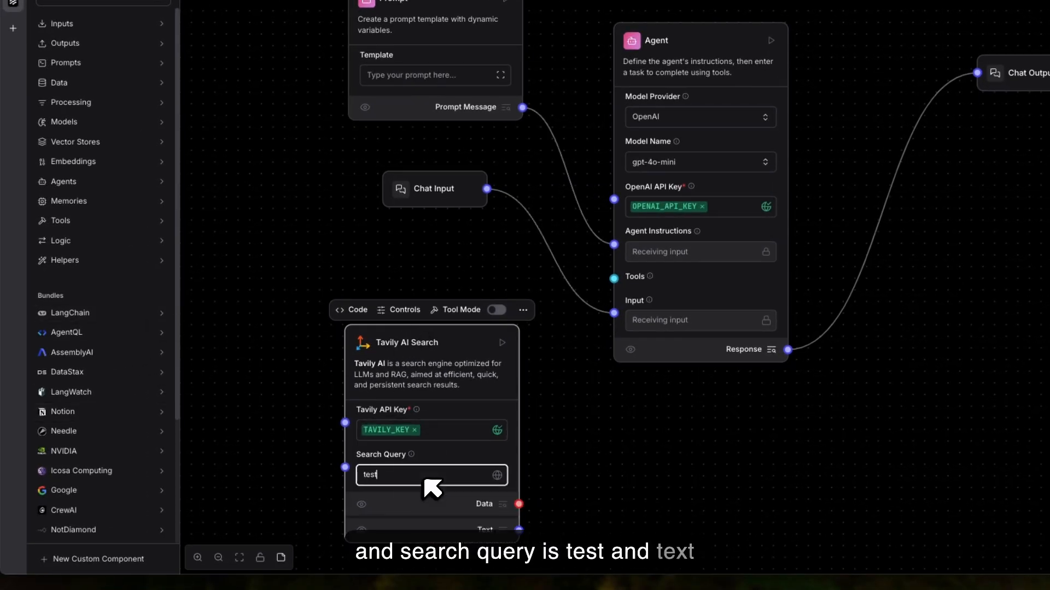
Step: Enable Tool Mode on Tavily AI Search, shift it up beside the Agent, and connect its Toolset output to the Agent's Tools input
drag(518, 530, 614, 279)
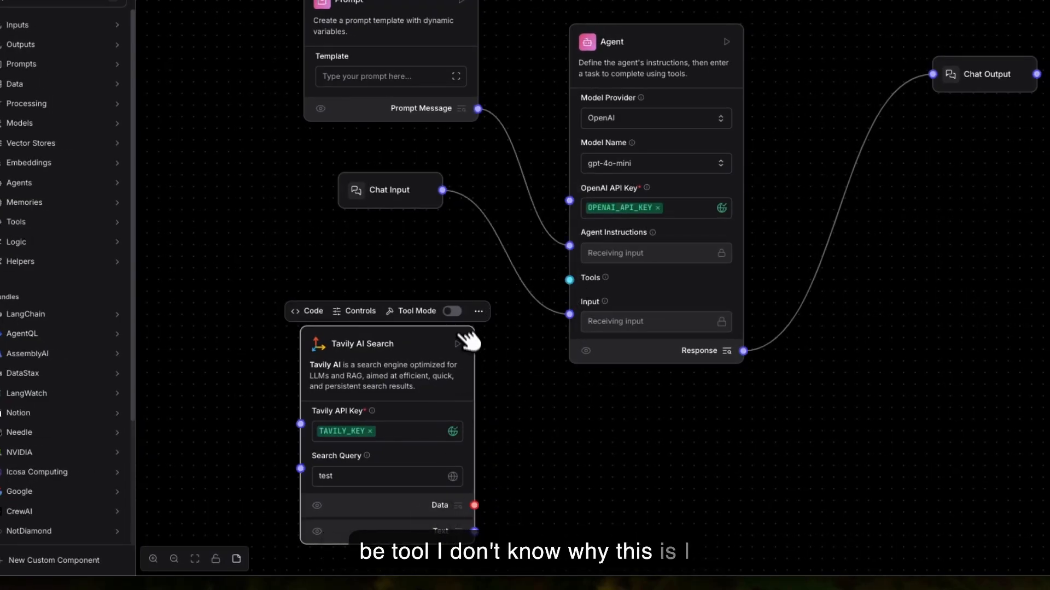
click(455, 311)
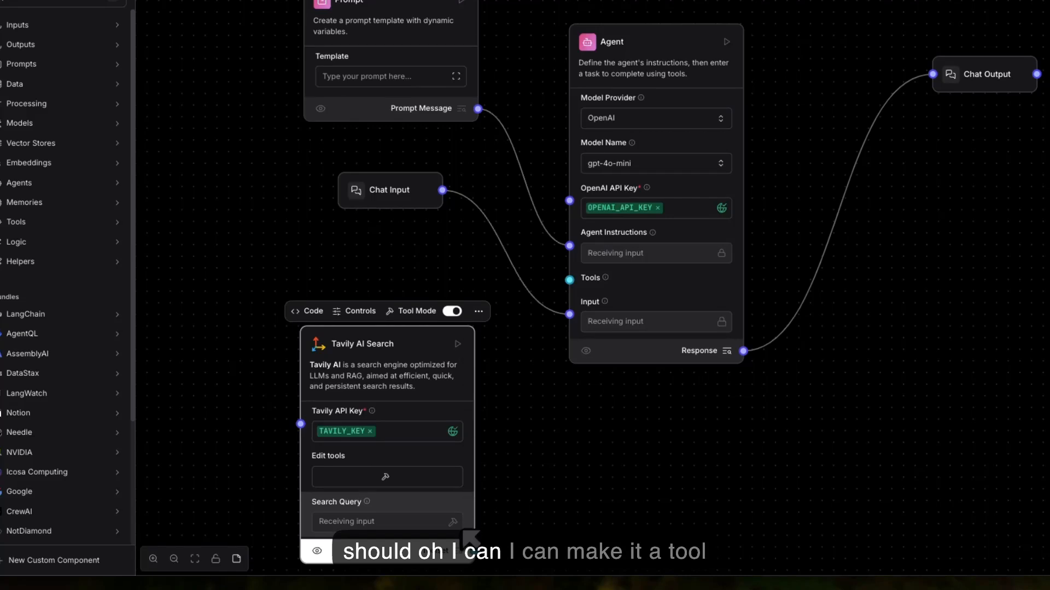
drag(353, 343, 274, 264)
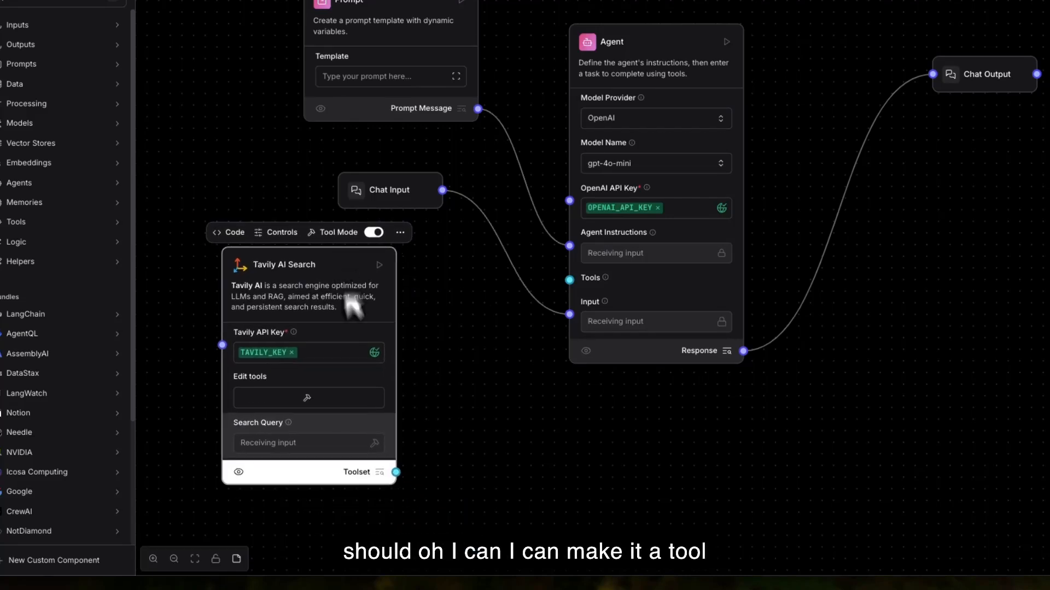
drag(397, 473, 568, 278)
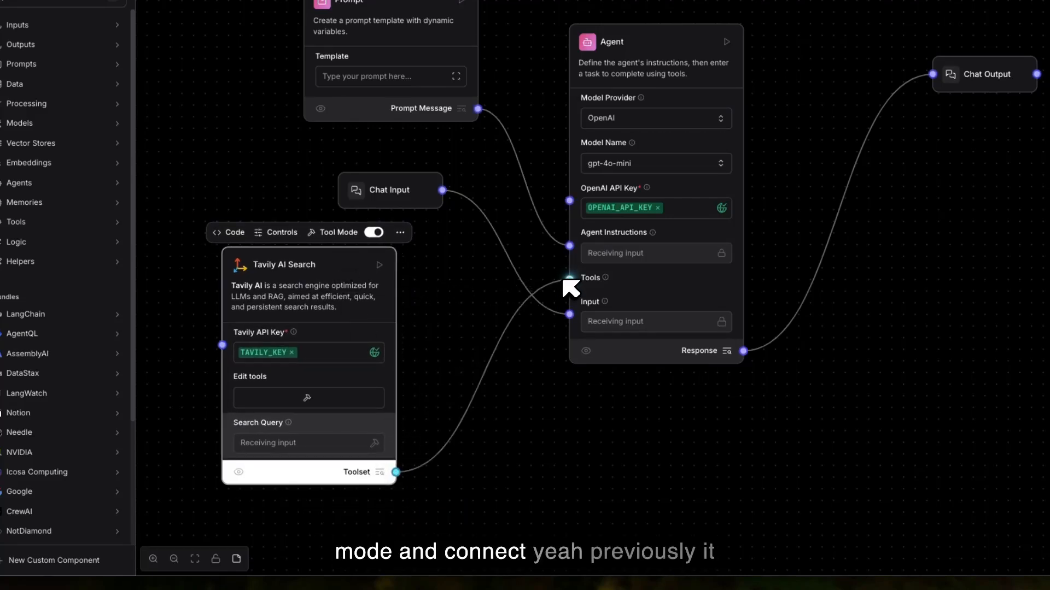
click(529, 456)
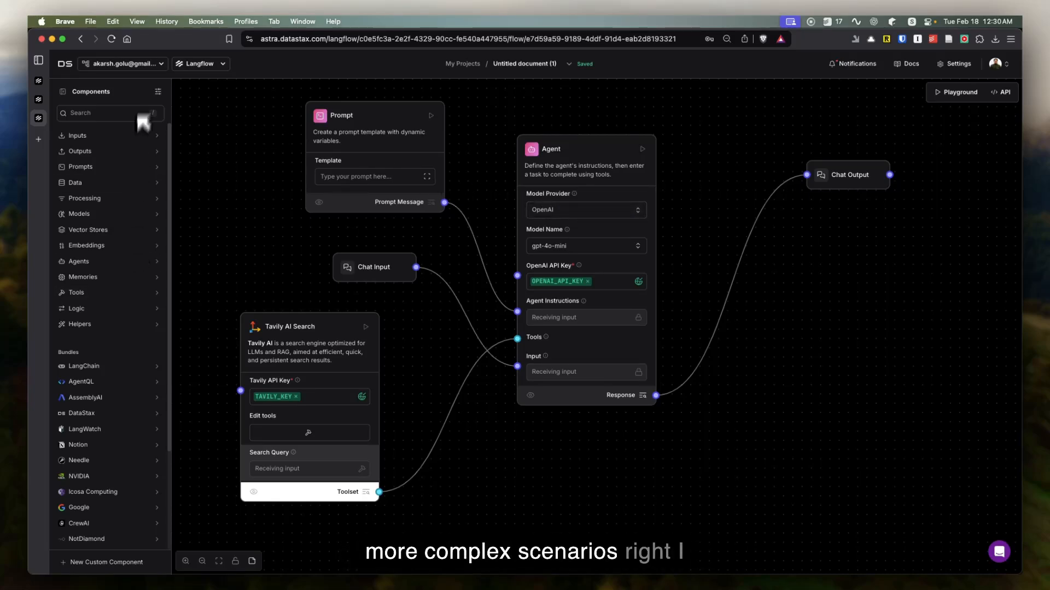
Step: Return to the project list and create a new flow from the Travel Planning Agents template
click(68, 64)
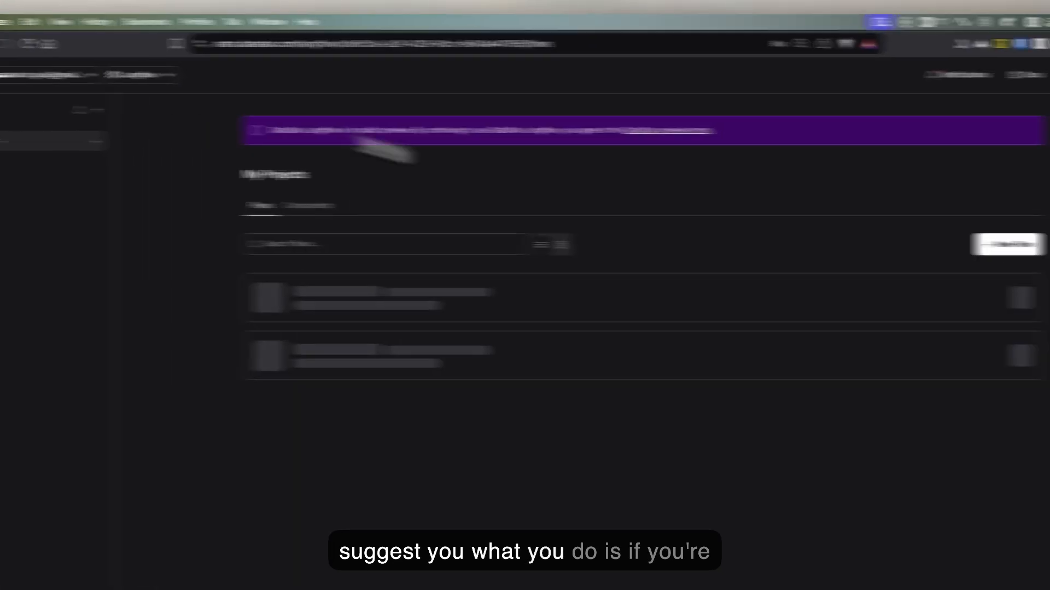
click(1030, 243)
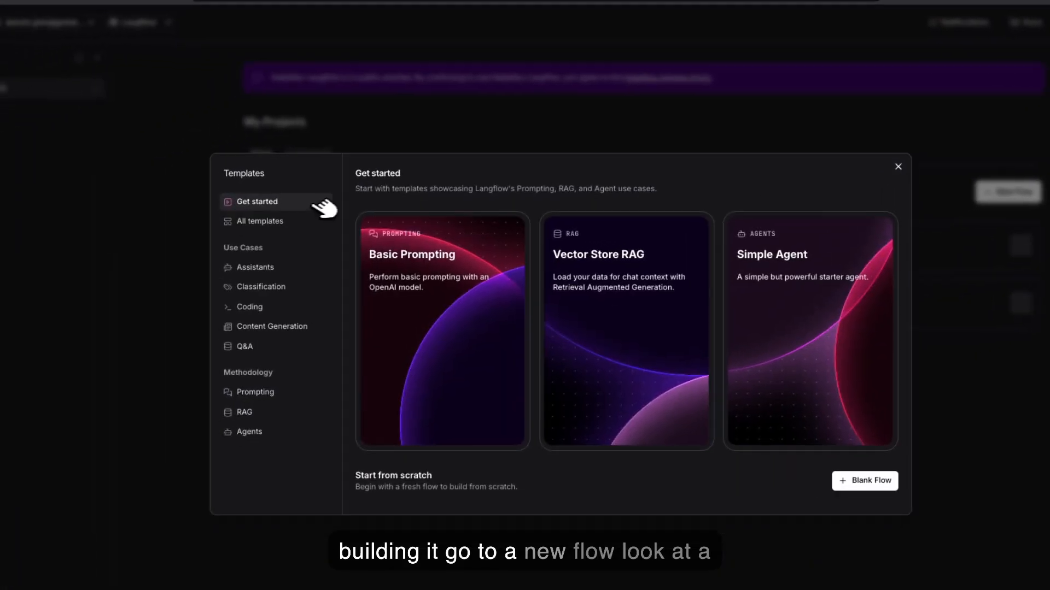
click(306, 221)
scroll(683, 369, down, 1)
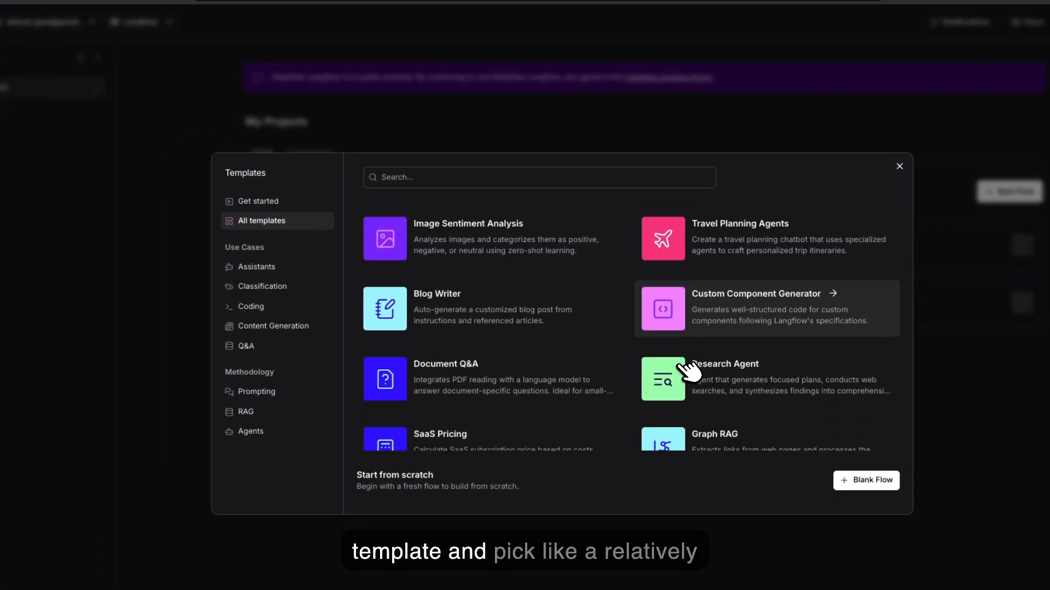
scroll(690, 372, down, 3)
scroll(689, 371, down, 3)
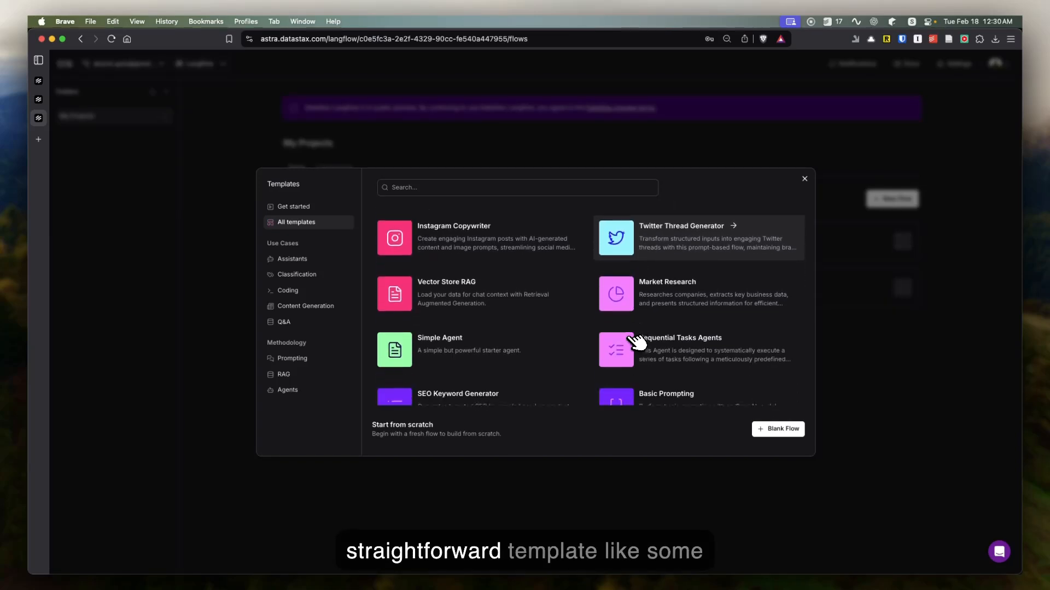
scroll(507, 340, up, 4)
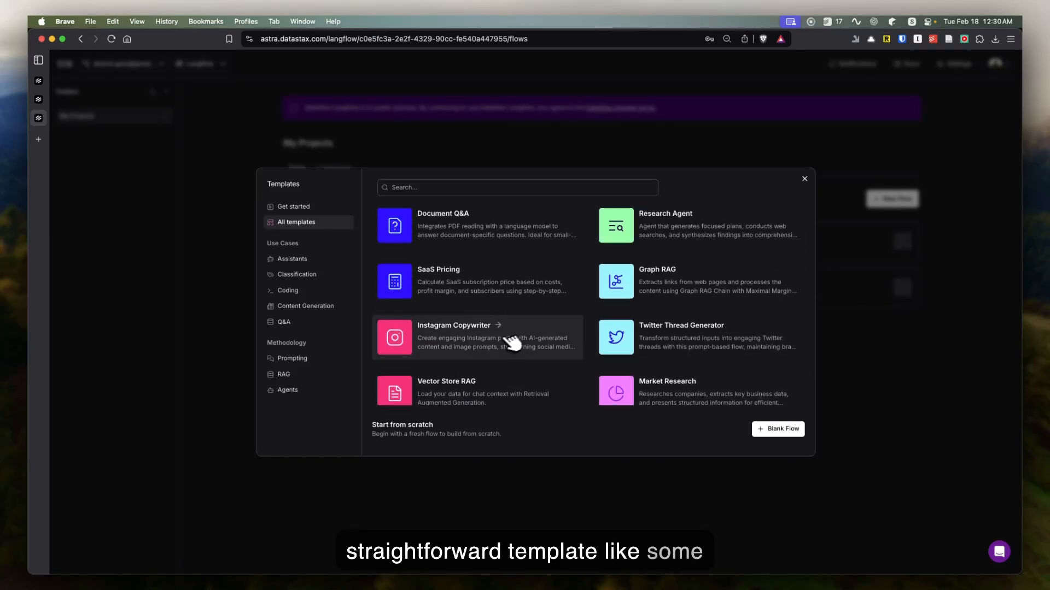
scroll(667, 298, up, 3)
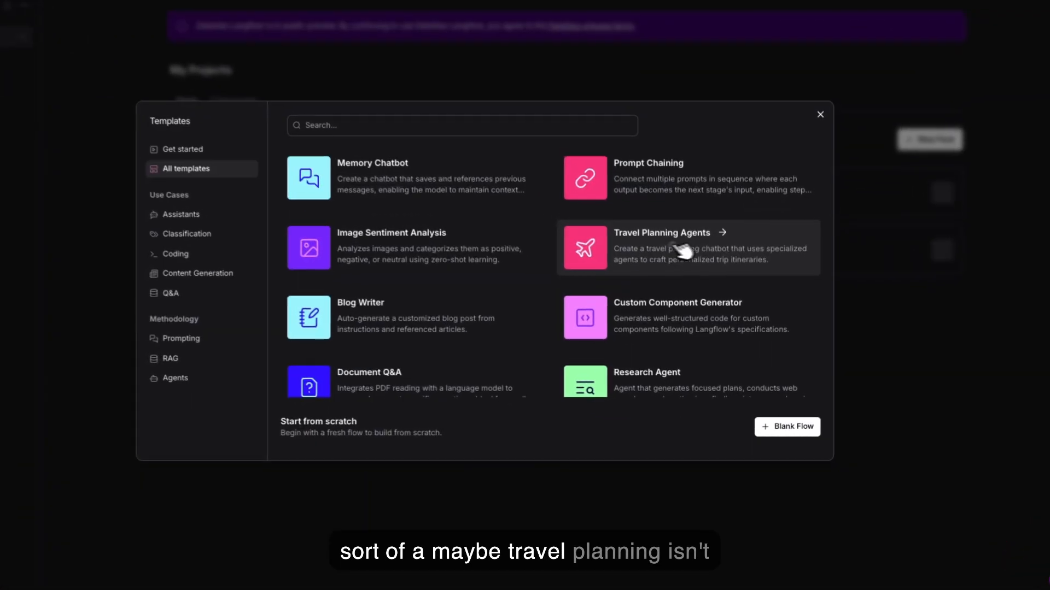
click(686, 249)
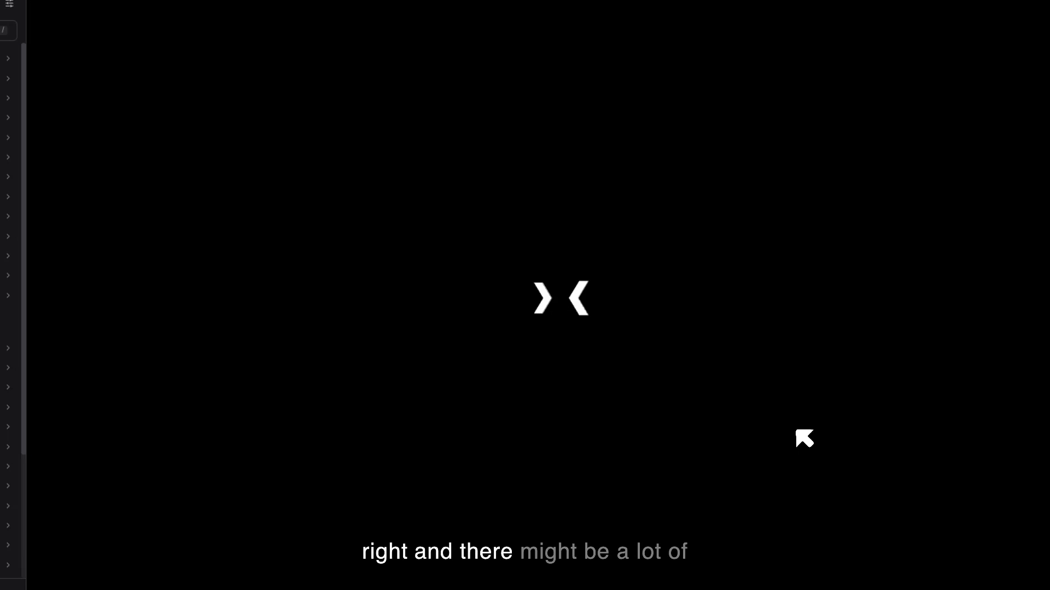